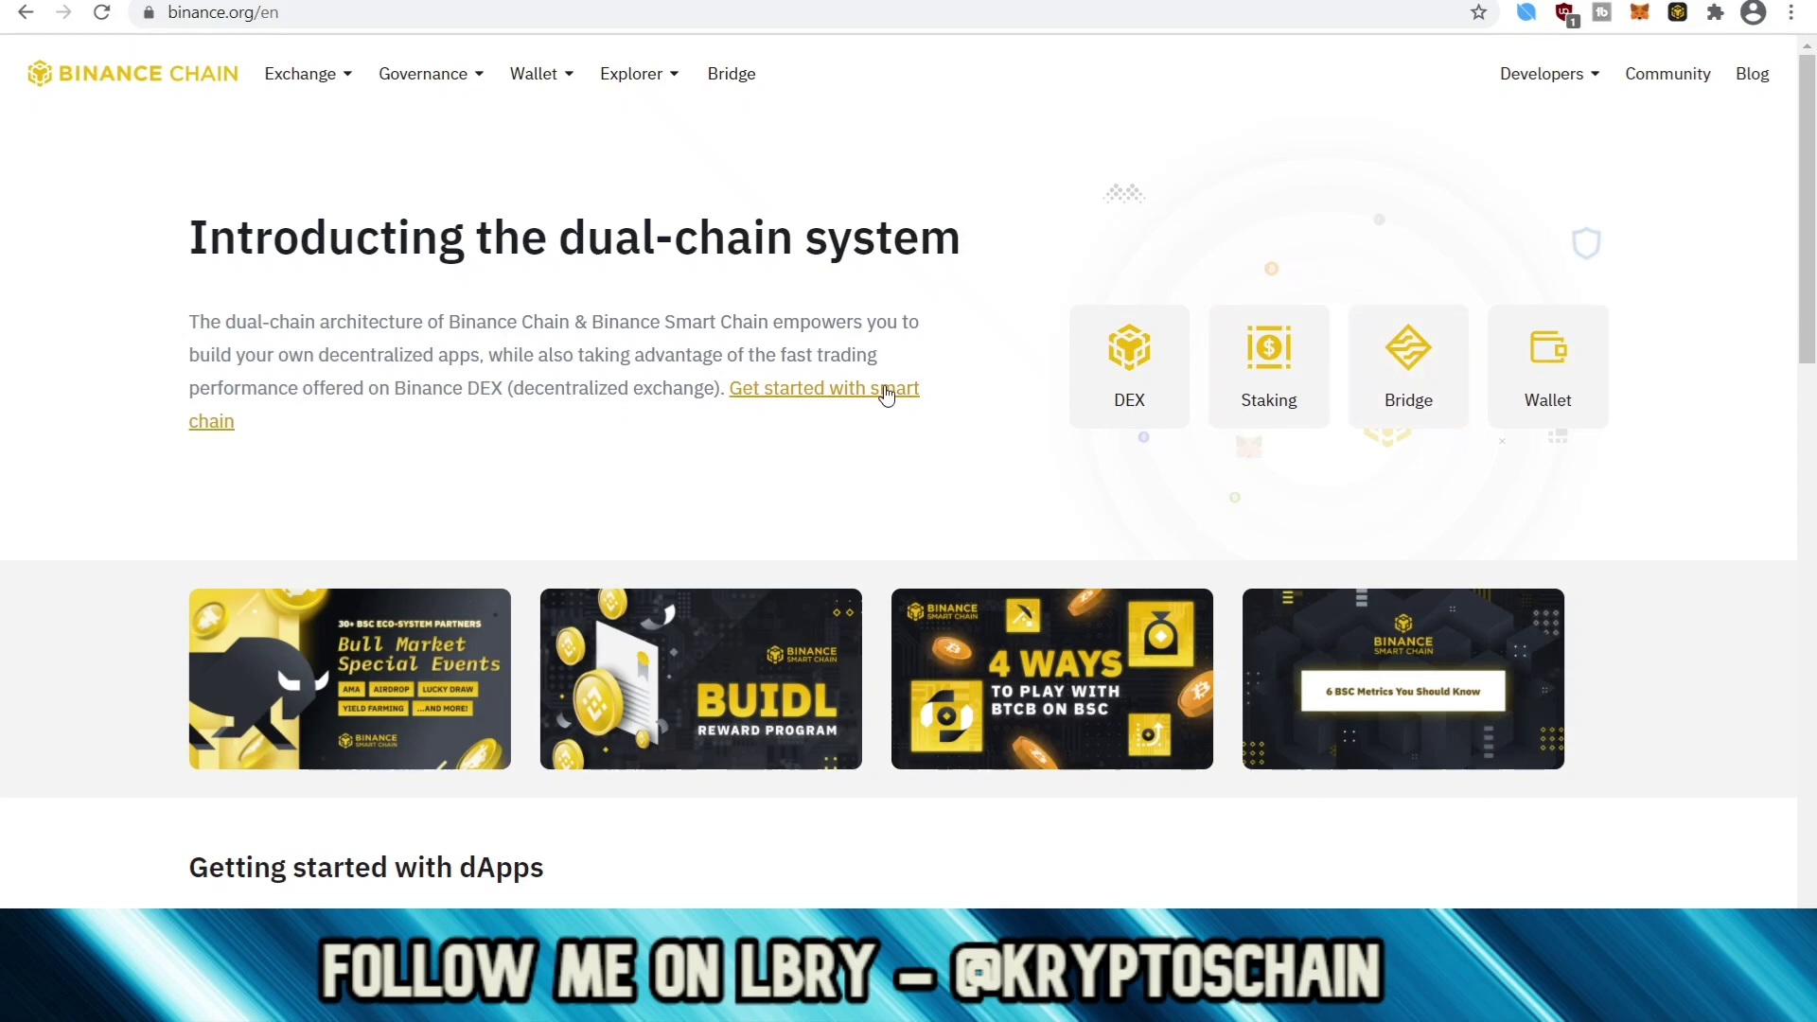
Browse the home page and Exchange menu, then go to Governance > Staking's validator list.
{"action": "scroll", "coordinate": [773, 450], "scroll_direction": "down", "scroll_amount": 5}
{"action": "scroll", "coordinate": [773, 450], "scroll_direction": "down", "scroll_amount": 10}
{"action": "scroll", "coordinate": [804, 417], "scroll_direction": "up", "scroll_amount": 1}
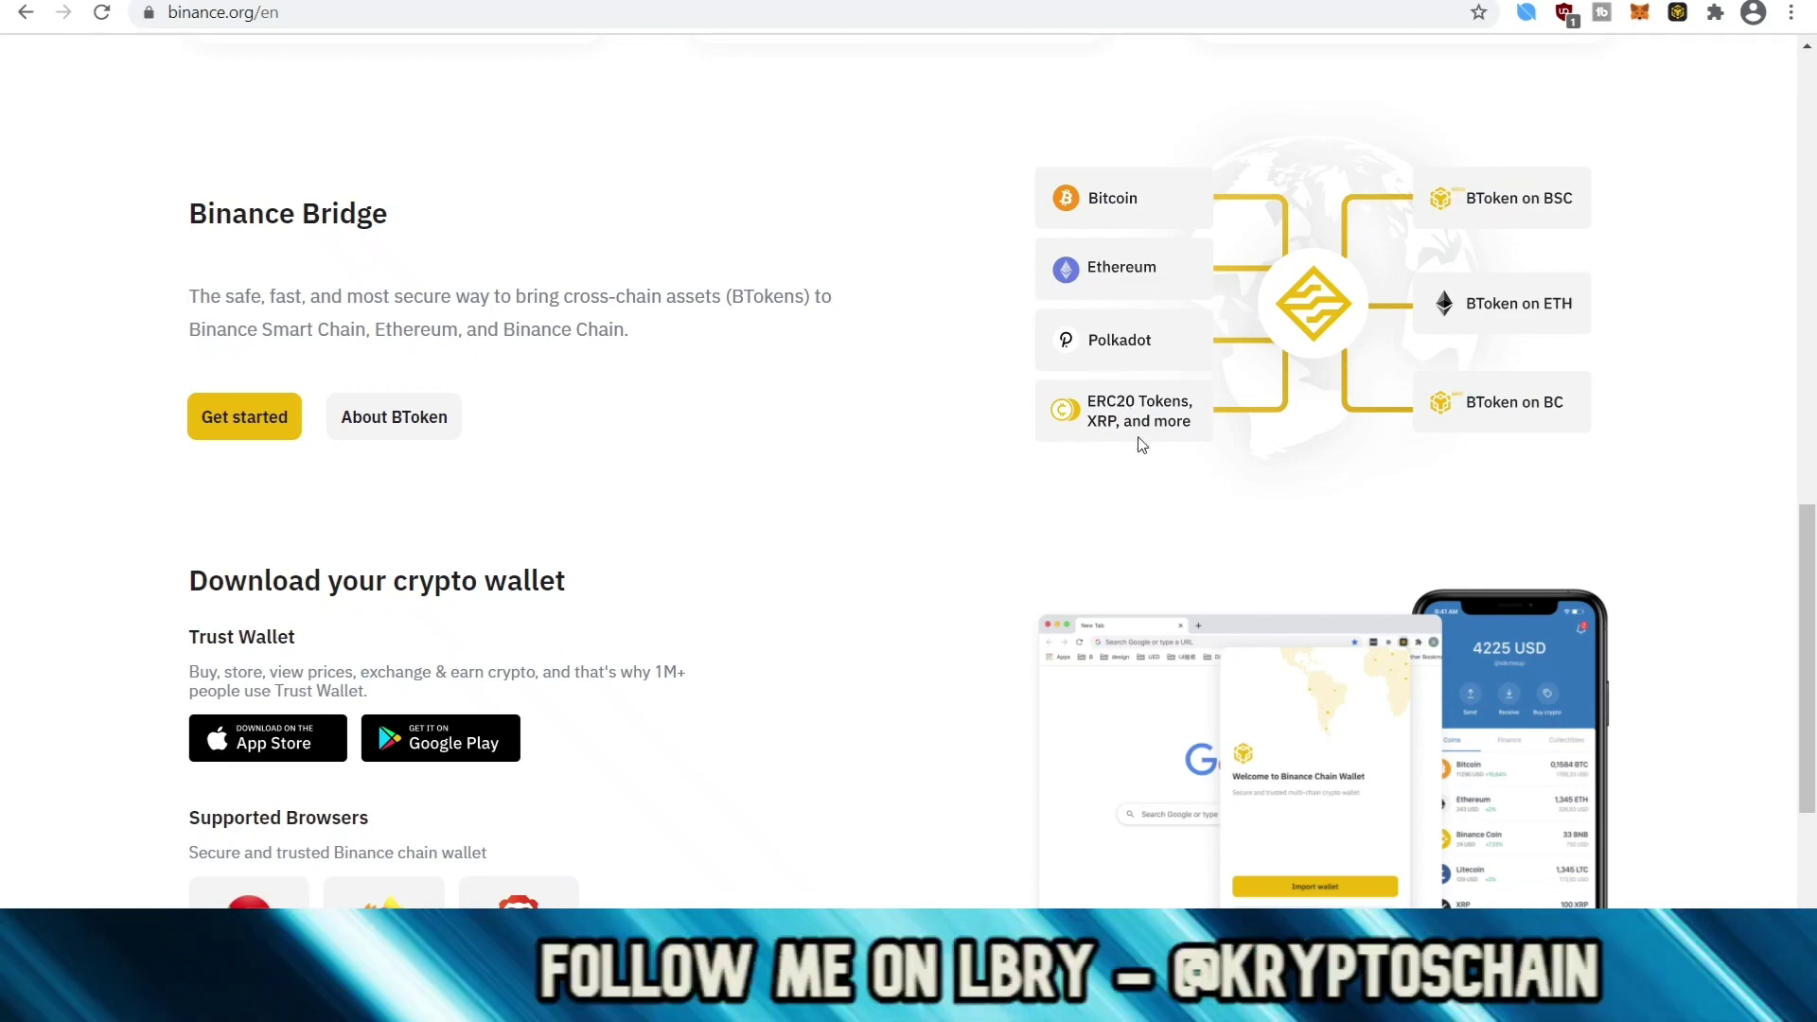
{"action": "scroll", "coordinate": [983, 369], "scroll_direction": "up", "scroll_amount": 10}
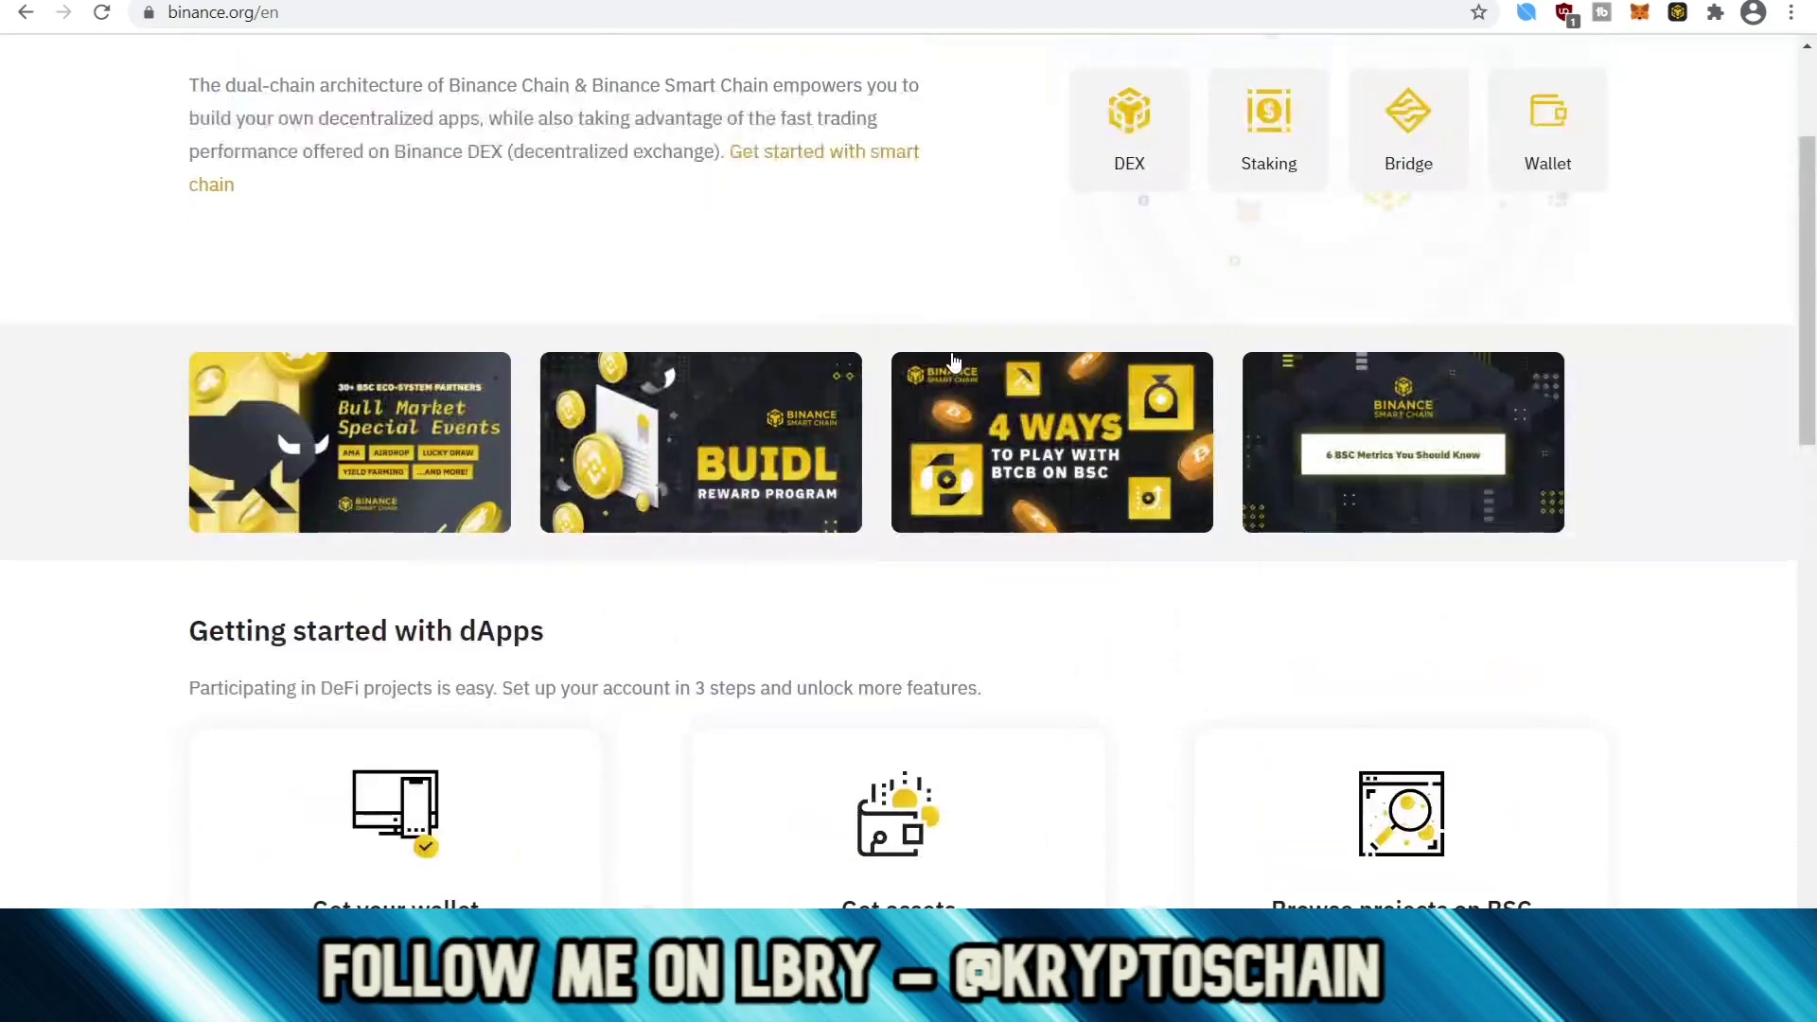
{"action": "scroll", "coordinate": [951, 362], "scroll_direction": "up", "scroll_amount": 3}
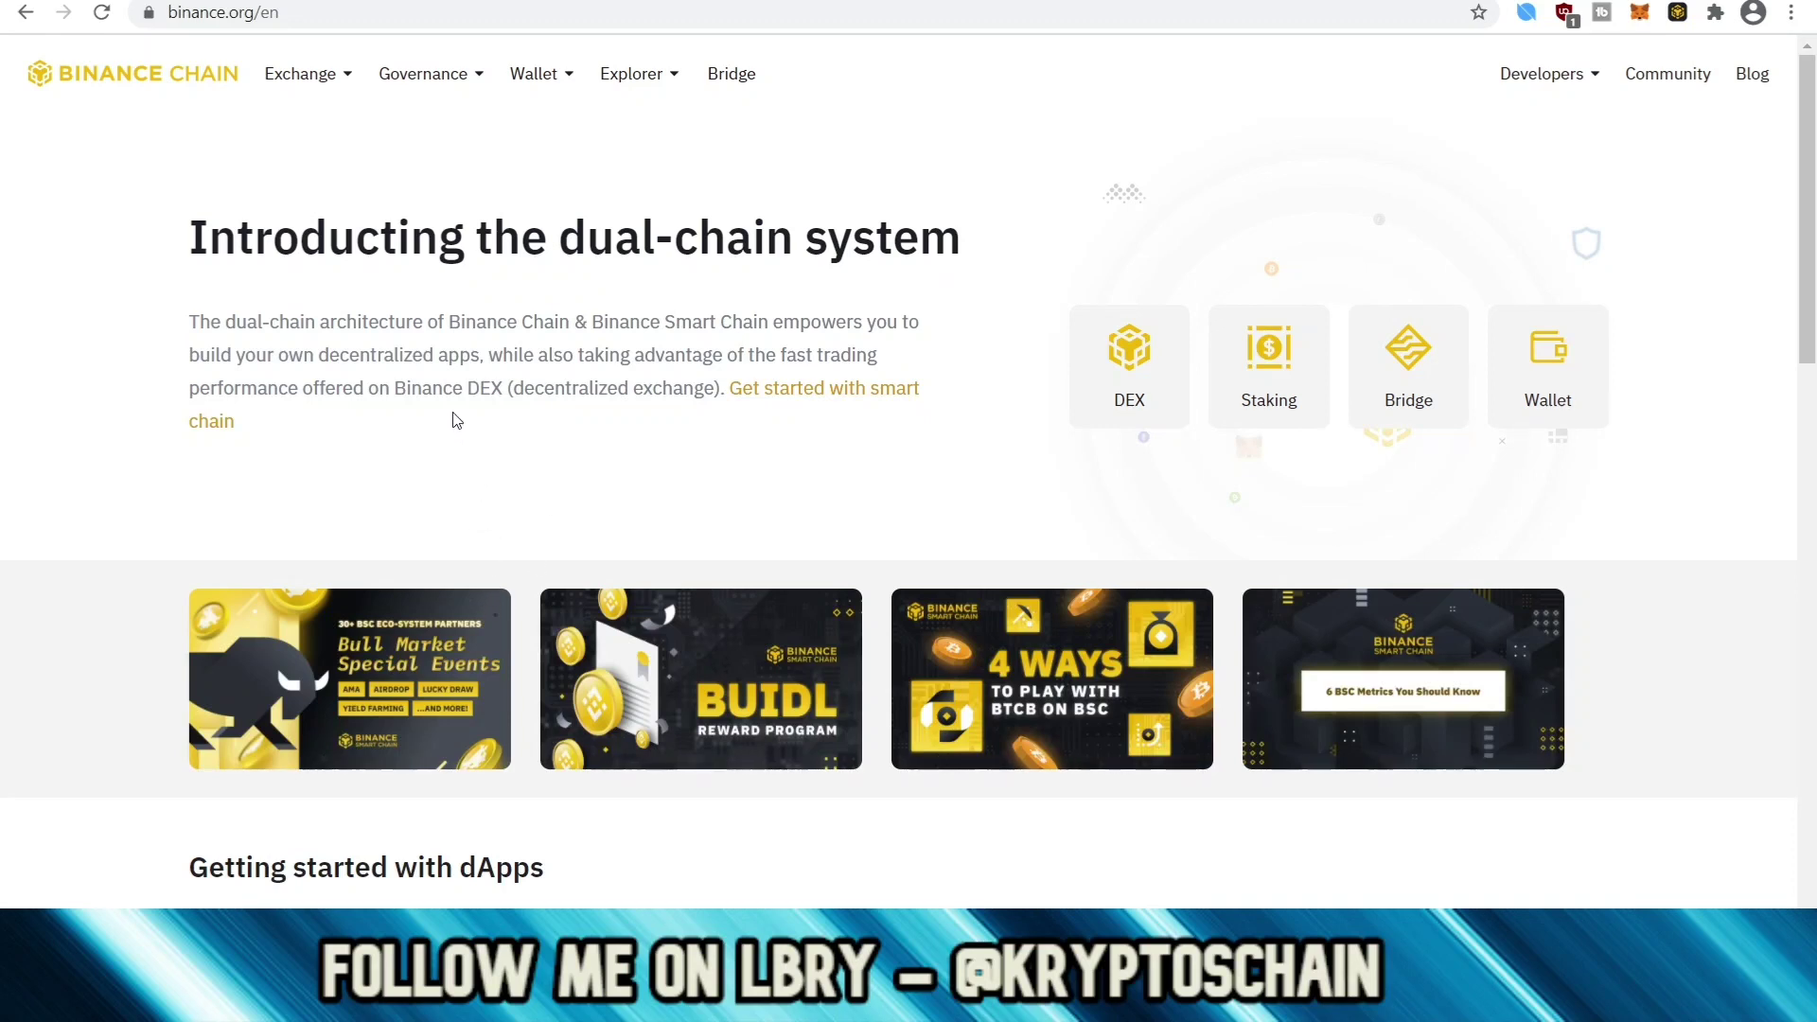
{"action": "left_click", "coordinate": [349, 85]}
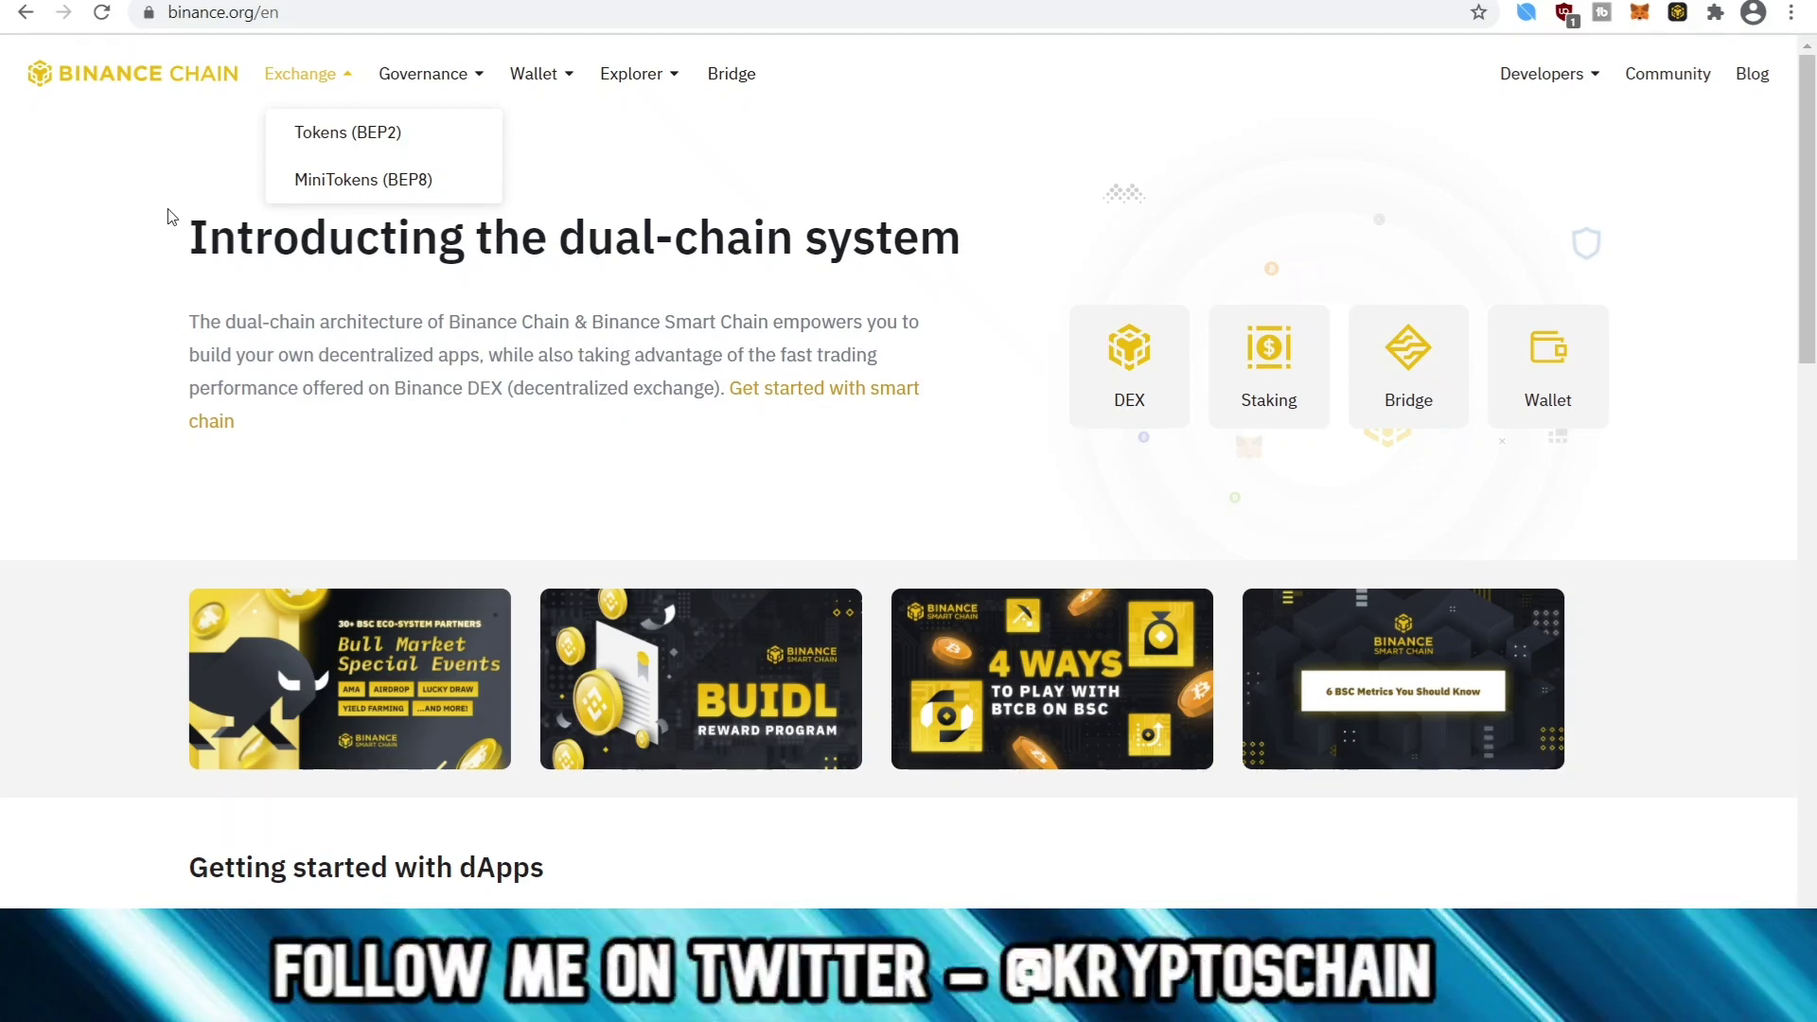
{"action": "left_click", "coordinate": [455, 81]}
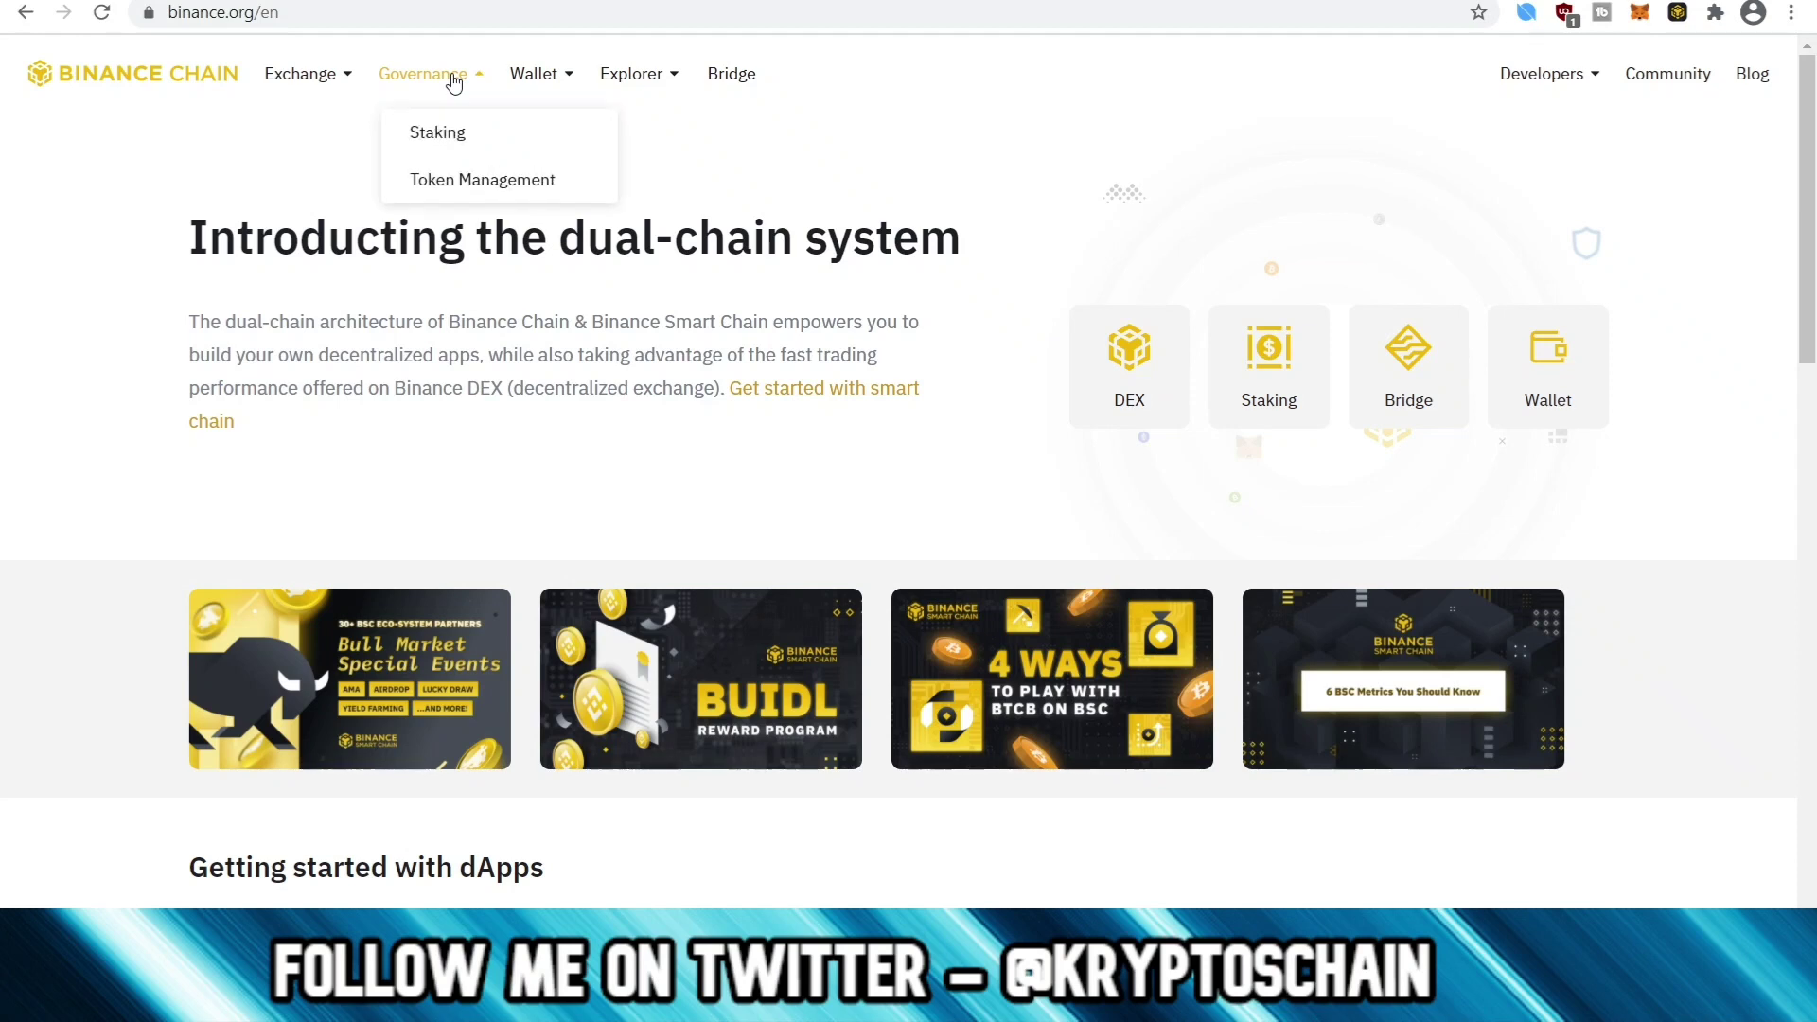
{"action": "left_click", "coordinate": [445, 140]}
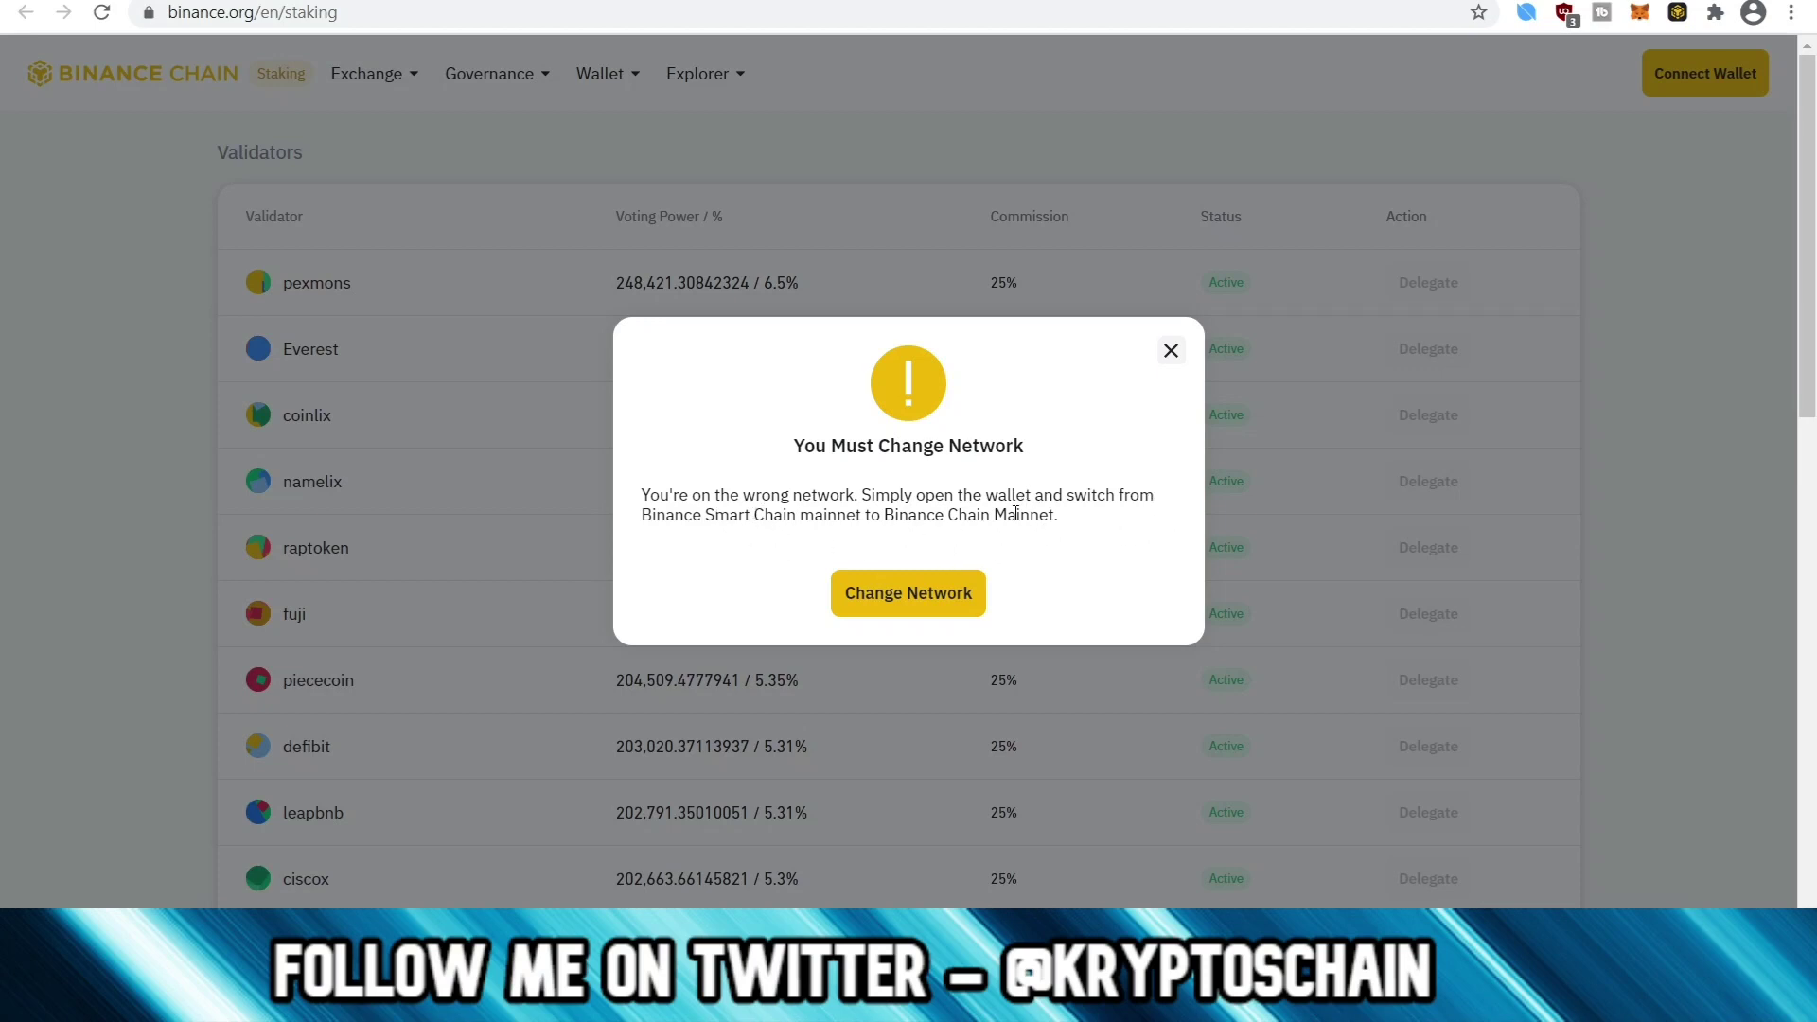
Dismiss the wrong-network warning, return to binance.org home, and show the Wallet dropdown options.
{"action": "left_click", "coordinate": [1172, 352]}
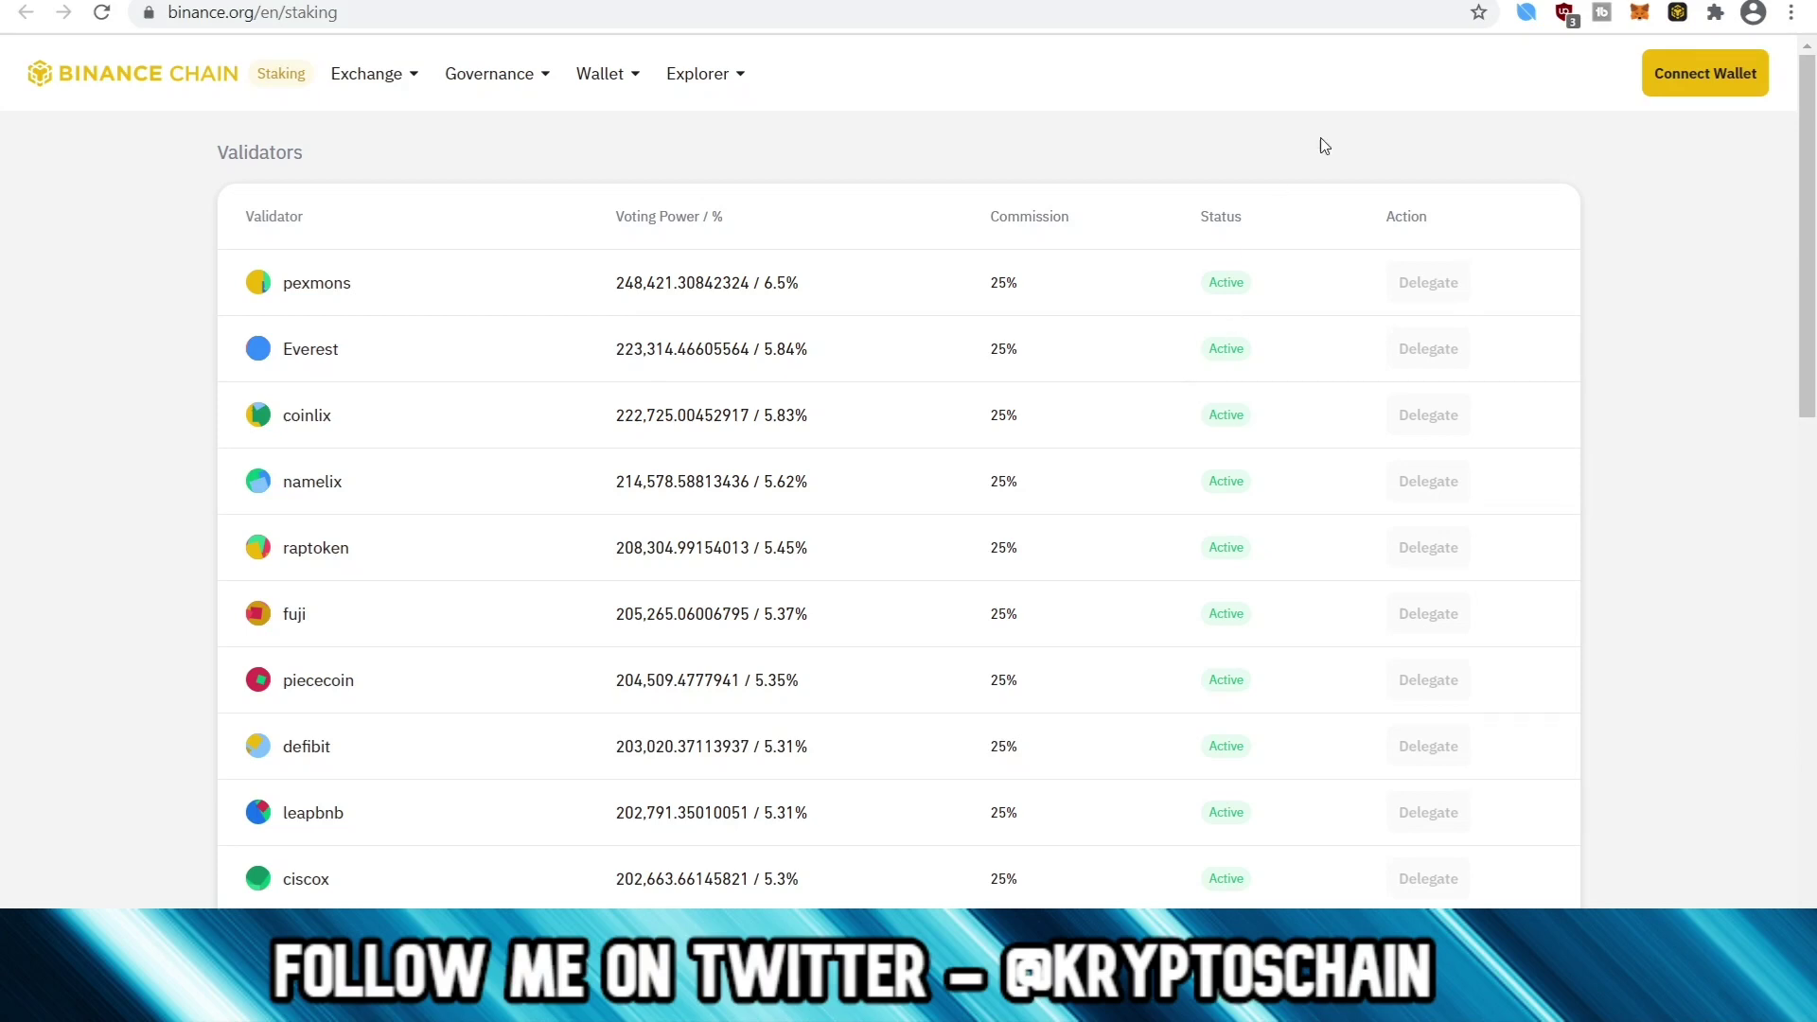
{"action": "left_click", "coordinate": [146, 73]}
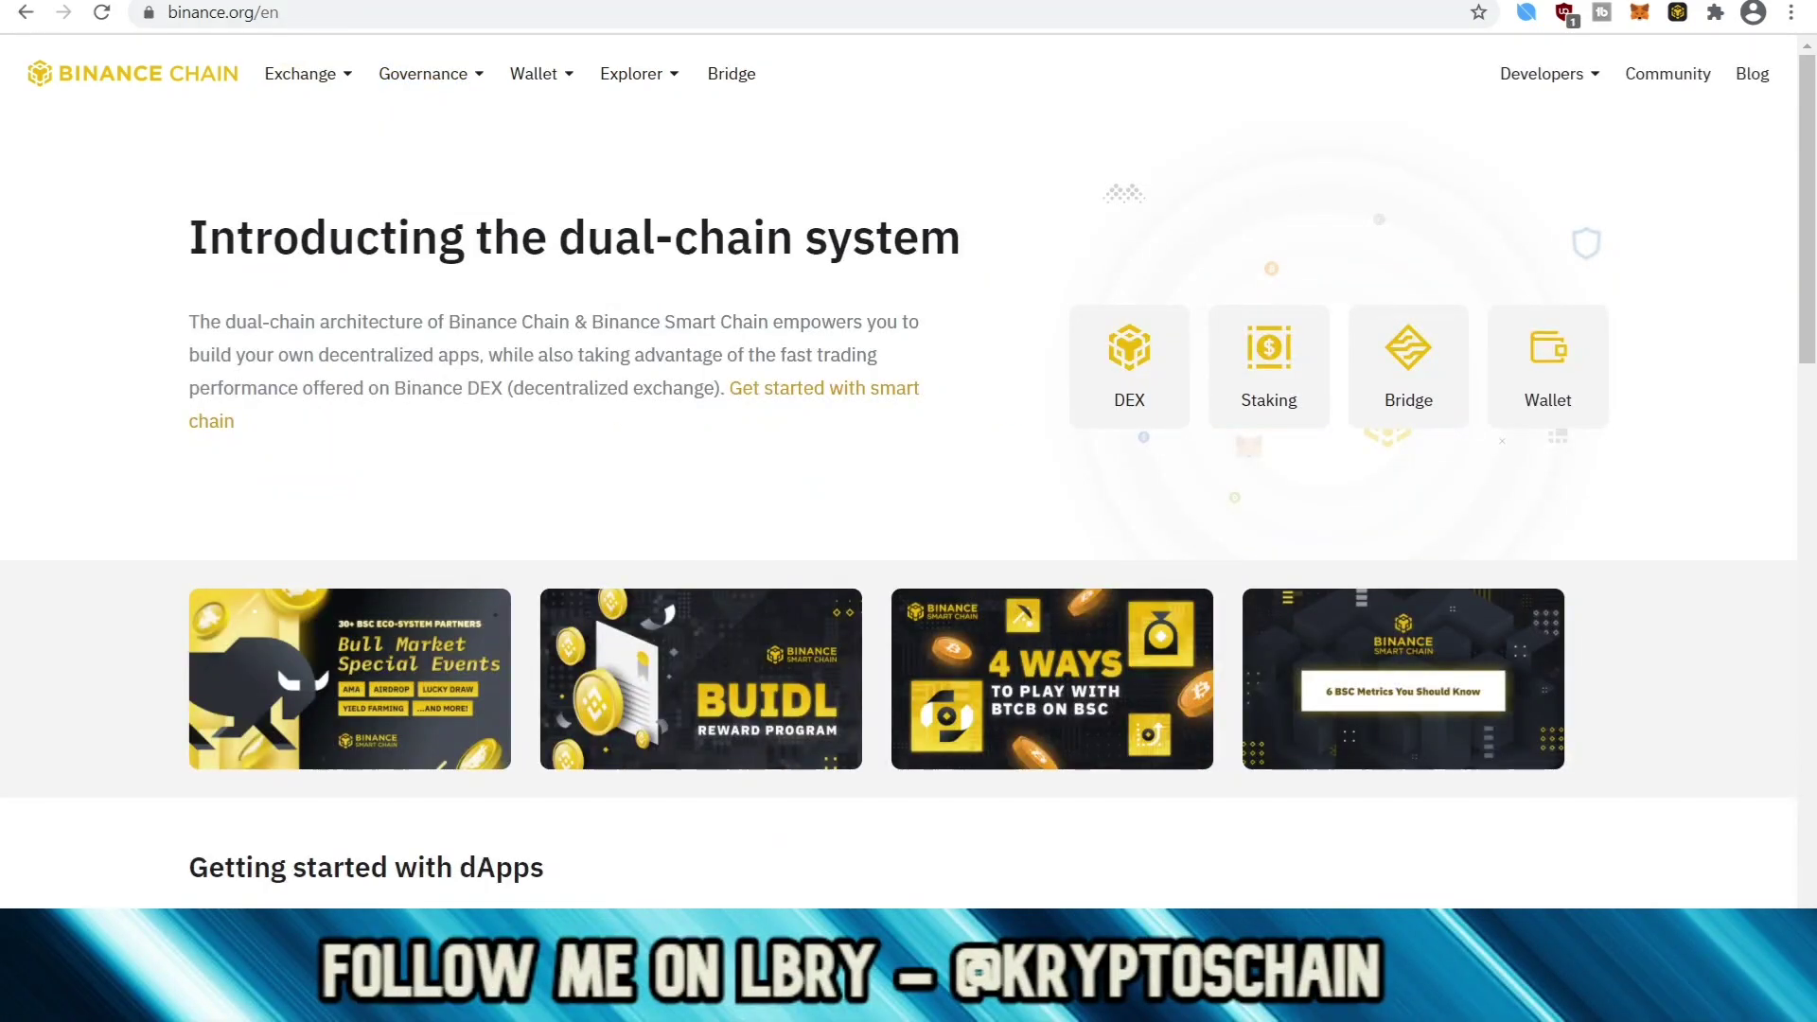
{"action": "left_click", "coordinate": [553, 80]}
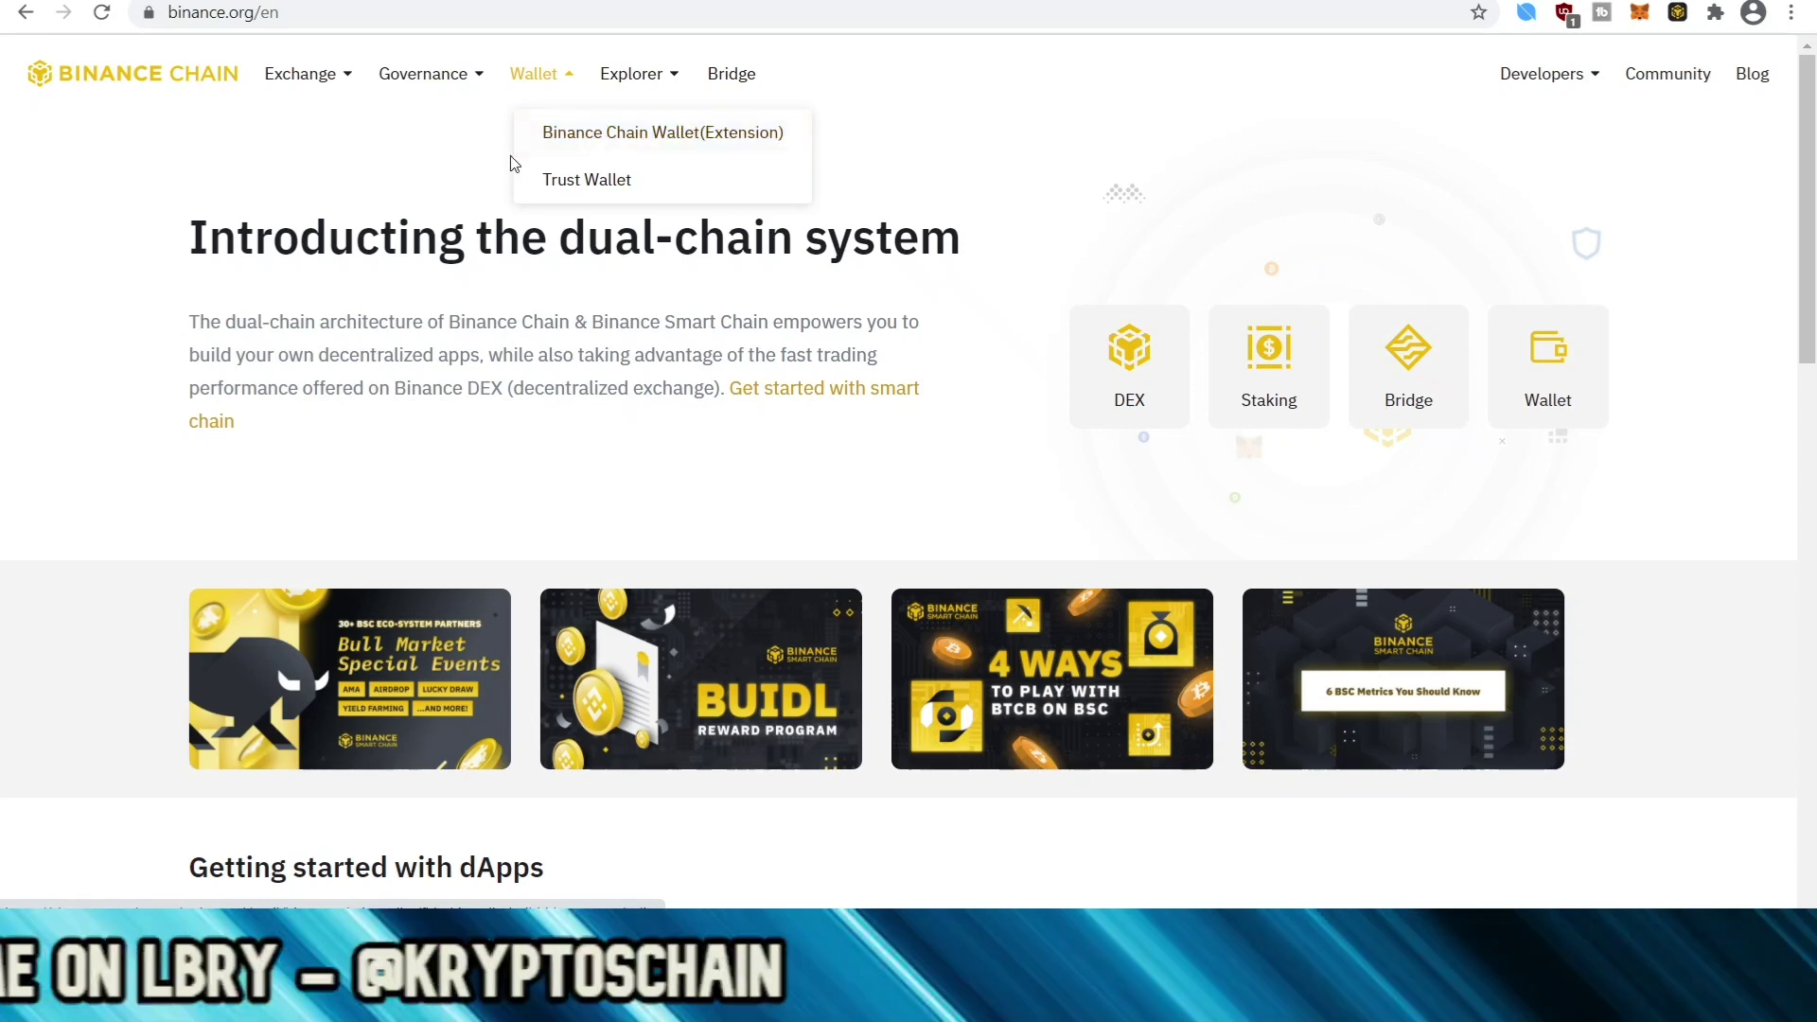
{"action": "key", "text": "ctrl+Tab"}
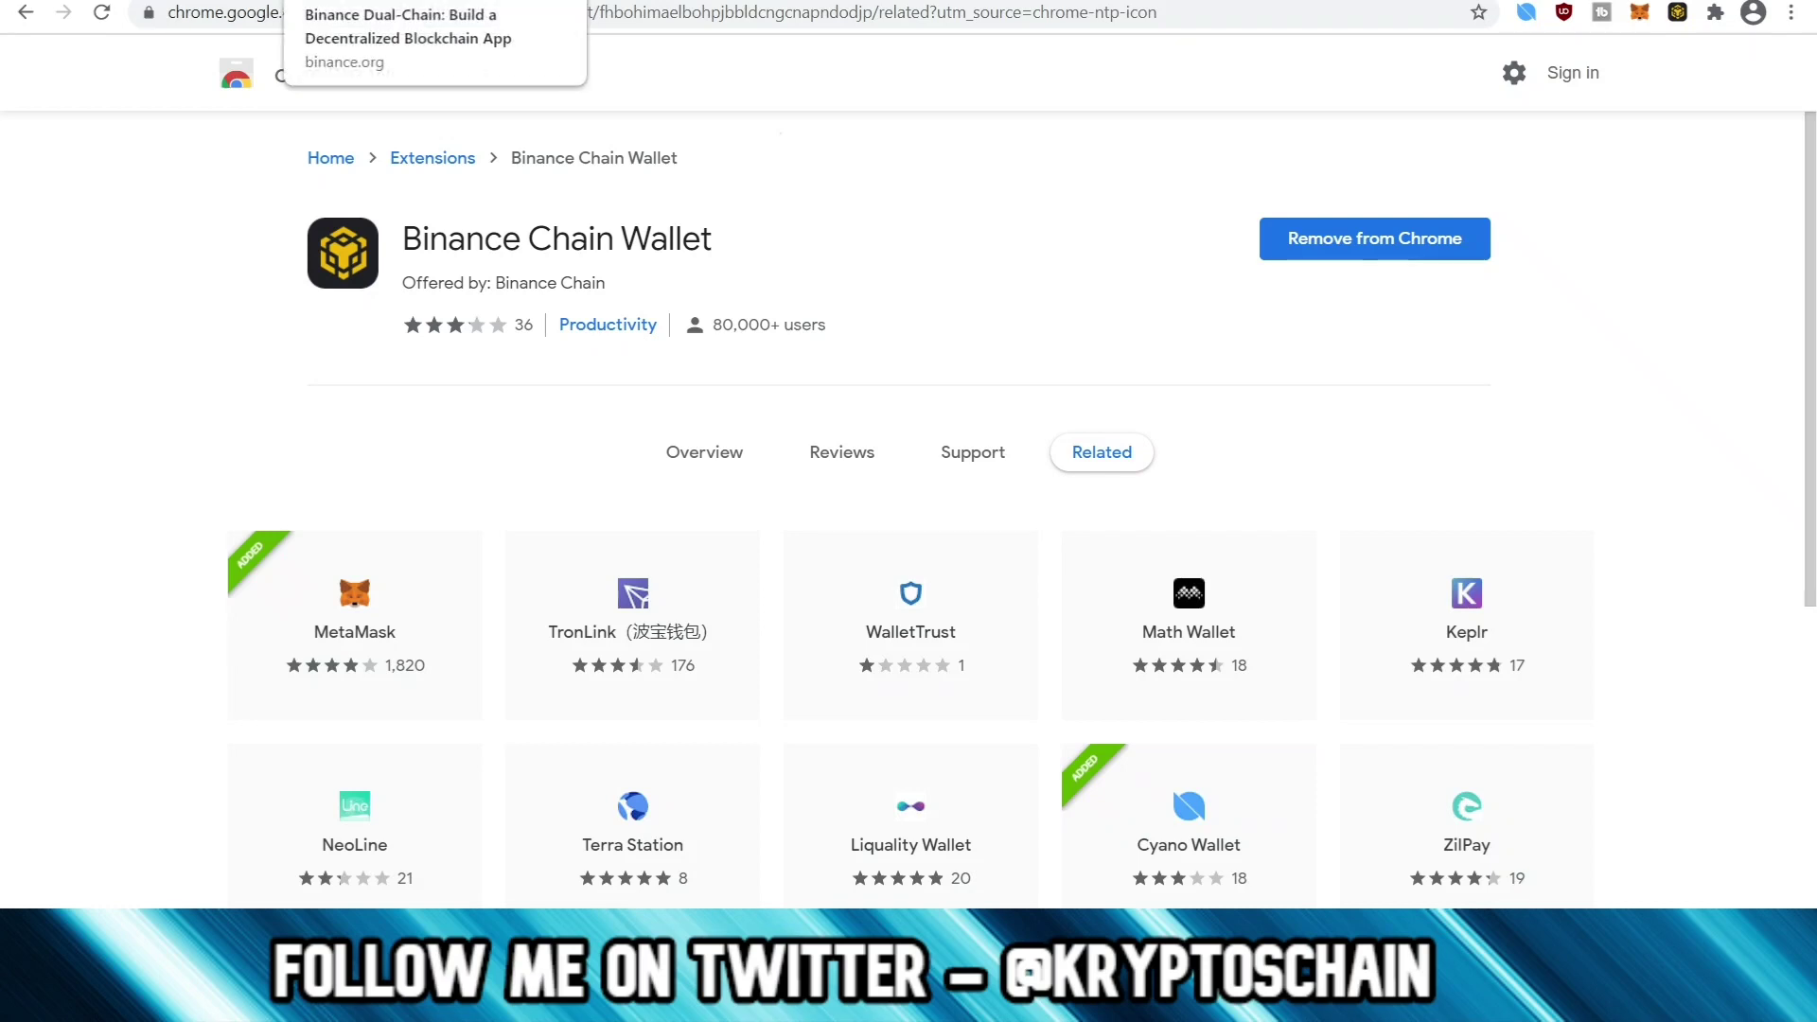
{"action": "key", "text": "ctrl+shift+Tab"}
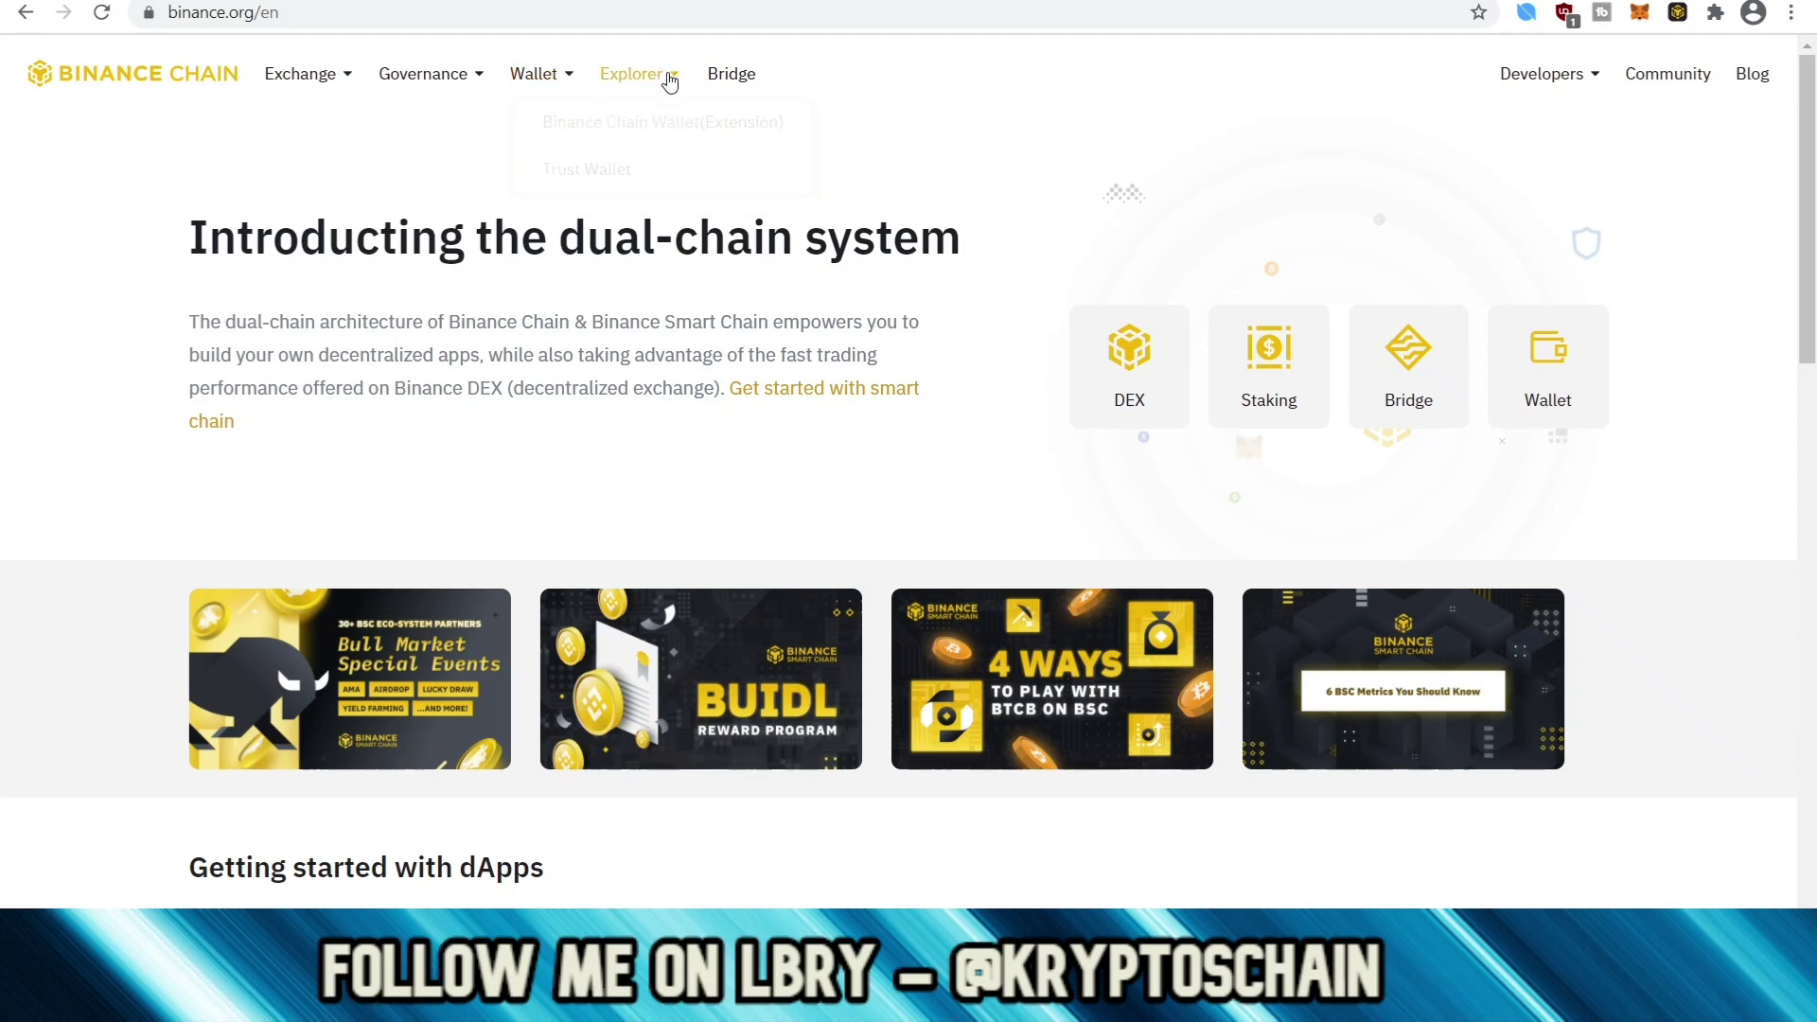
{"action": "mouse_move", "coordinate": [669, 82]}
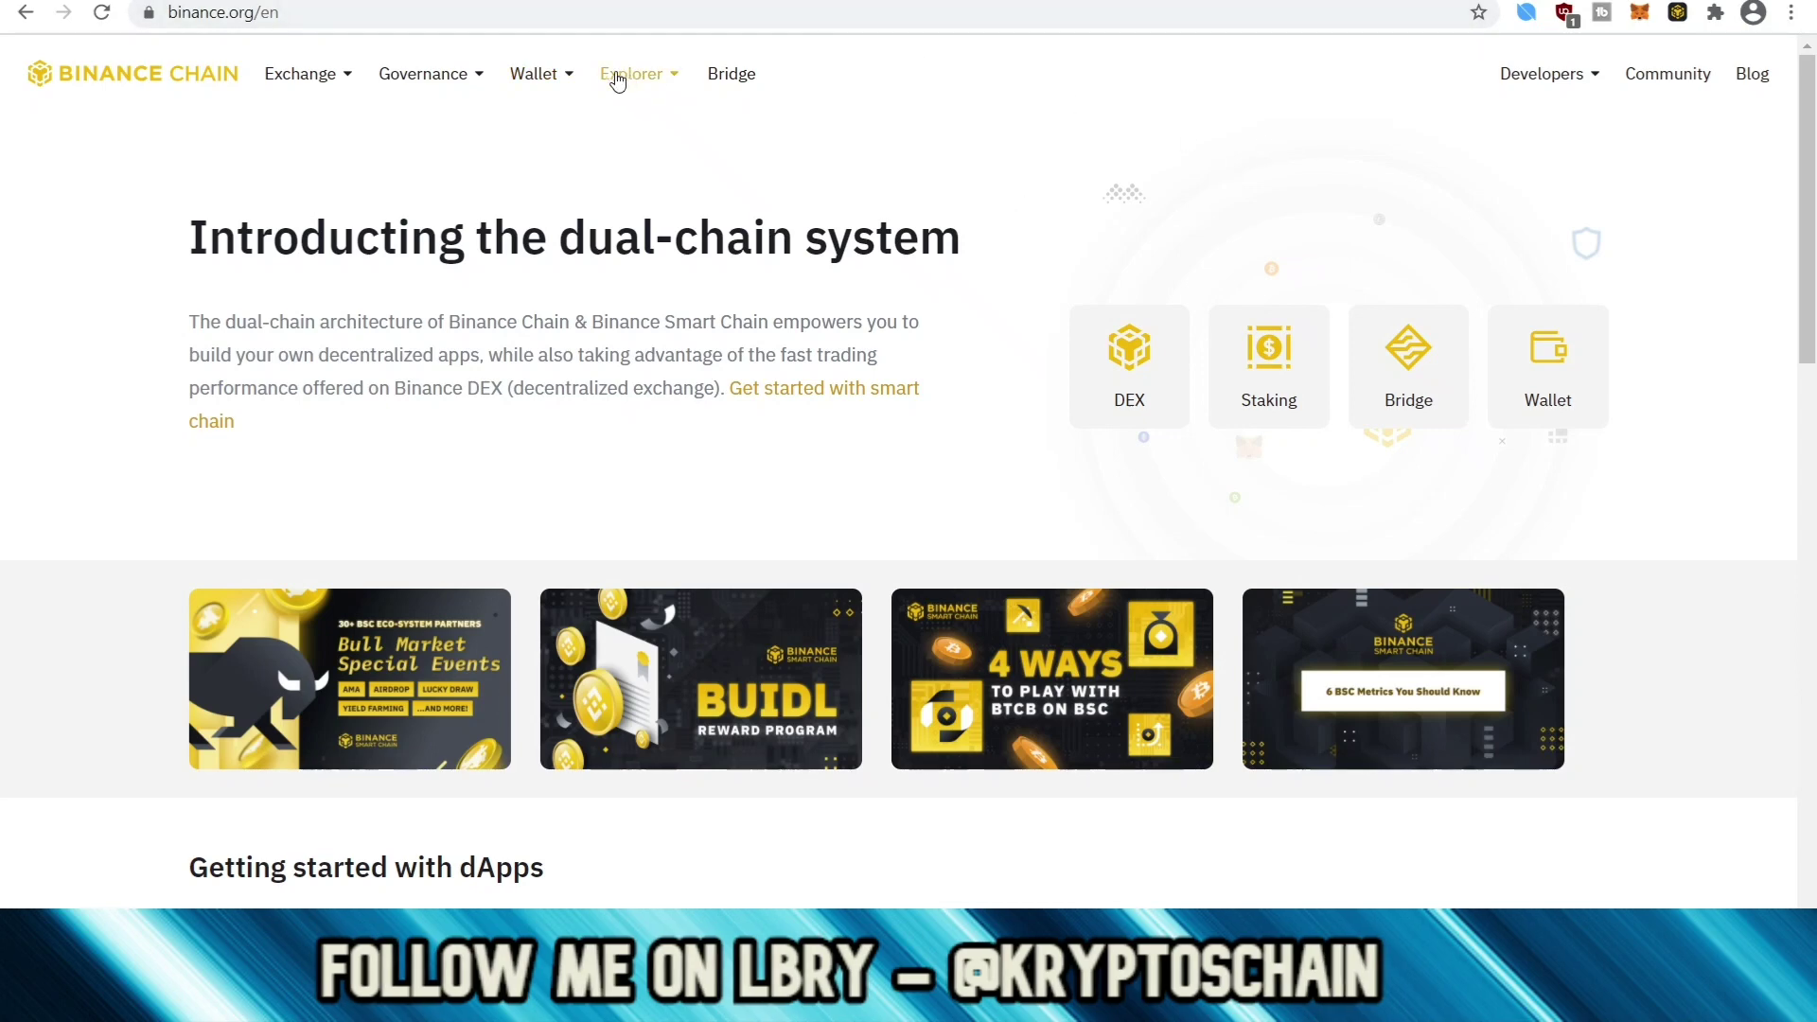
{"action": "left_click", "coordinate": [568, 82]}
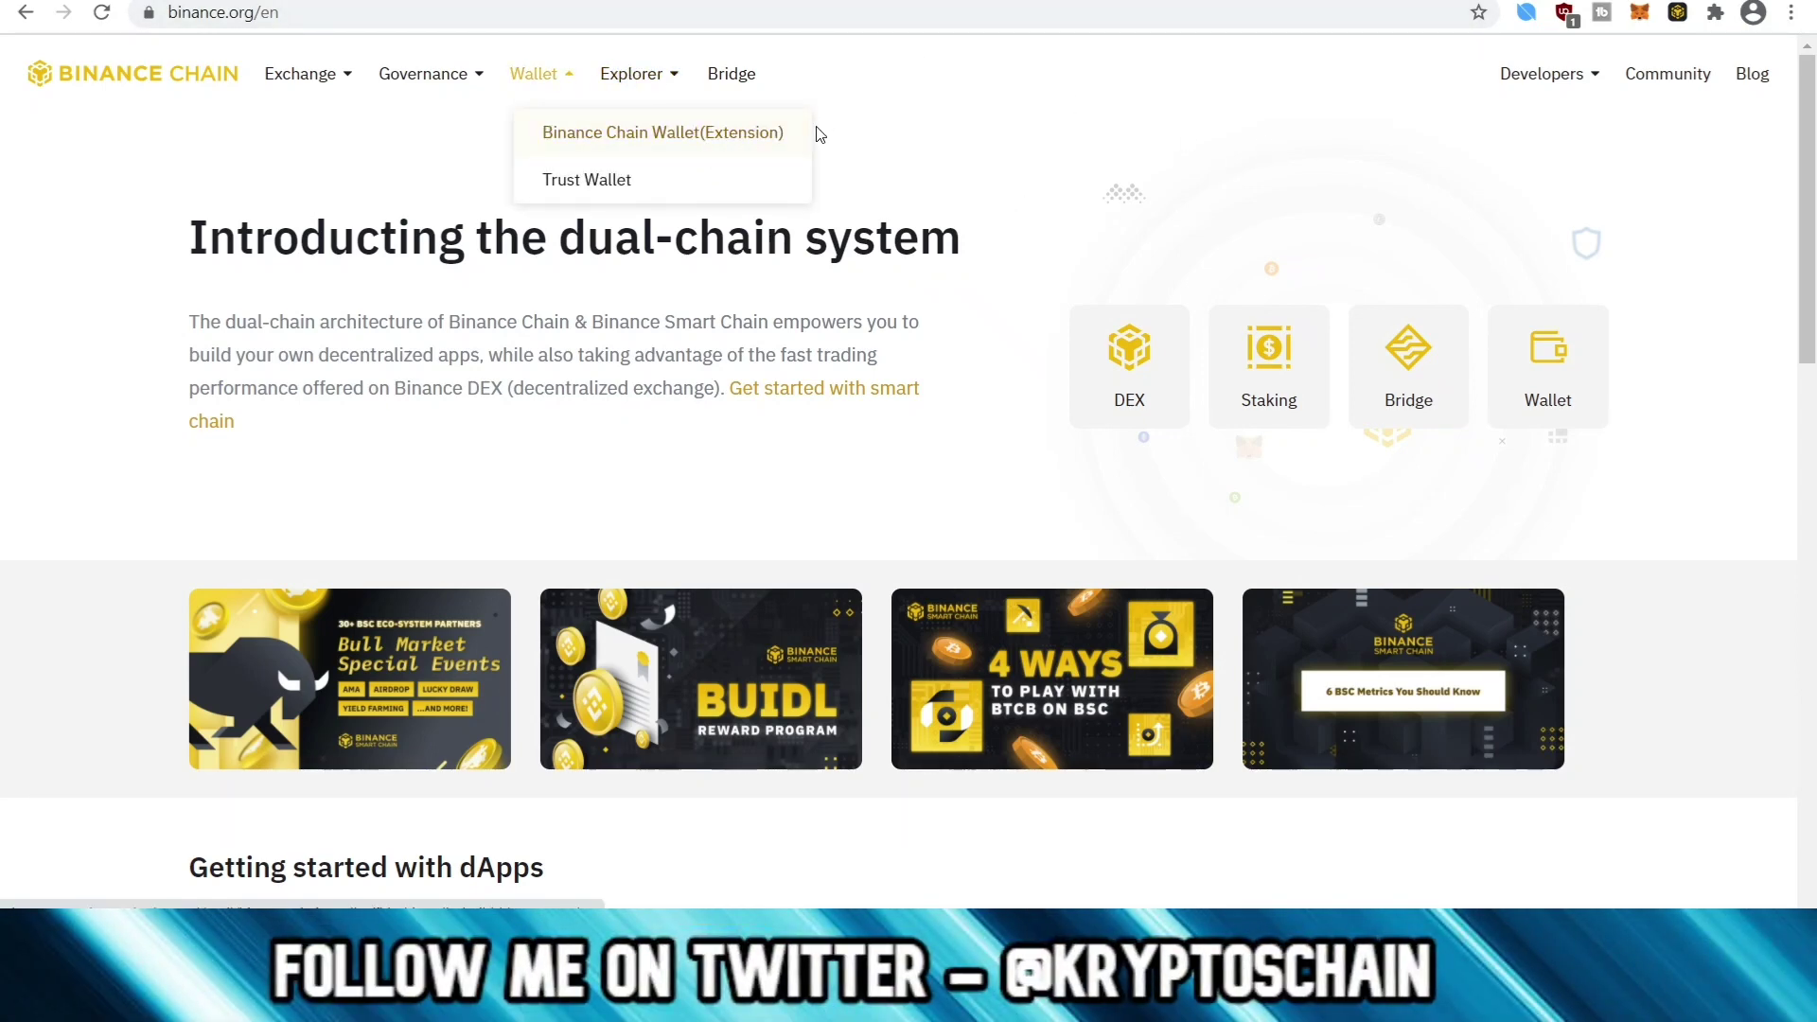
Start a new wallet via 'I do not own a wallet' and set and confirm its password.
{"action": "left_click", "coordinate": [1681, 14]}
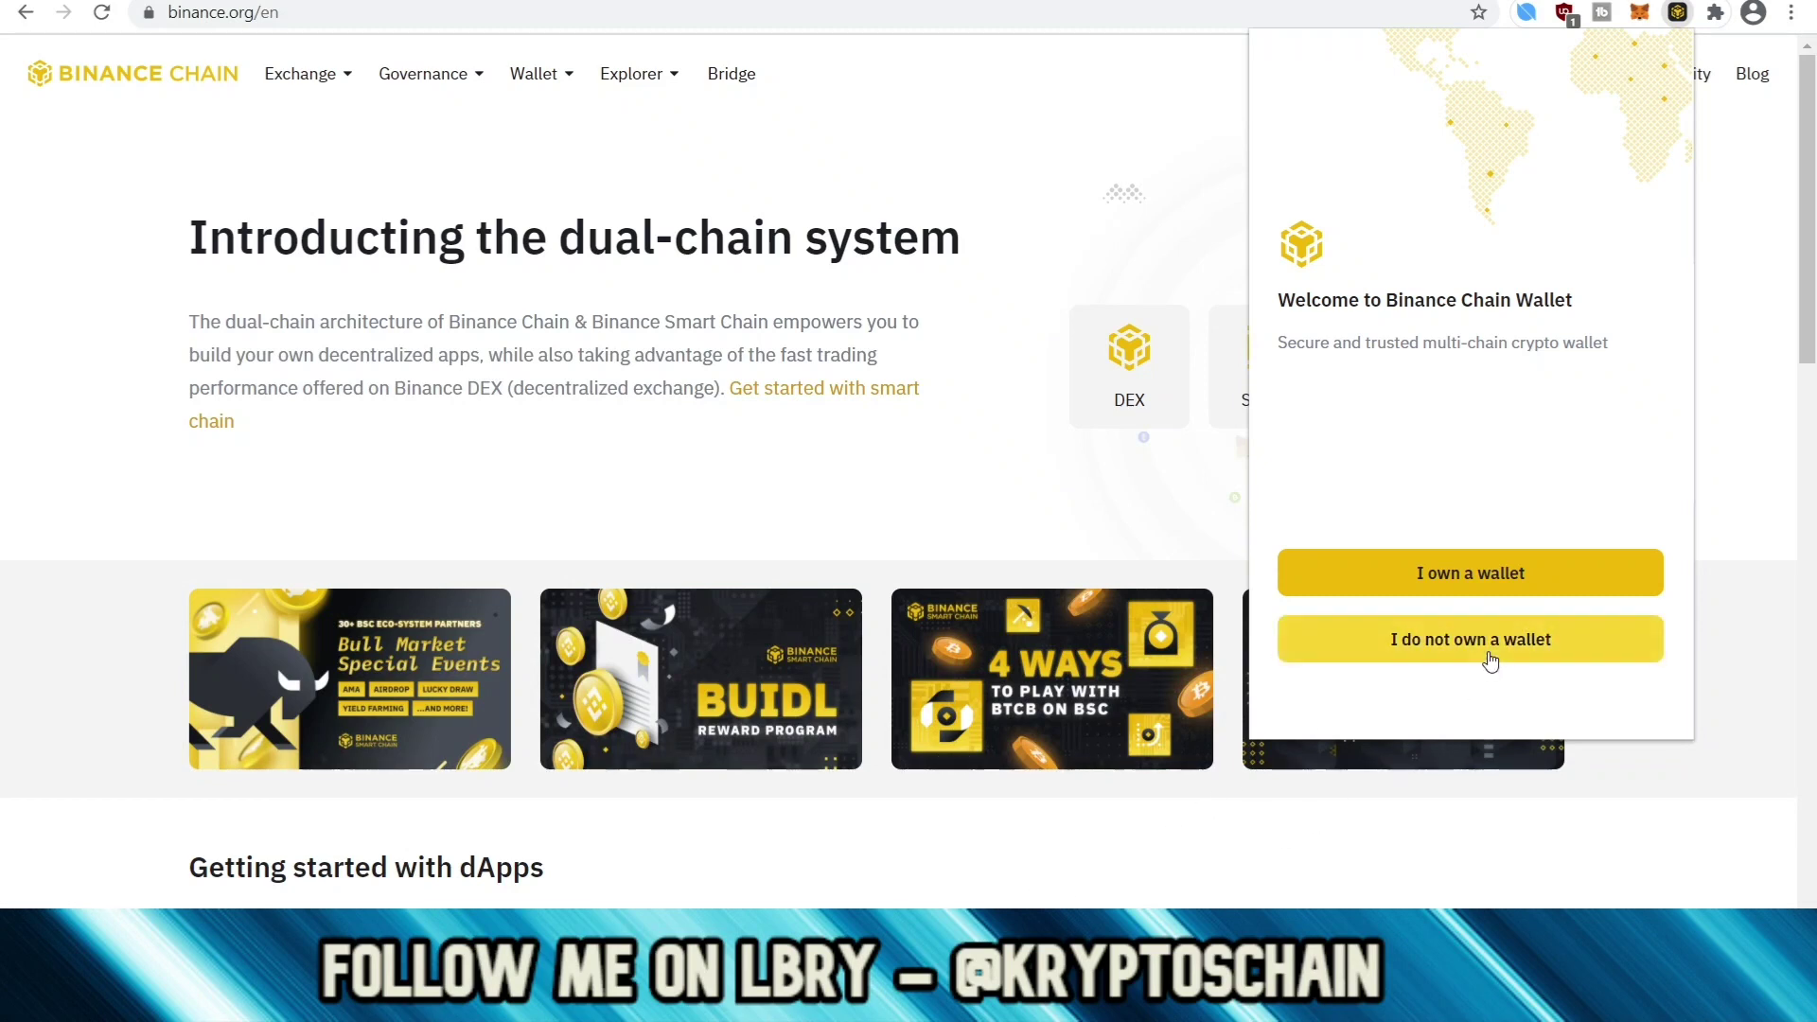
{"action": "left_click", "coordinate": [1492, 657]}
{"action": "left_click", "coordinate": [1393, 303]}
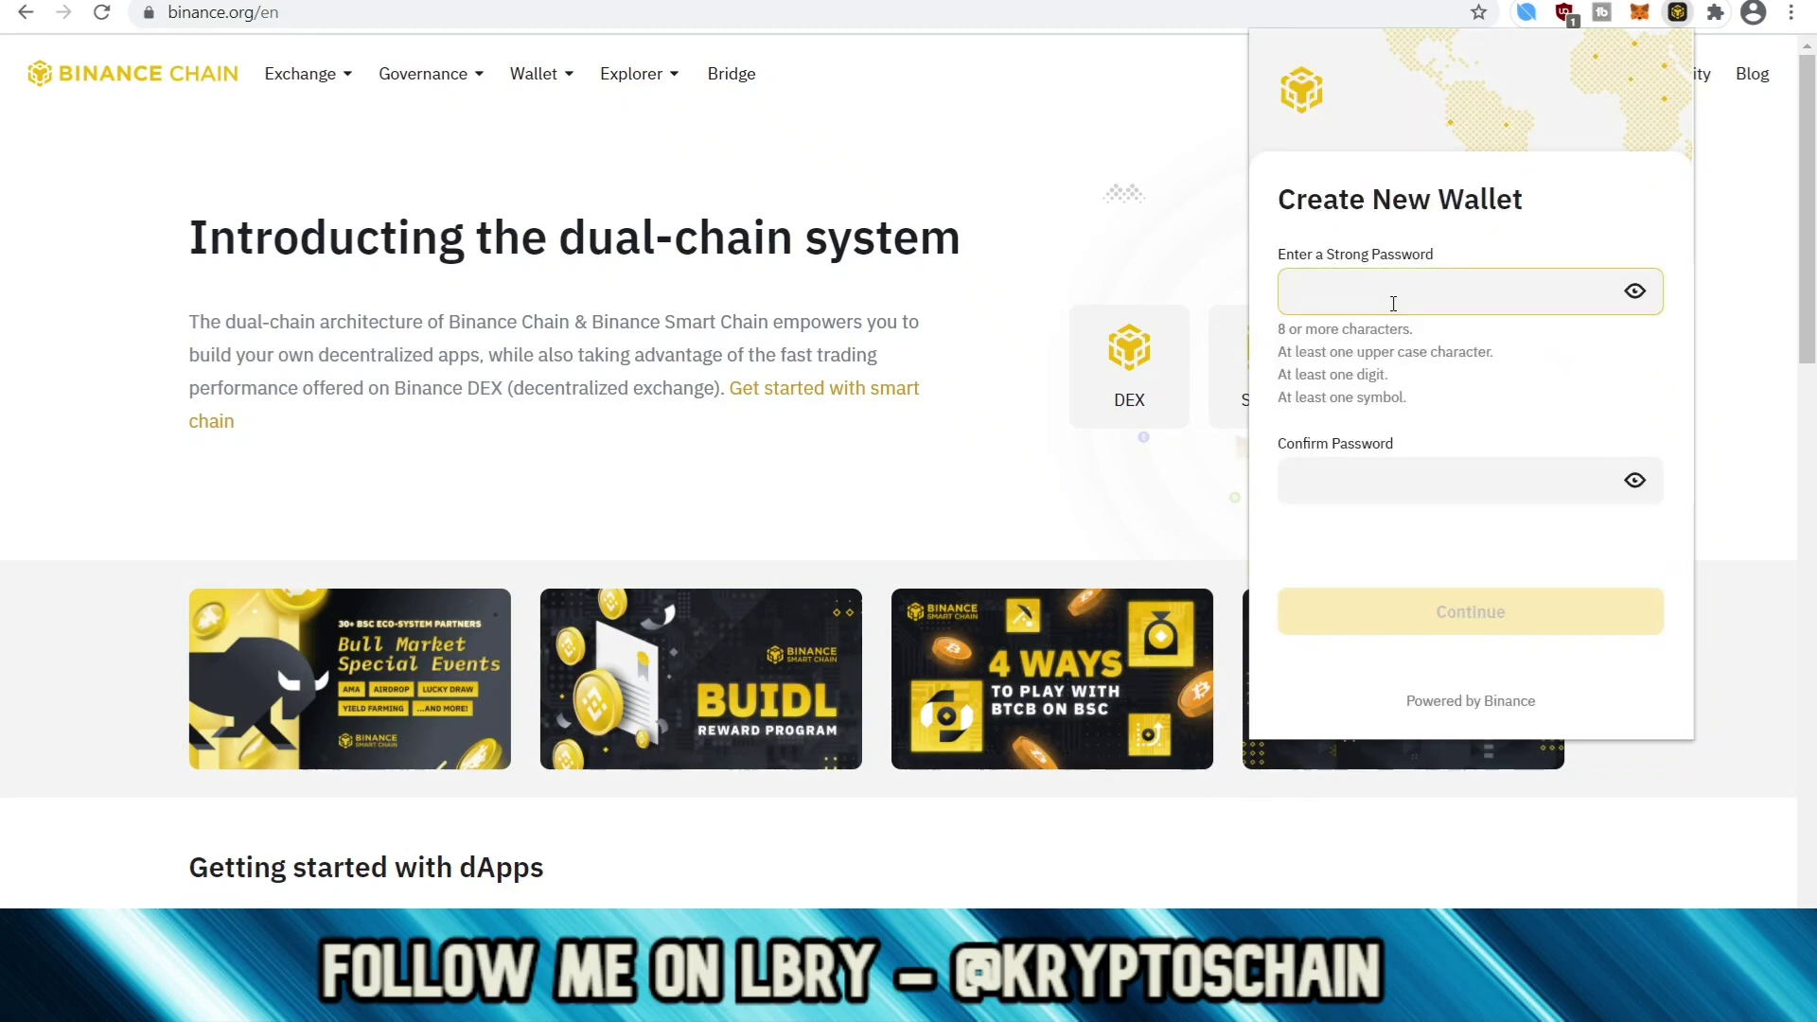
{"action": "type", "text": "********"}
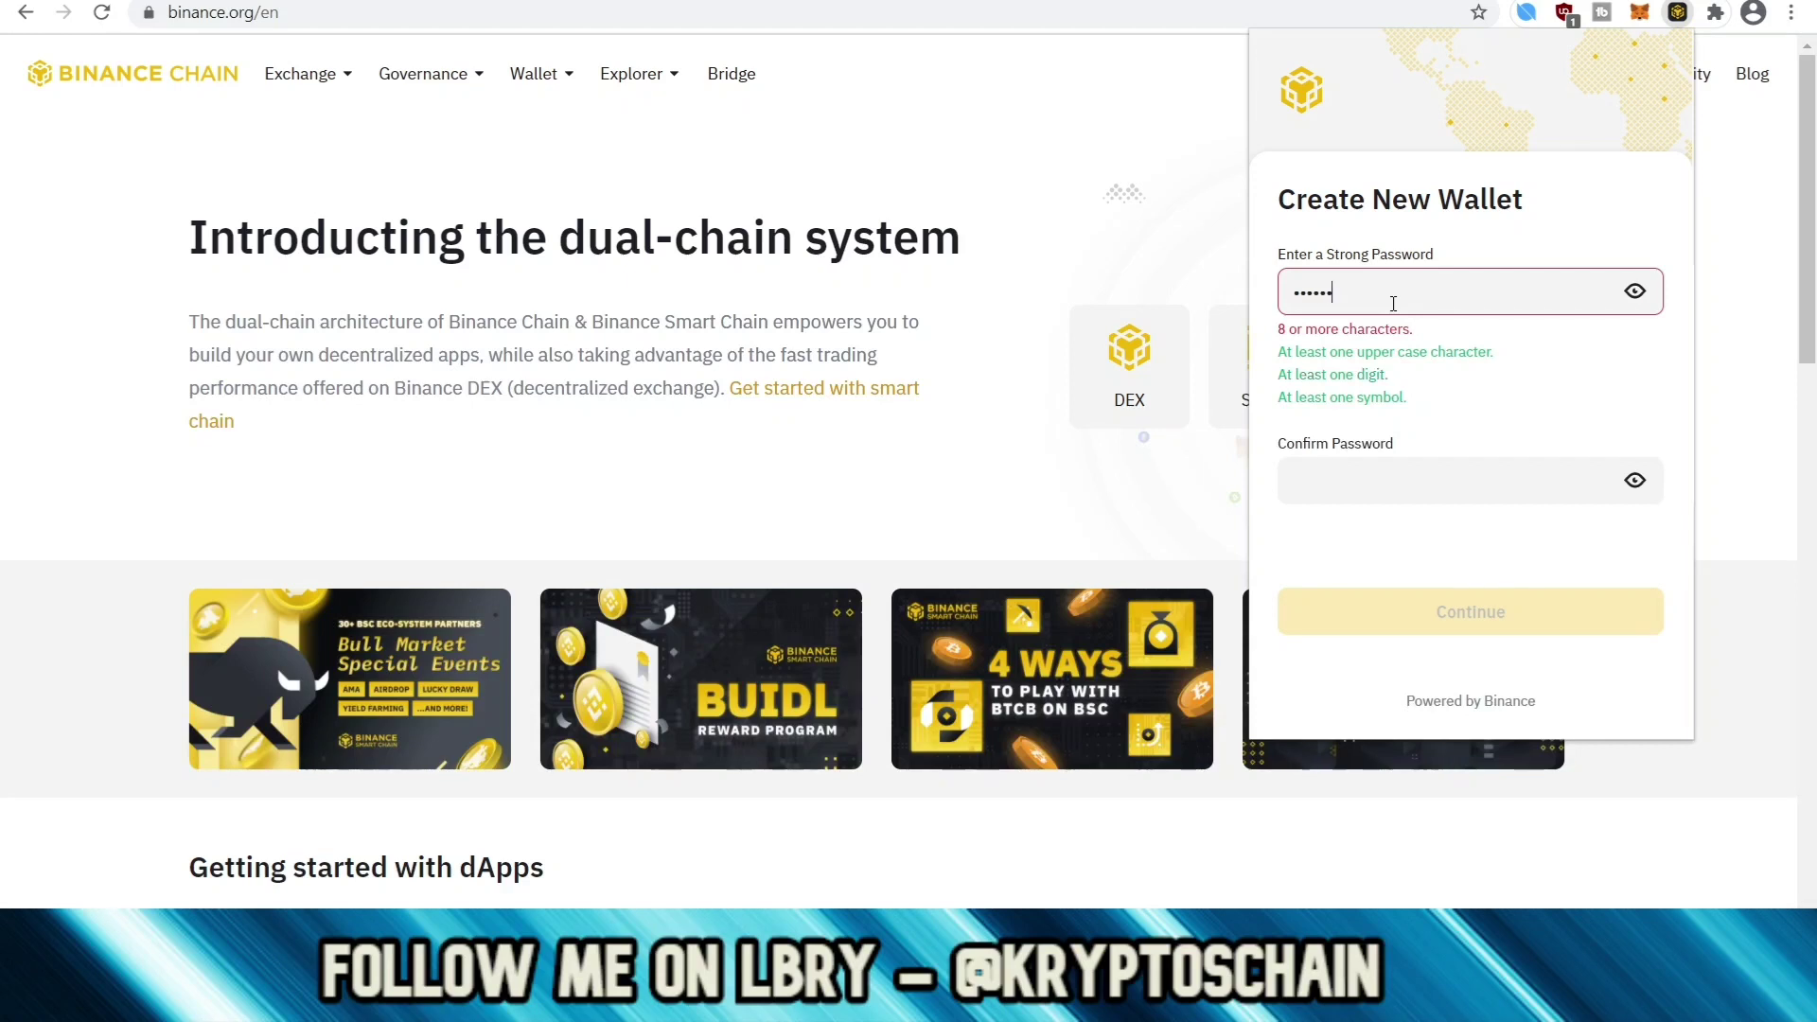
{"action": "left_click", "coordinate": [1367, 488]}
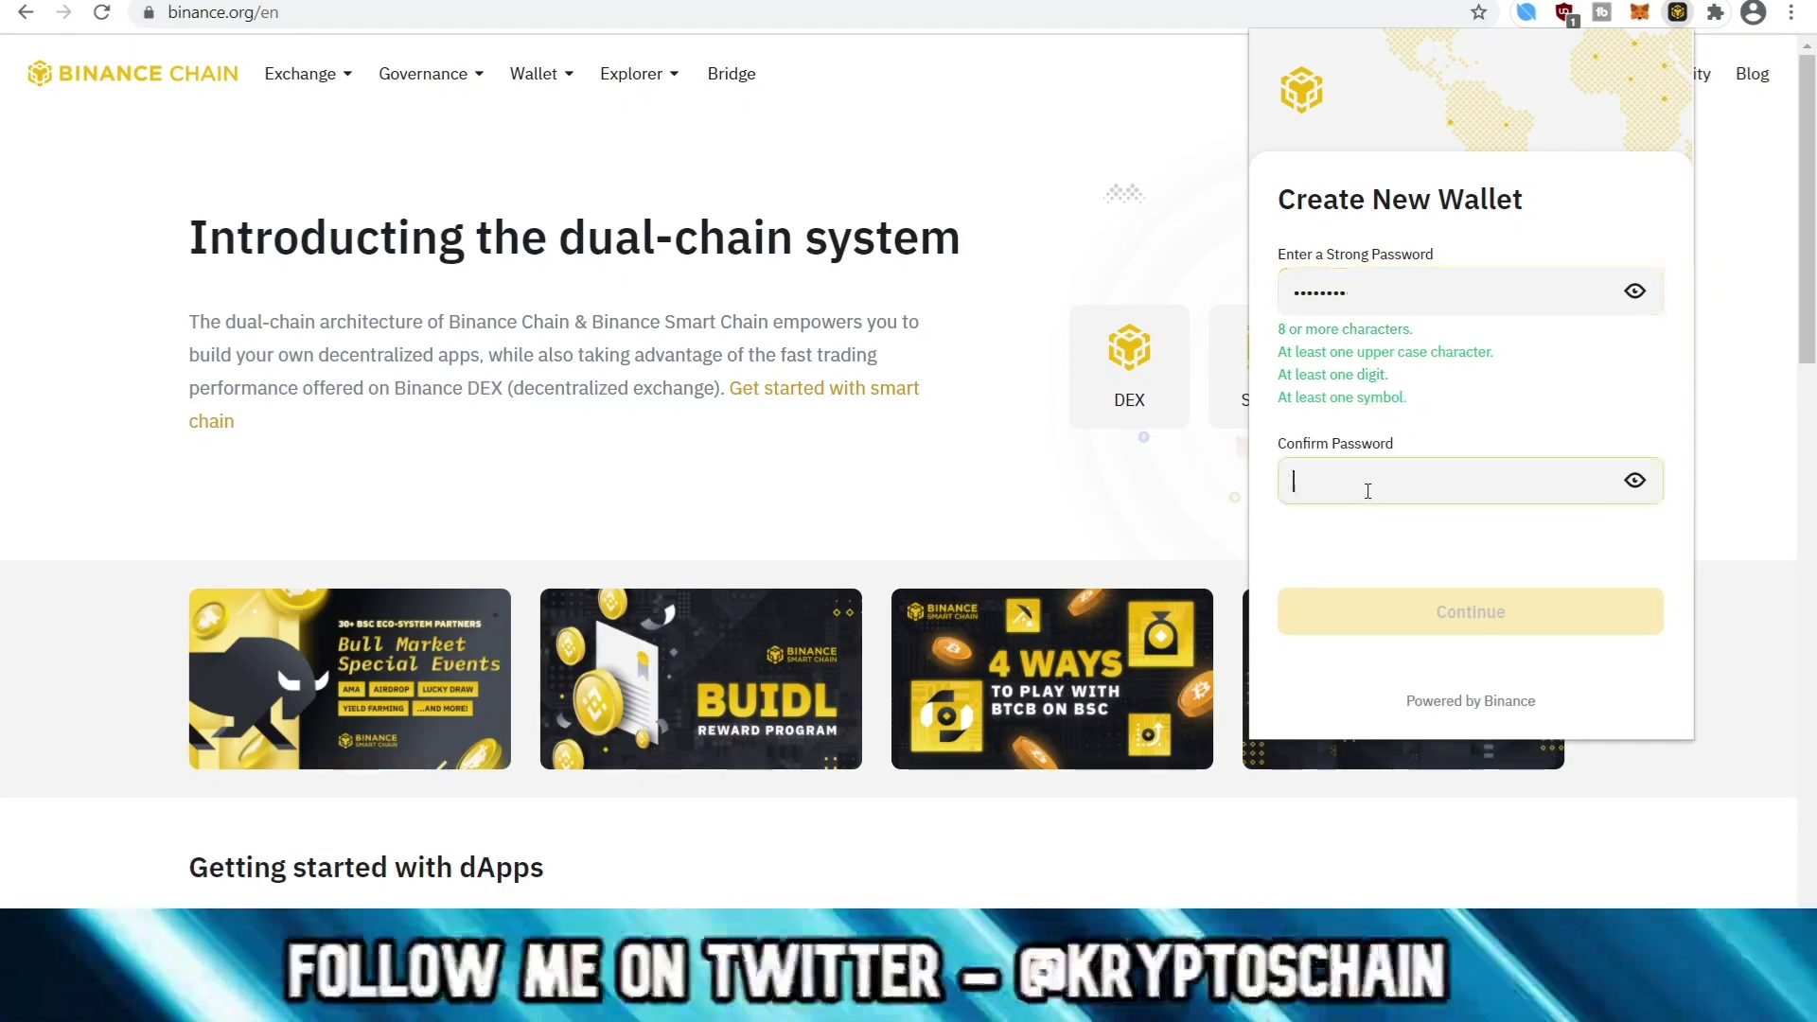
{"action": "type", "text": "********"}
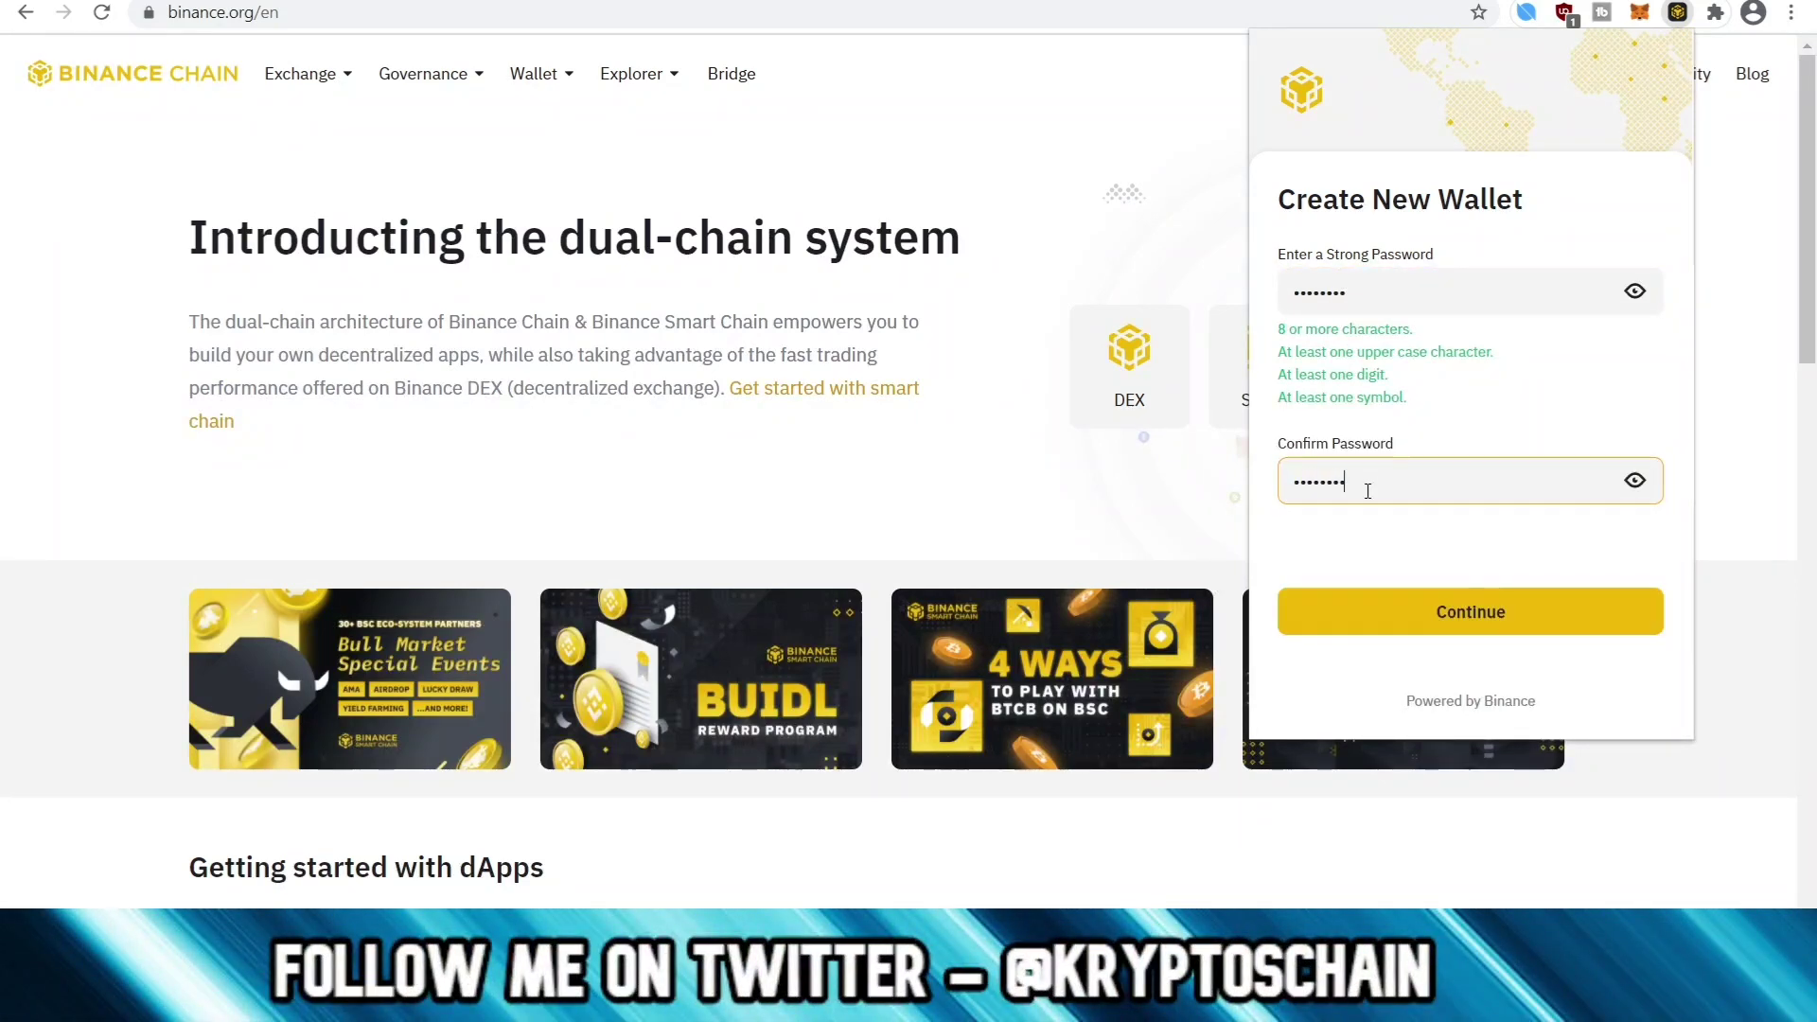
{"action": "left_click", "coordinate": [1495, 620]}
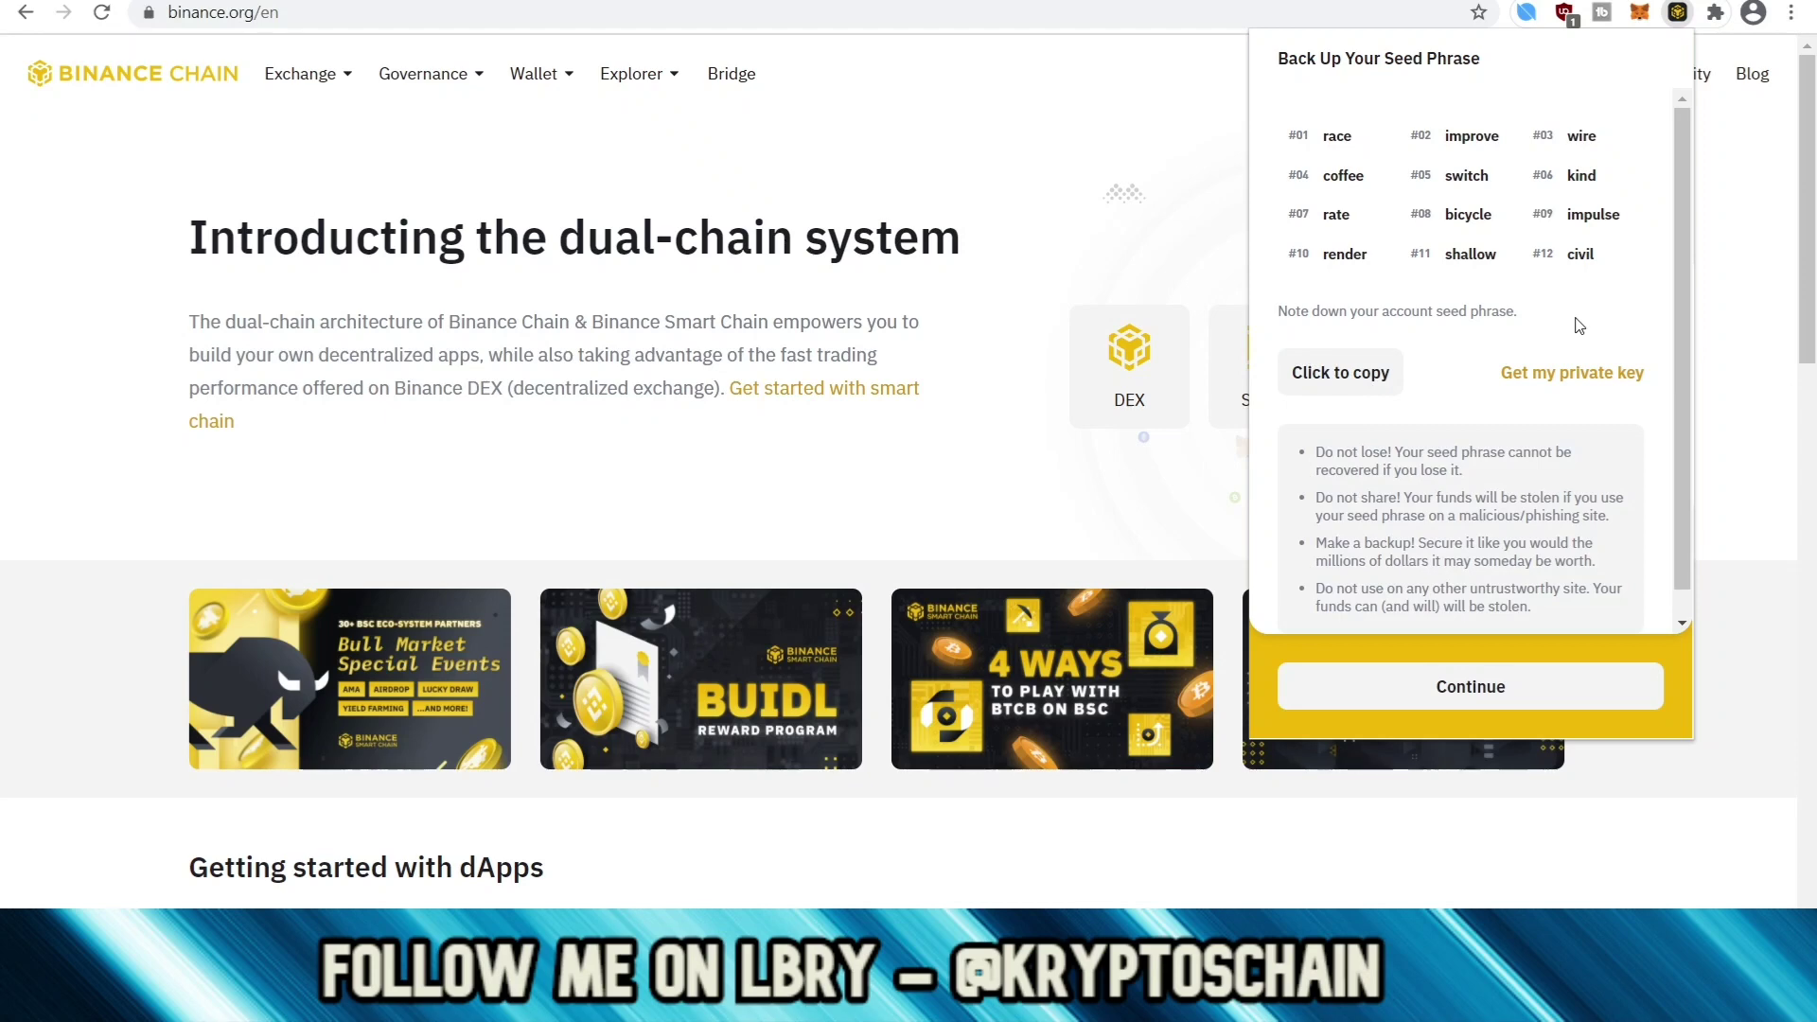
Copy the new seed phrase and paste it into Notepad in place of the old phrase line.
{"action": "left_click", "coordinate": [1338, 373]}
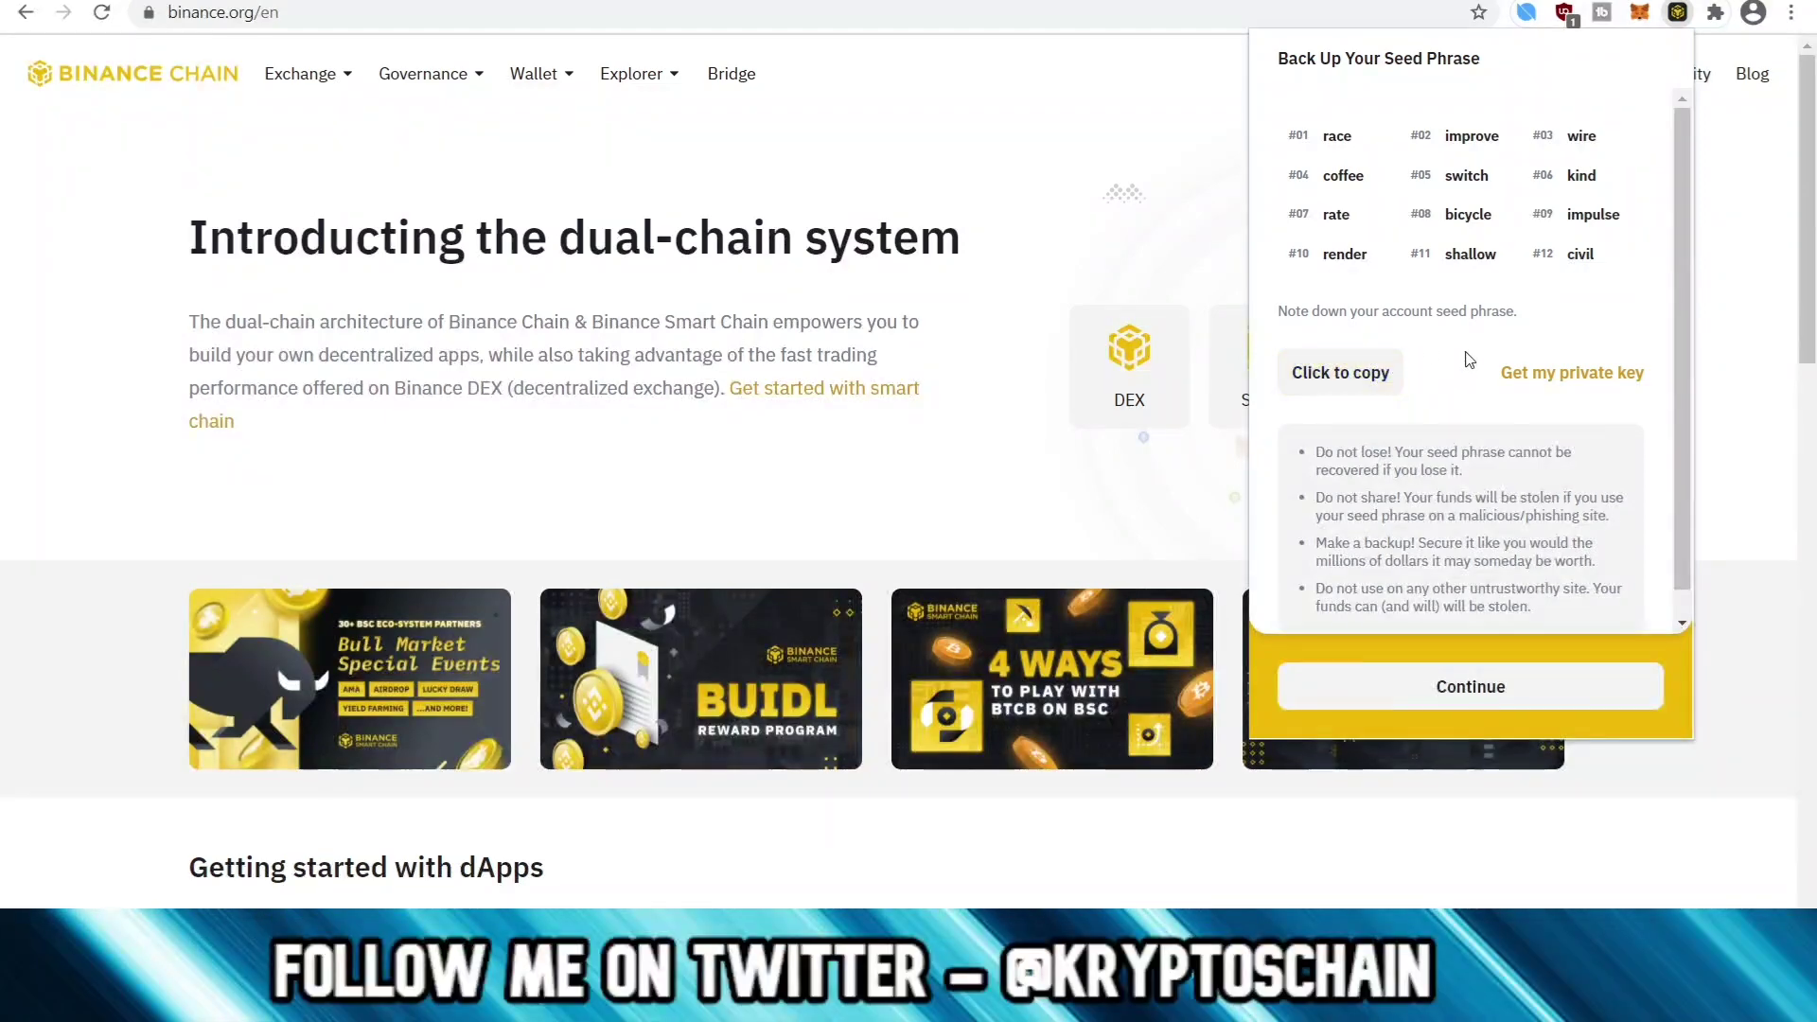
{"action": "left_click", "coordinate": [1361, 372]}
{"action": "left_click", "coordinate": [1361, 370]}
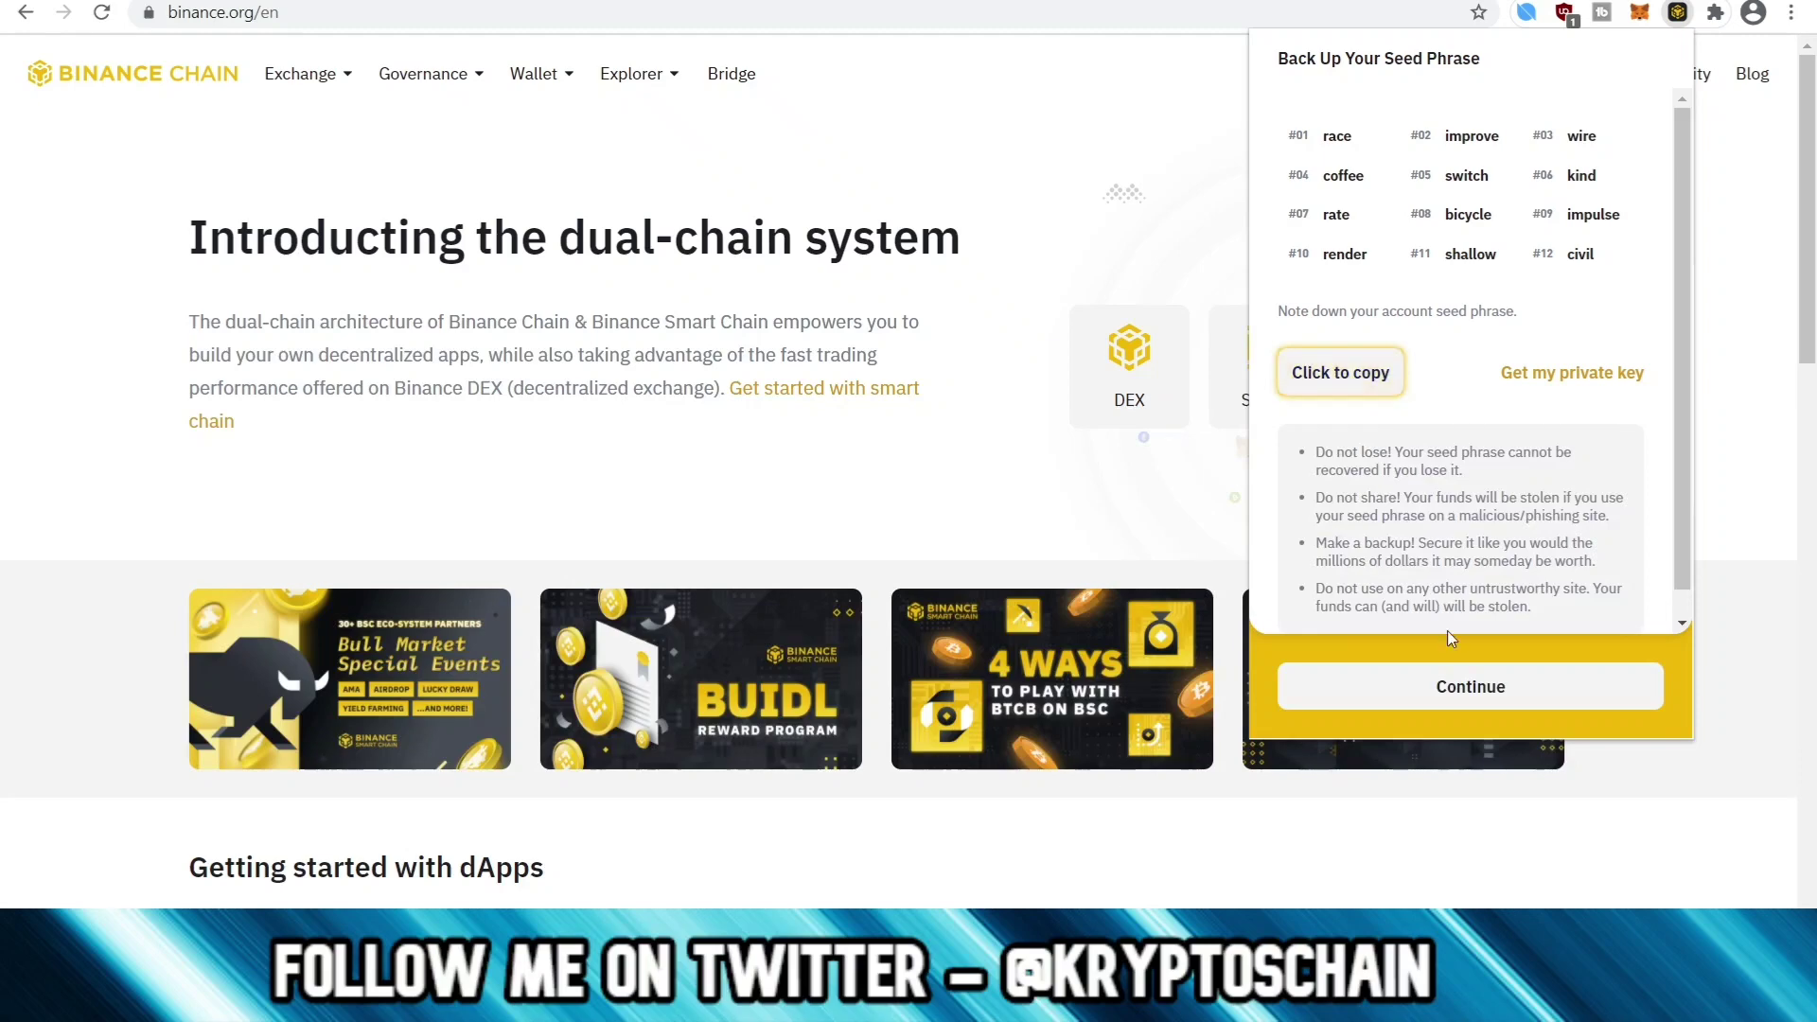
{"action": "left_click", "coordinate": [1458, 688]}
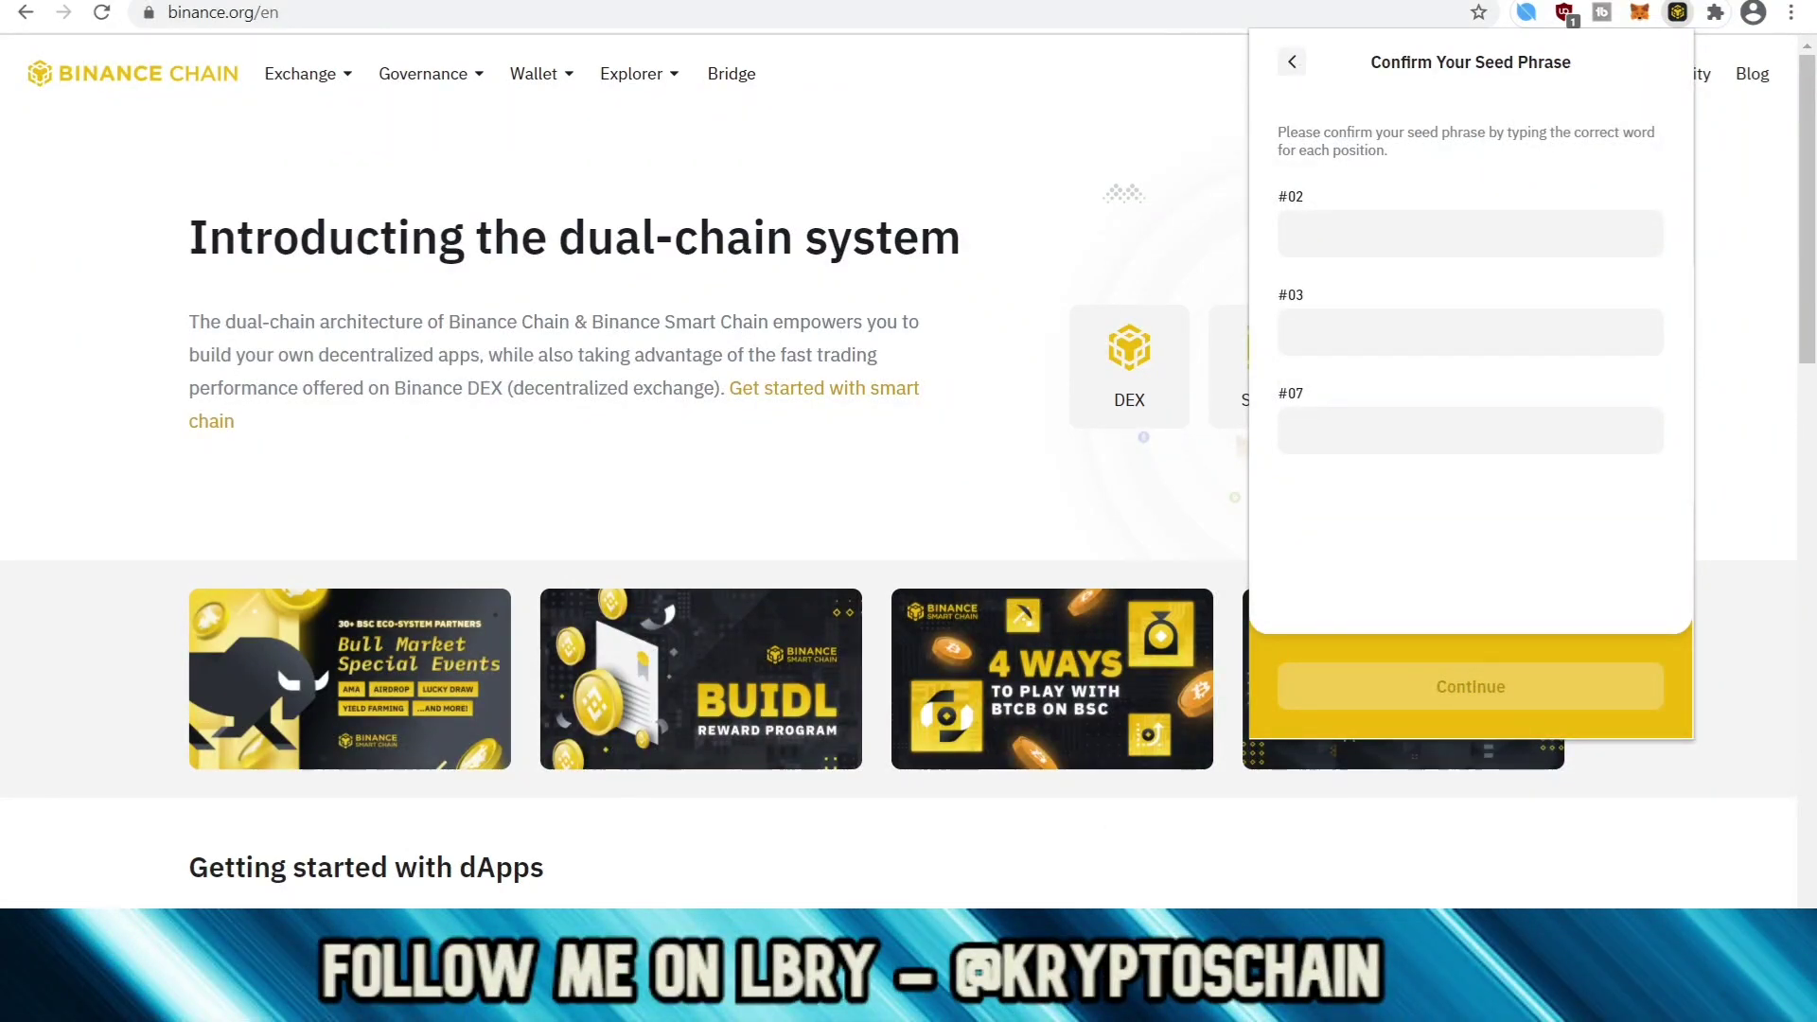
{"action": "left_click", "coordinate": [1047, 1003]}
{"action": "left_click_drag", "start_coordinate": [1240, 153], "coordinate": [549, 168]}
{"action": "key", "text": "BackSpace"}
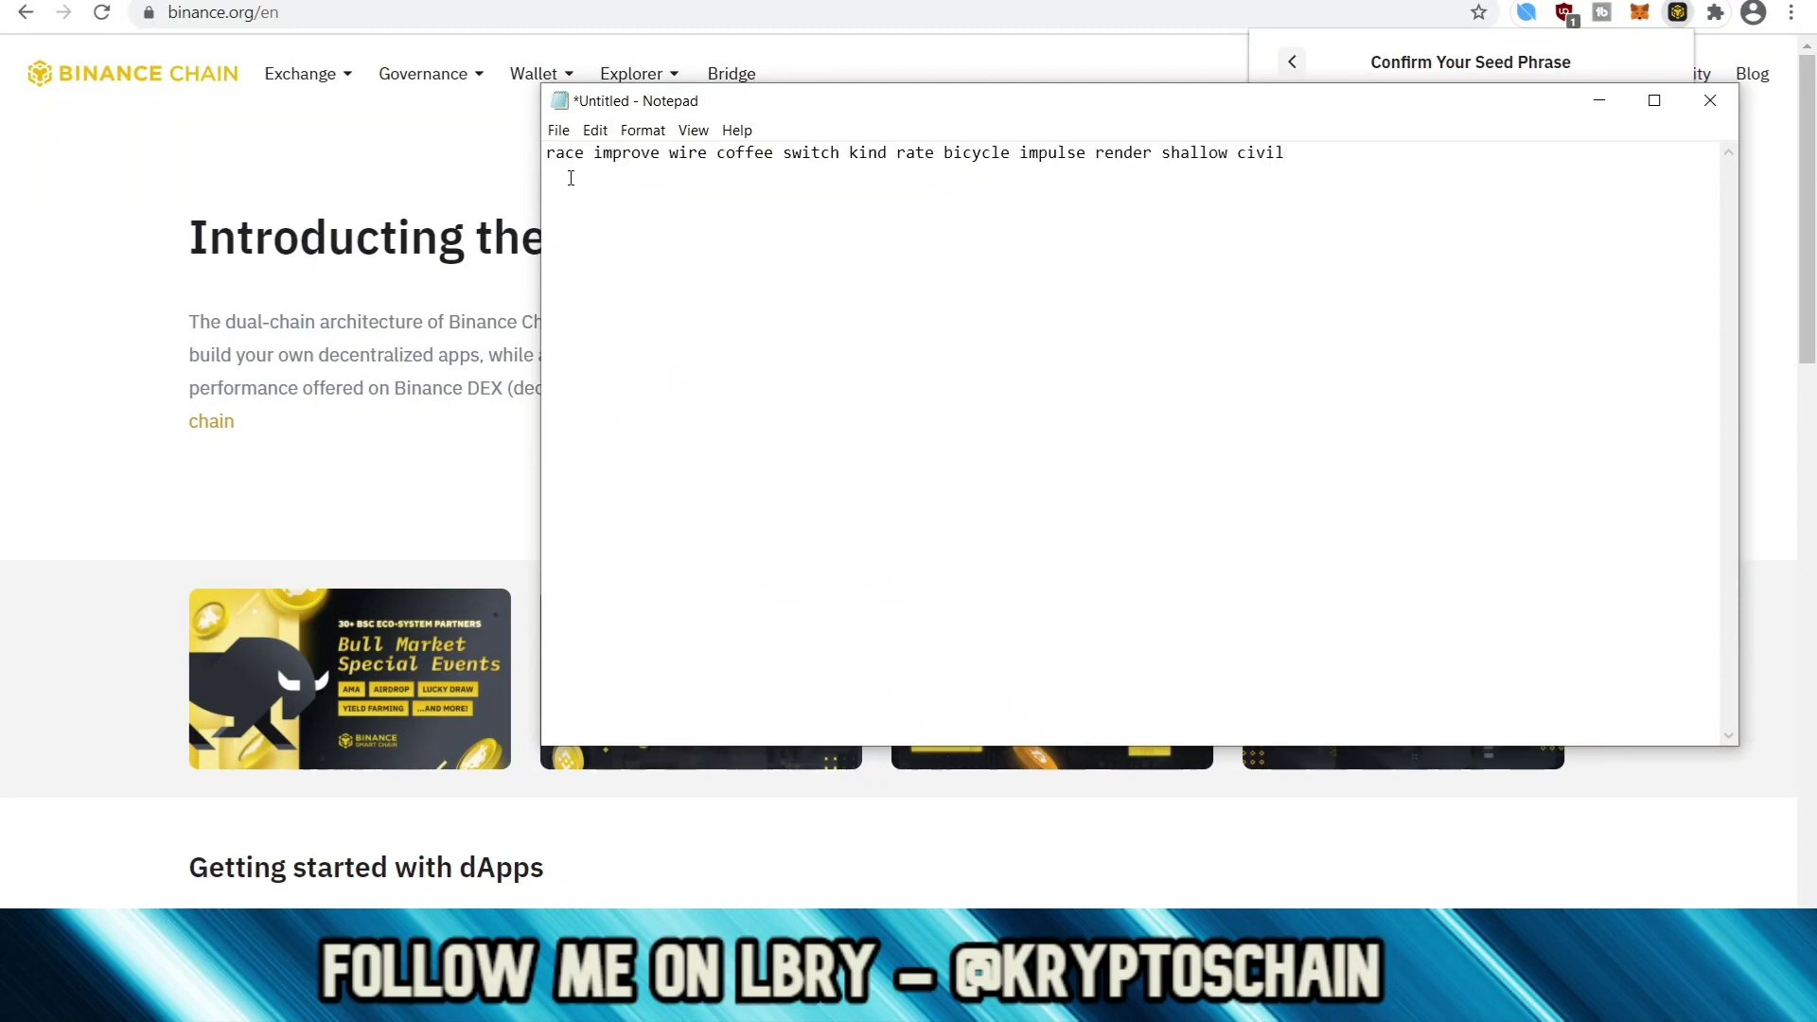
{"action": "left_click_drag", "start_coordinate": [778, 123], "coordinate": [293, 162]}
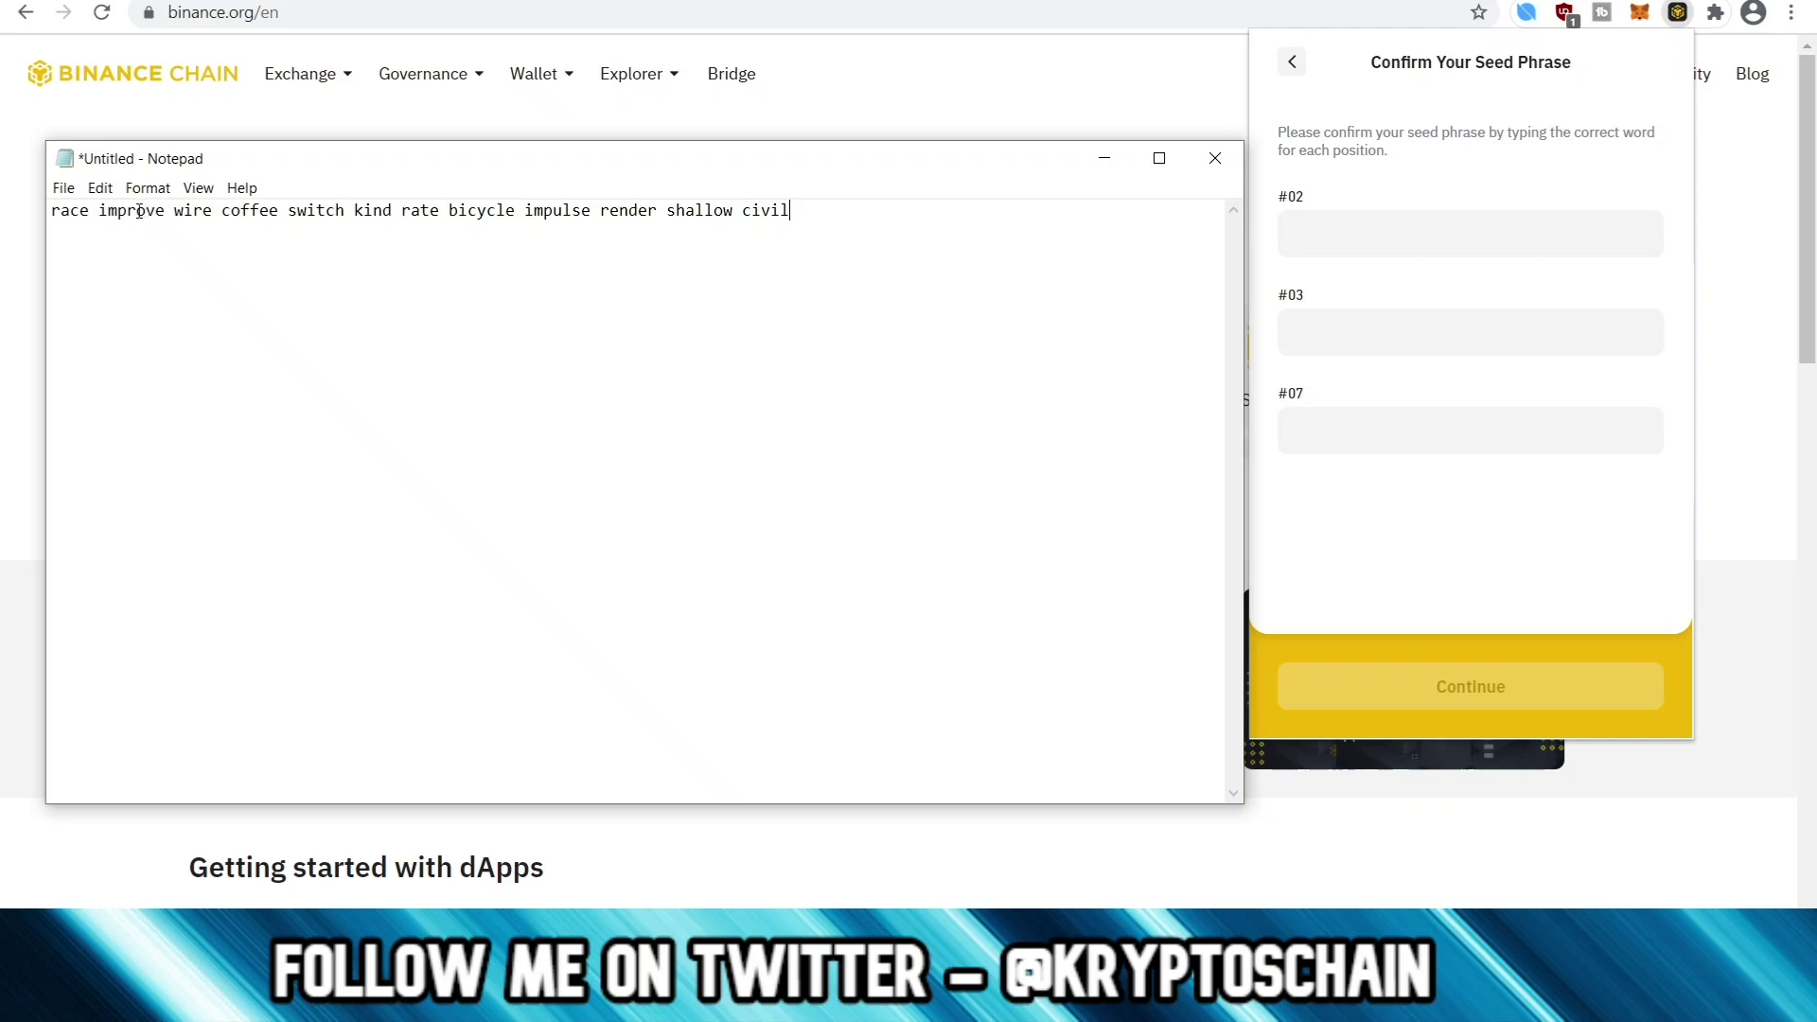
Enter seed words #02, #03 and #07 from the saved phrase and confirm.
{"action": "left_click", "coordinate": [1363, 232]}
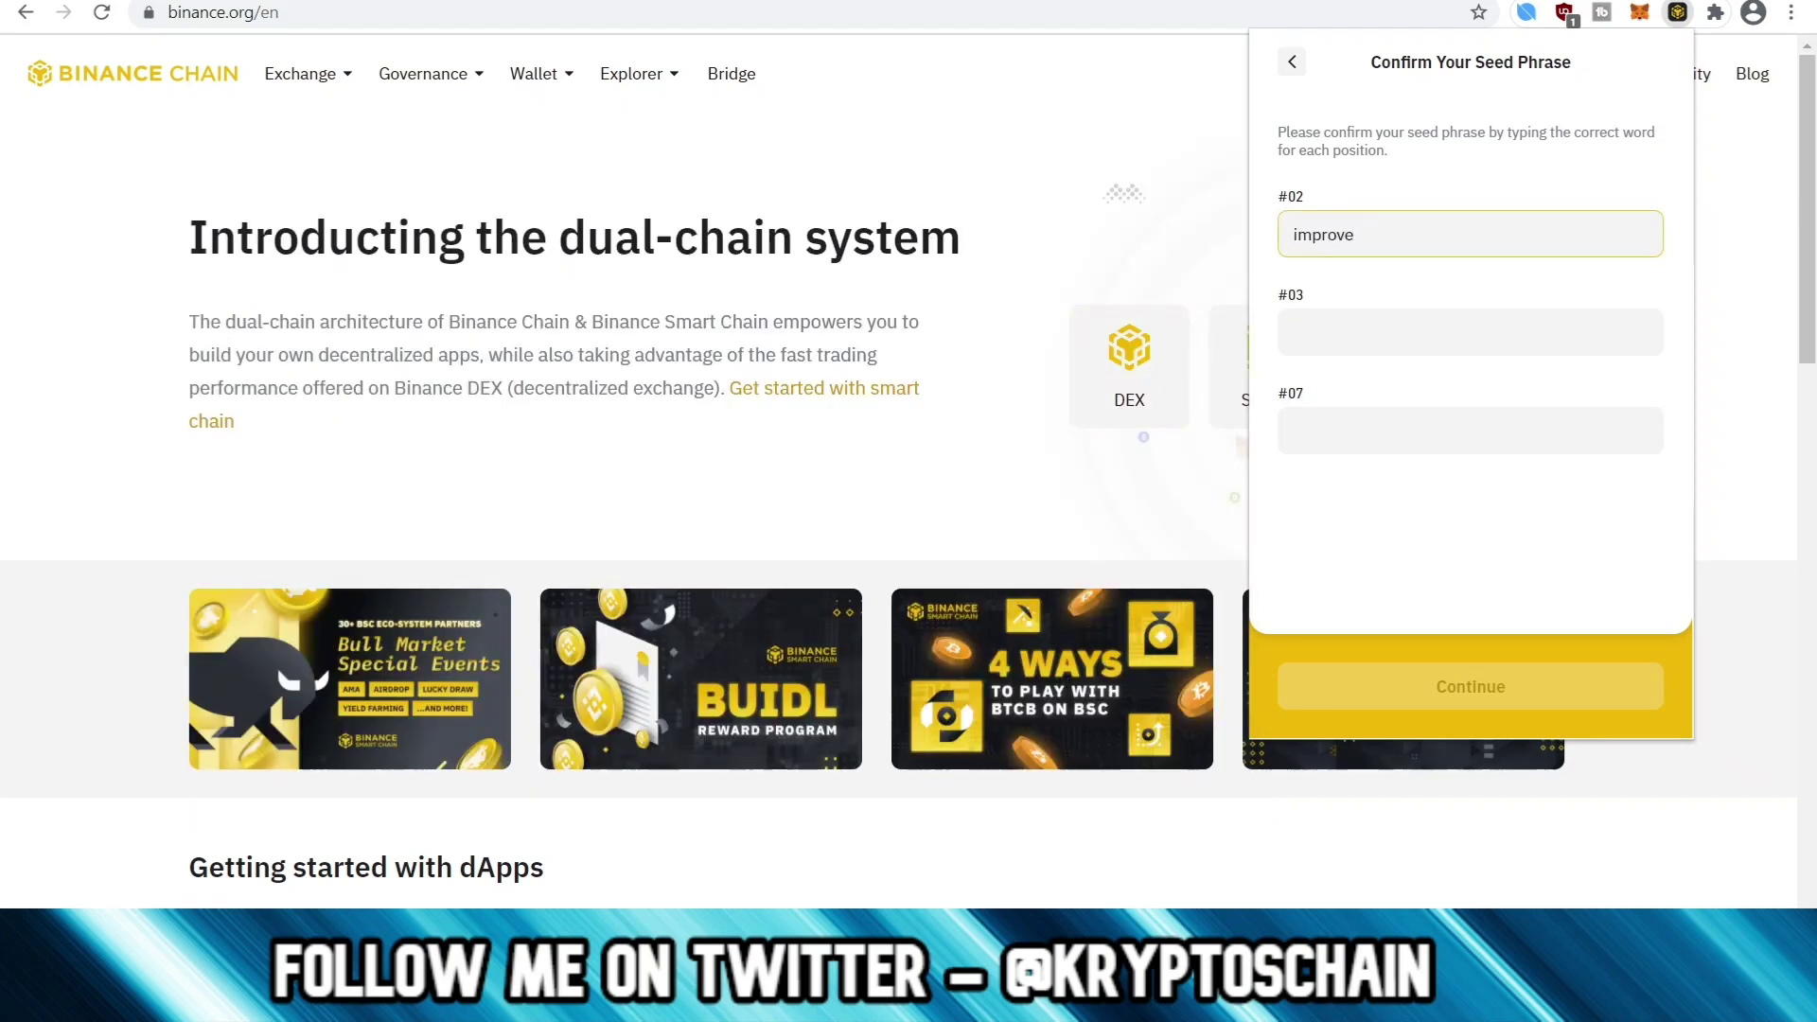
{"action": "key", "text": "alt+Tab"}
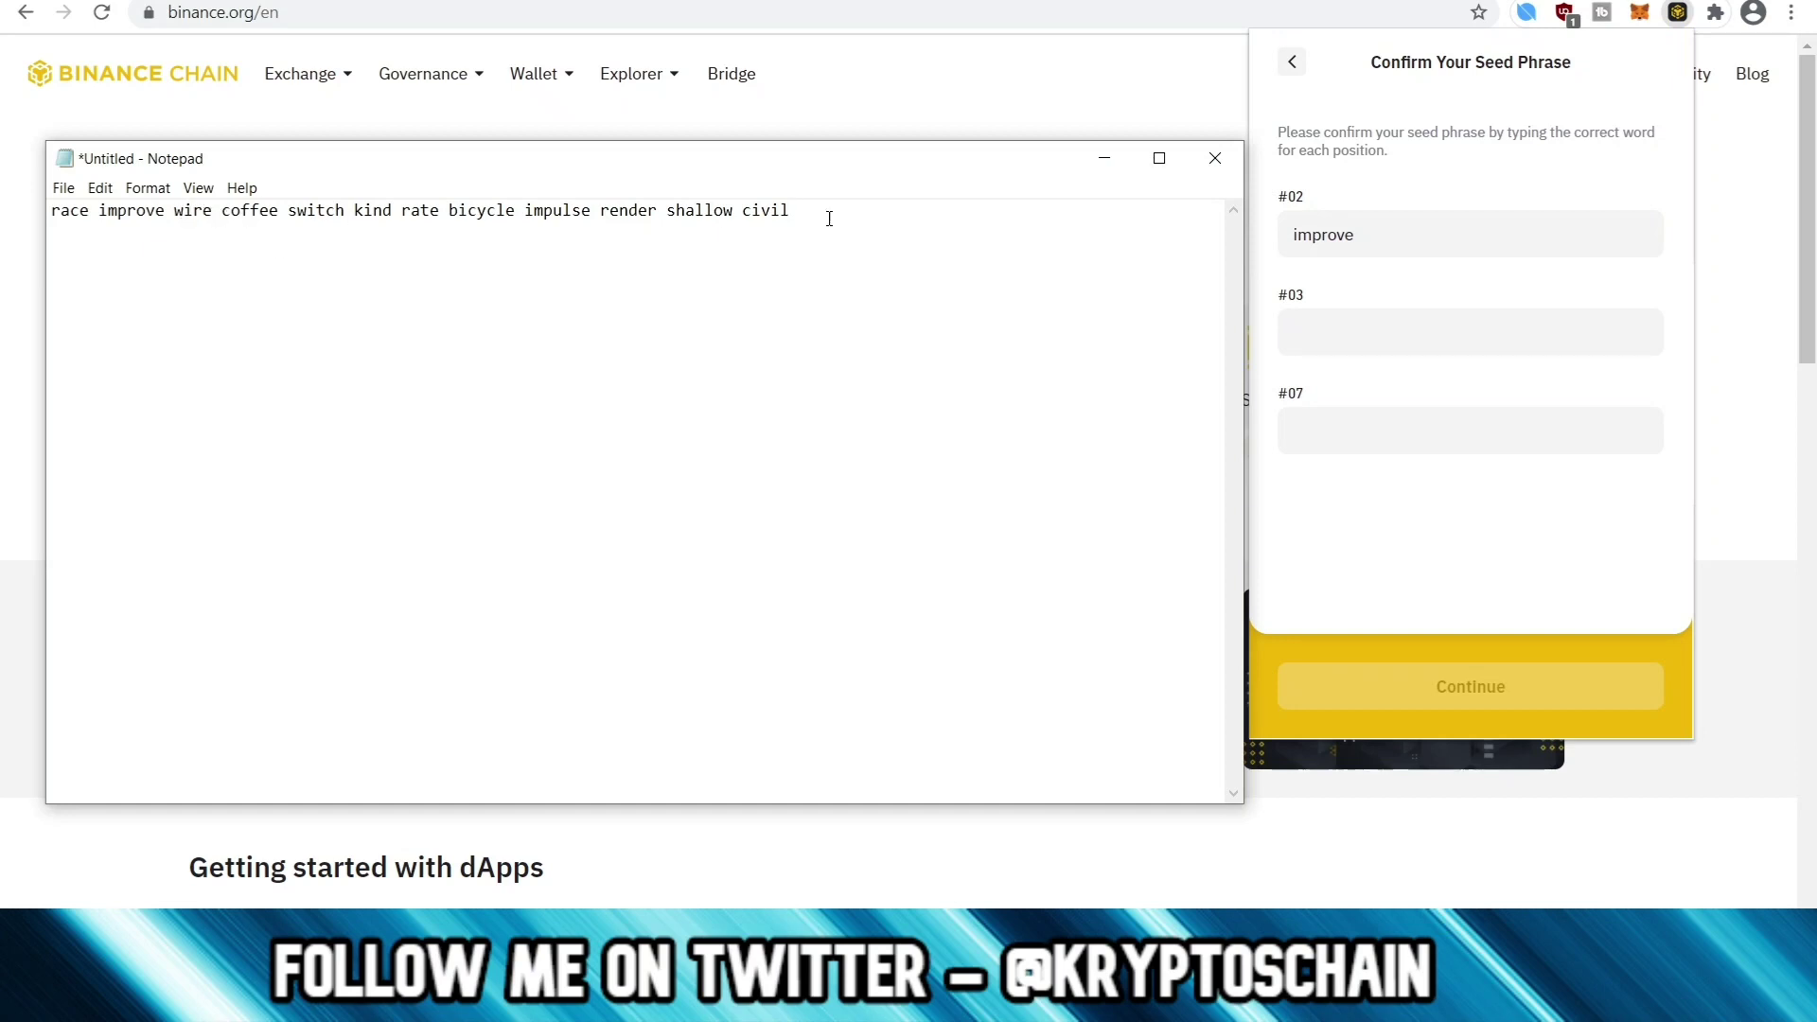
{"action": "left_click", "coordinate": [1354, 333]}
{"action": "type", "text": "wire"}
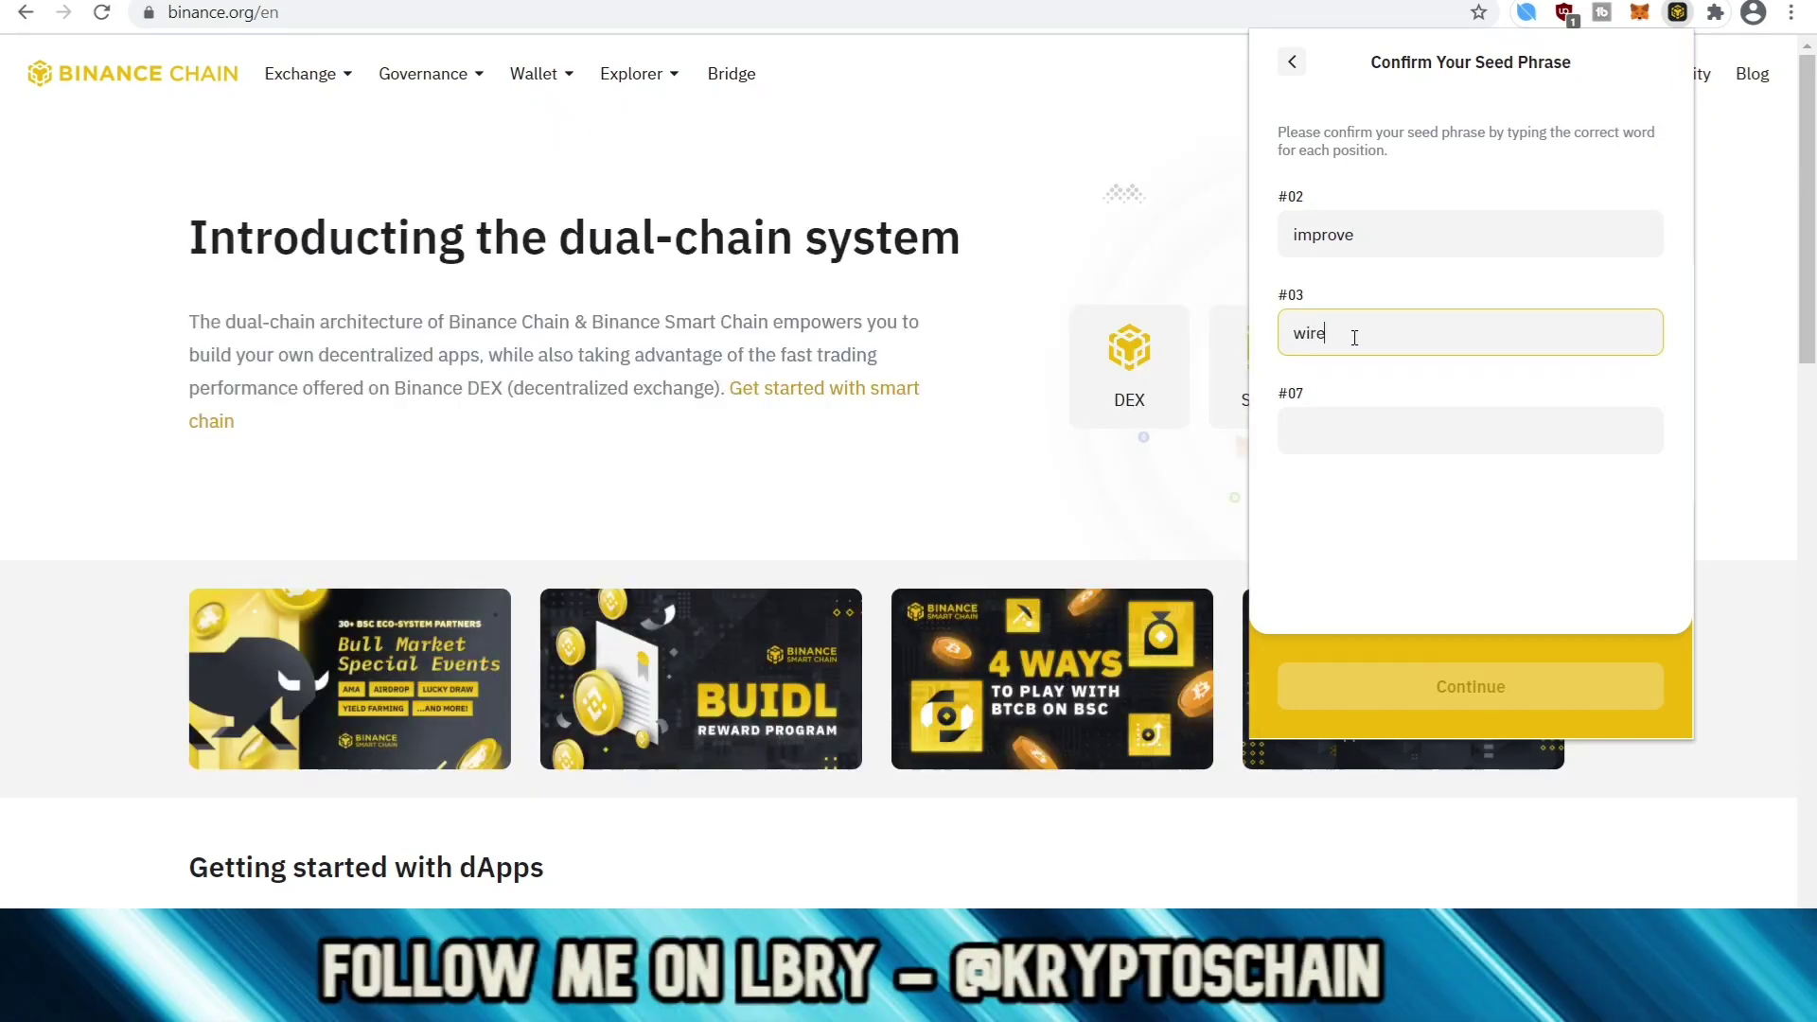
{"action": "key", "text": "alt+Tab"}
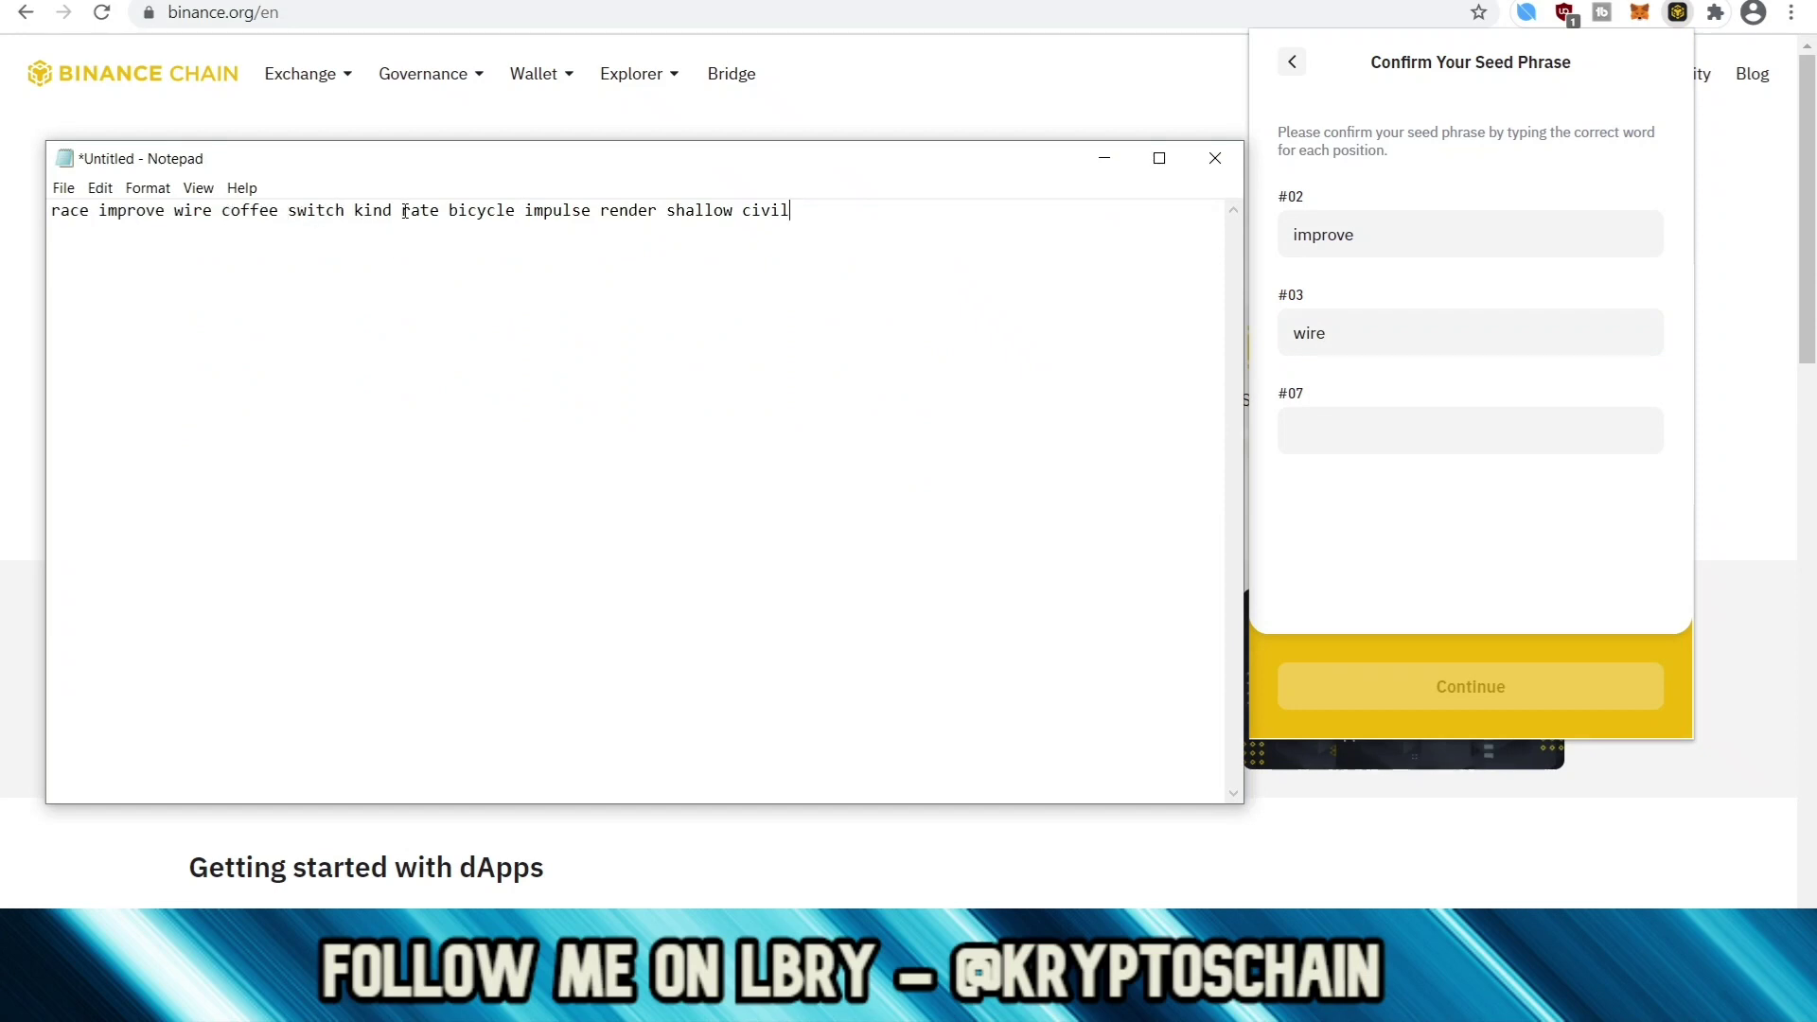
{"action": "left_click", "coordinate": [1356, 438]}
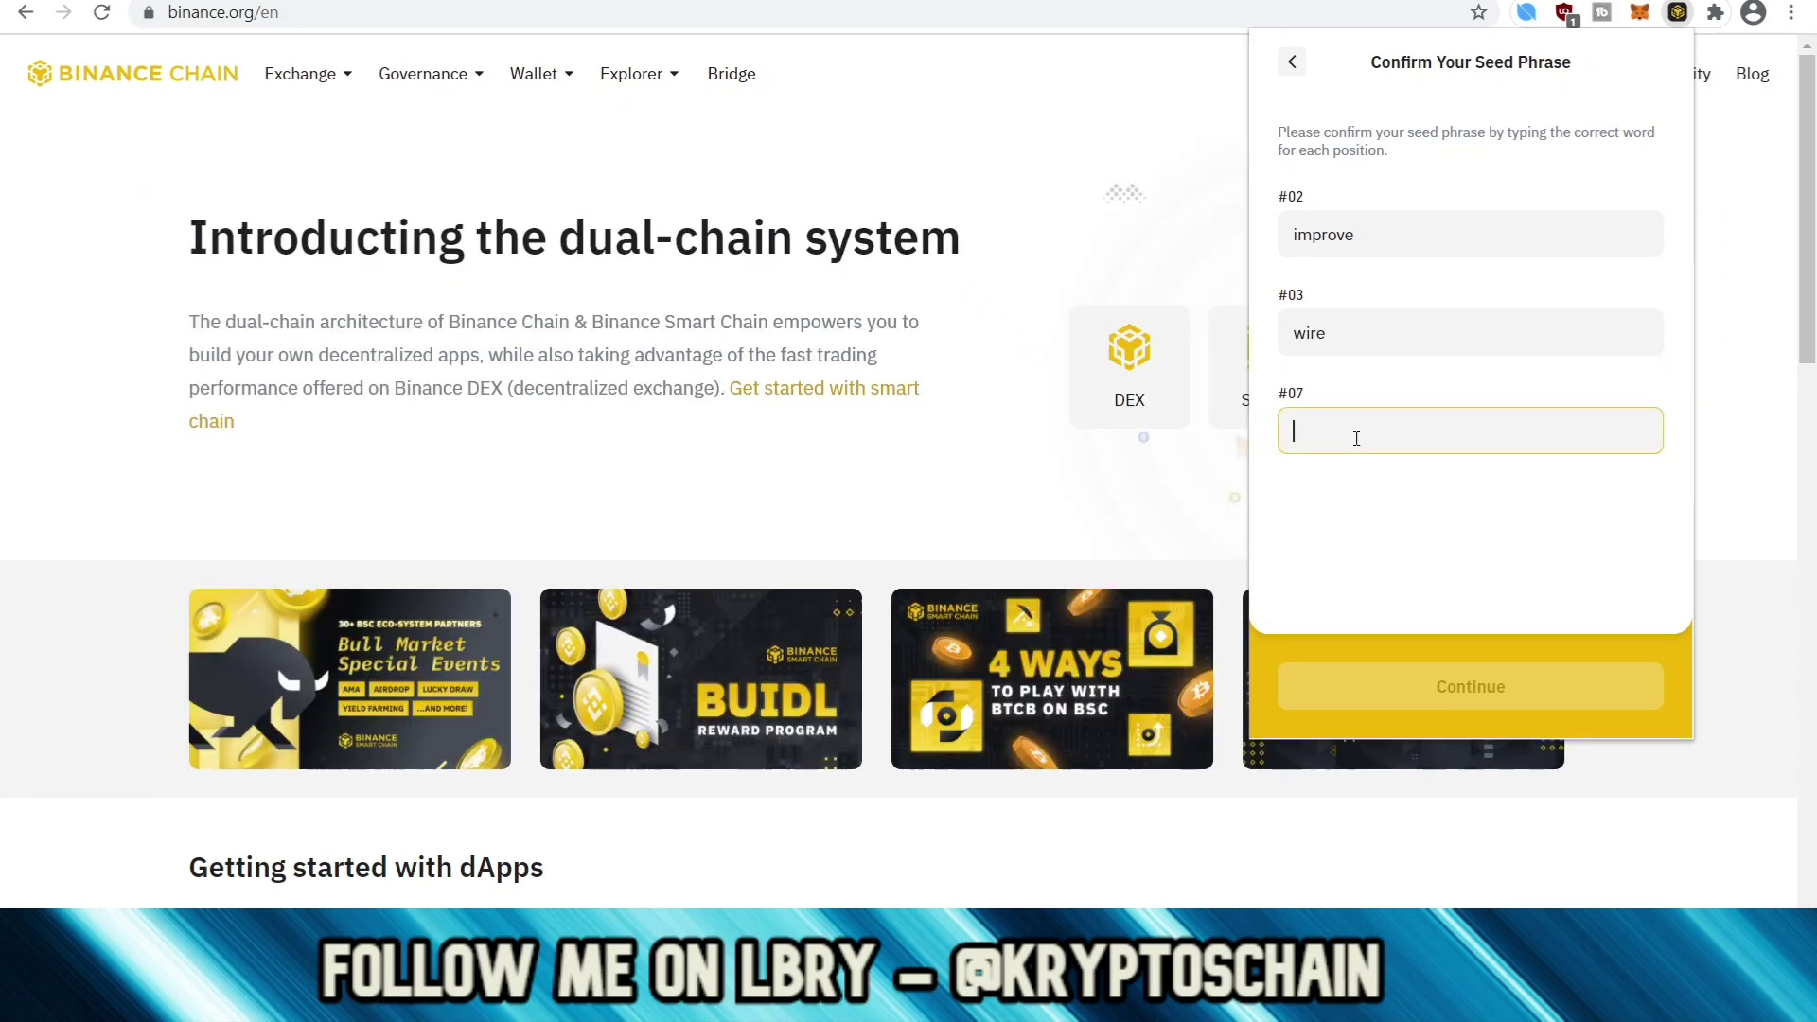
{"action": "type", "text": "rate"}
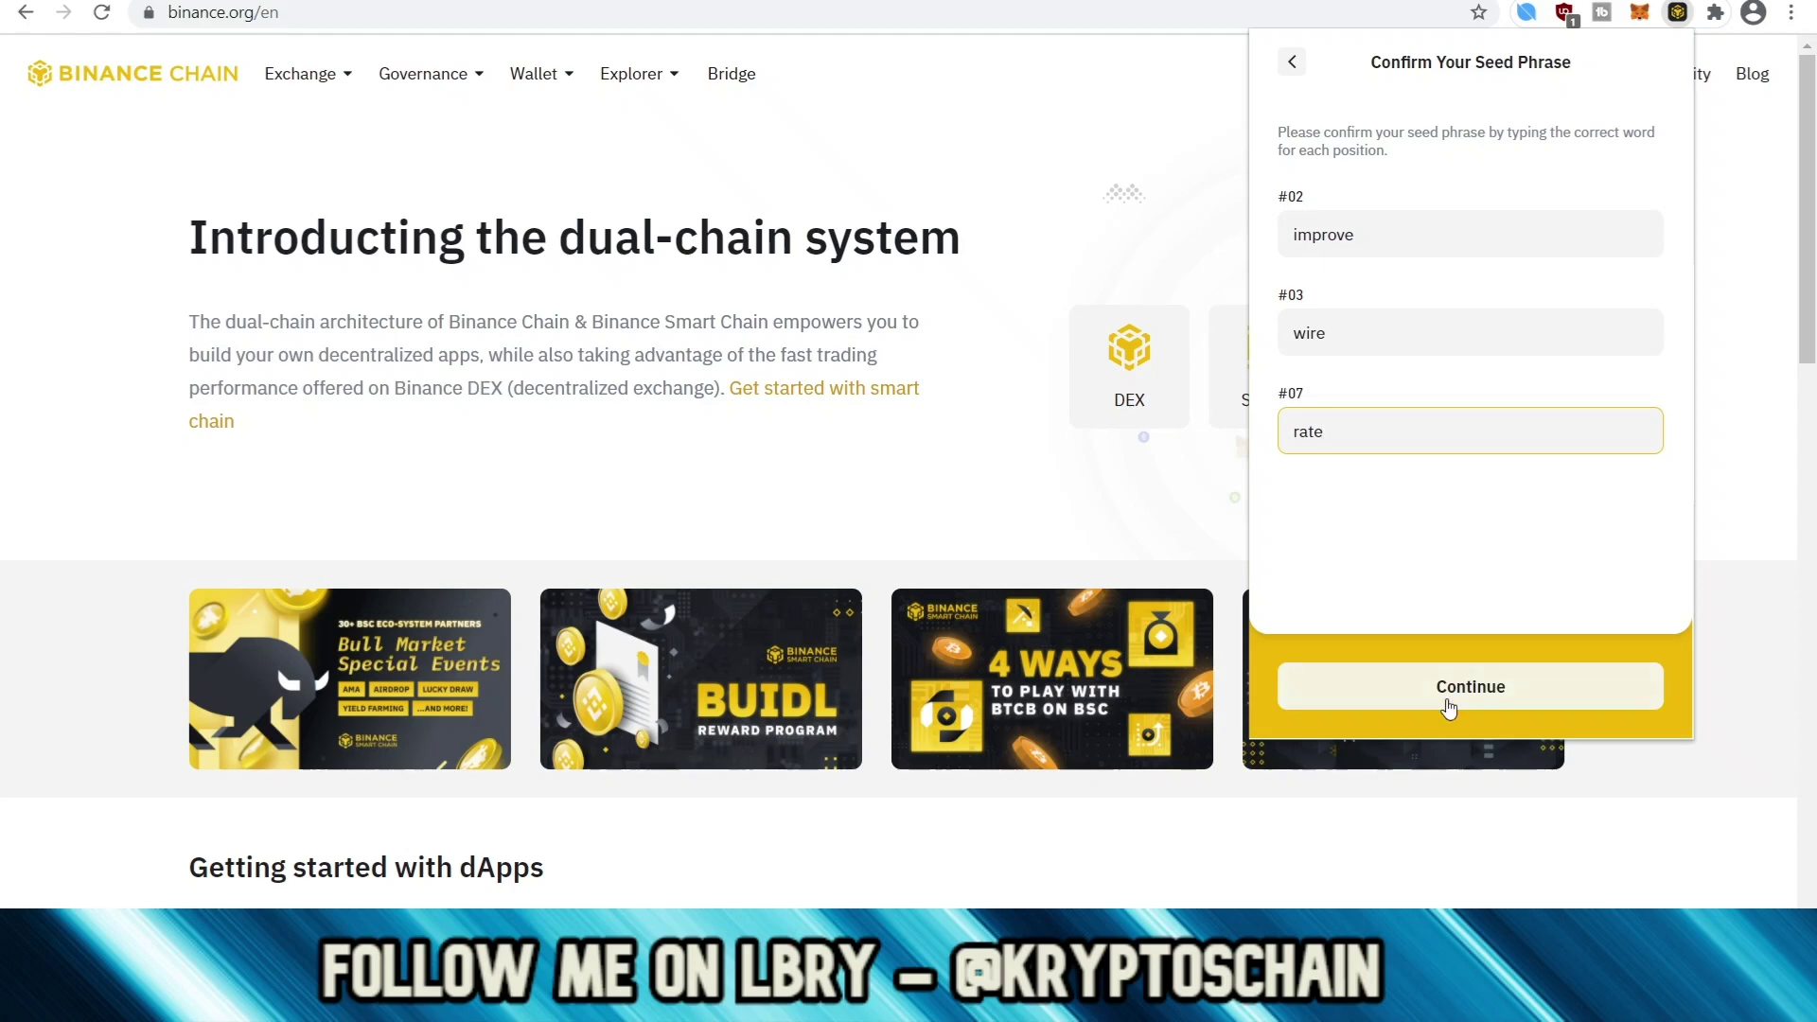
{"action": "left_click", "coordinate": [1470, 686]}
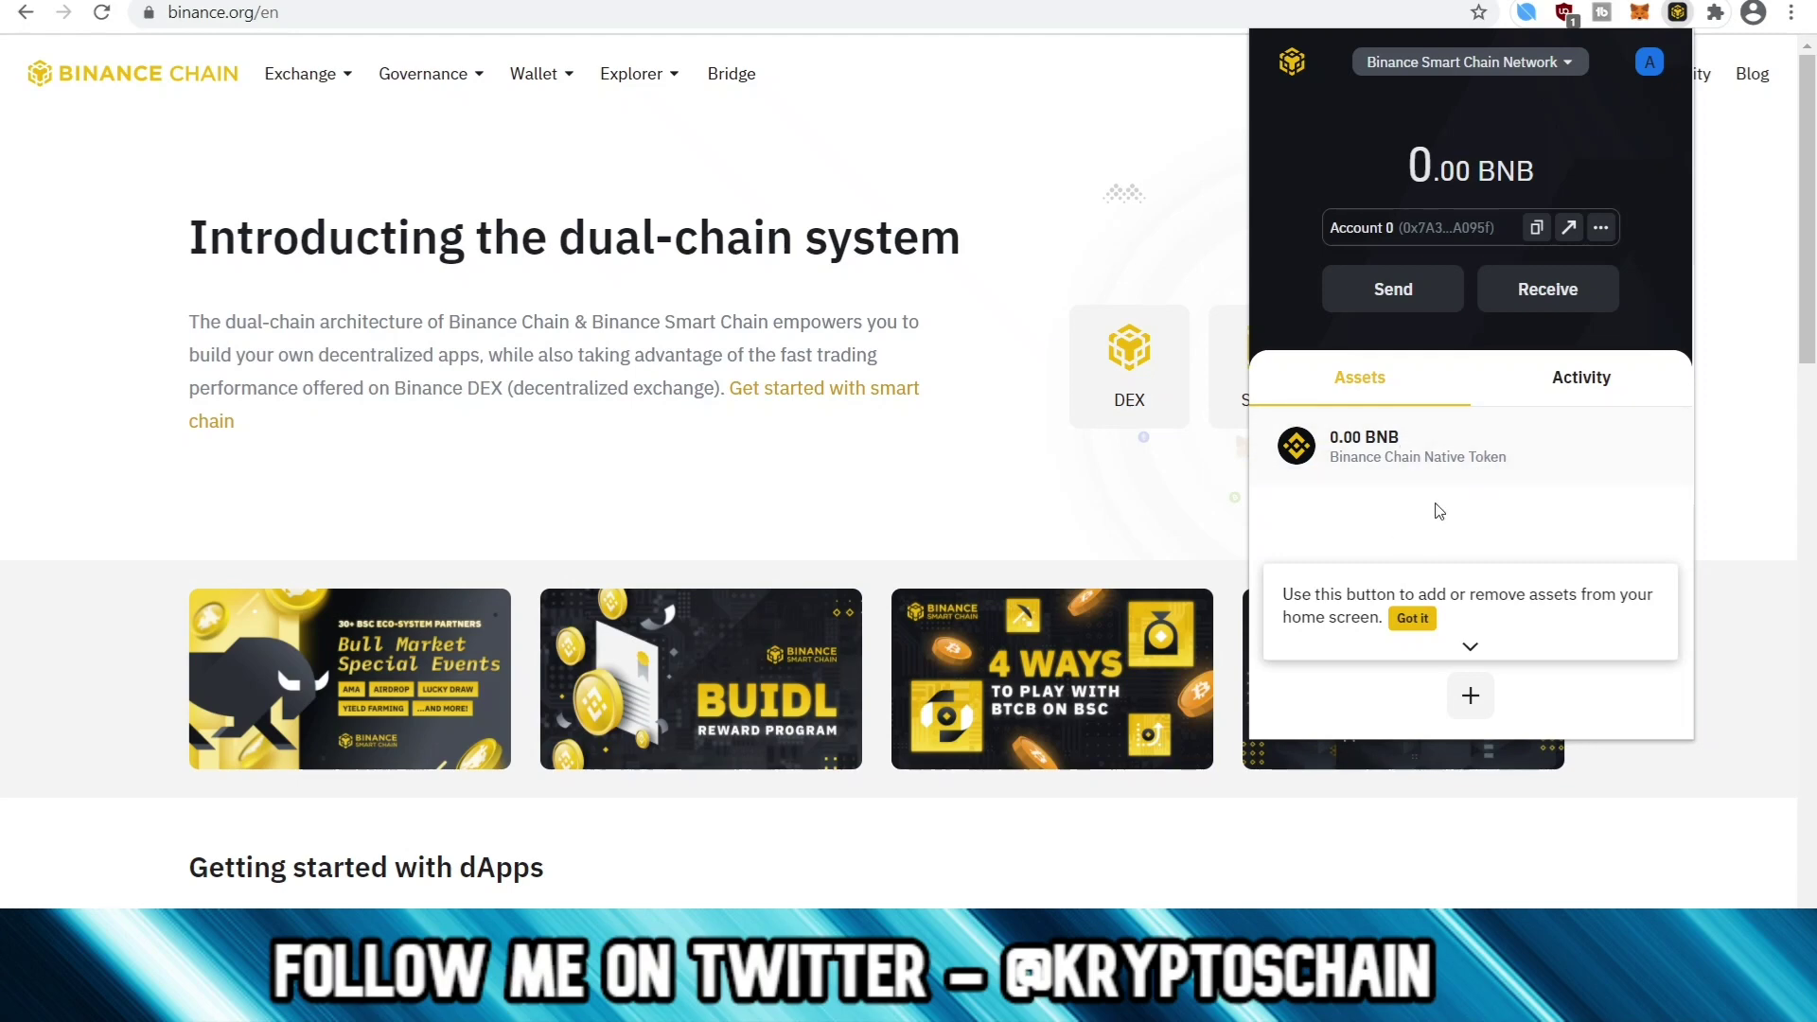
Dismiss the add-assets tip and open the Manage Assets token list.
{"action": "left_click", "coordinate": [1412, 618]}
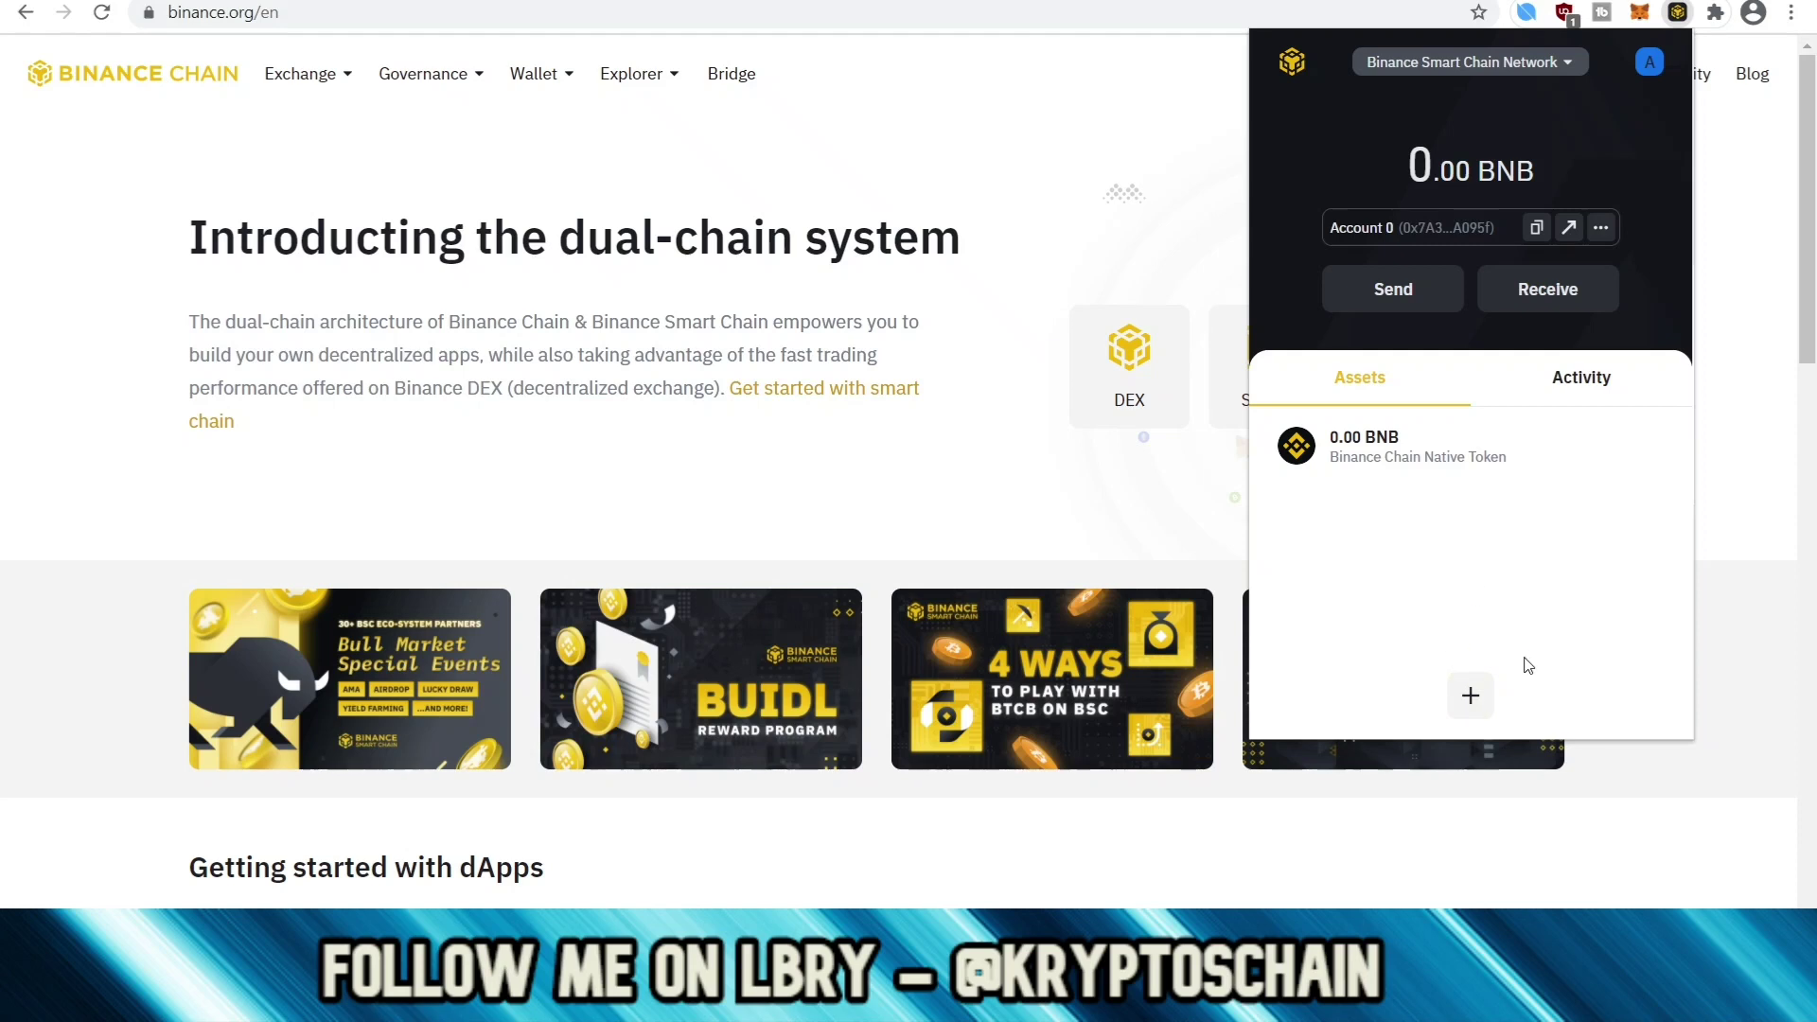
{"action": "left_click", "coordinate": [1473, 696]}
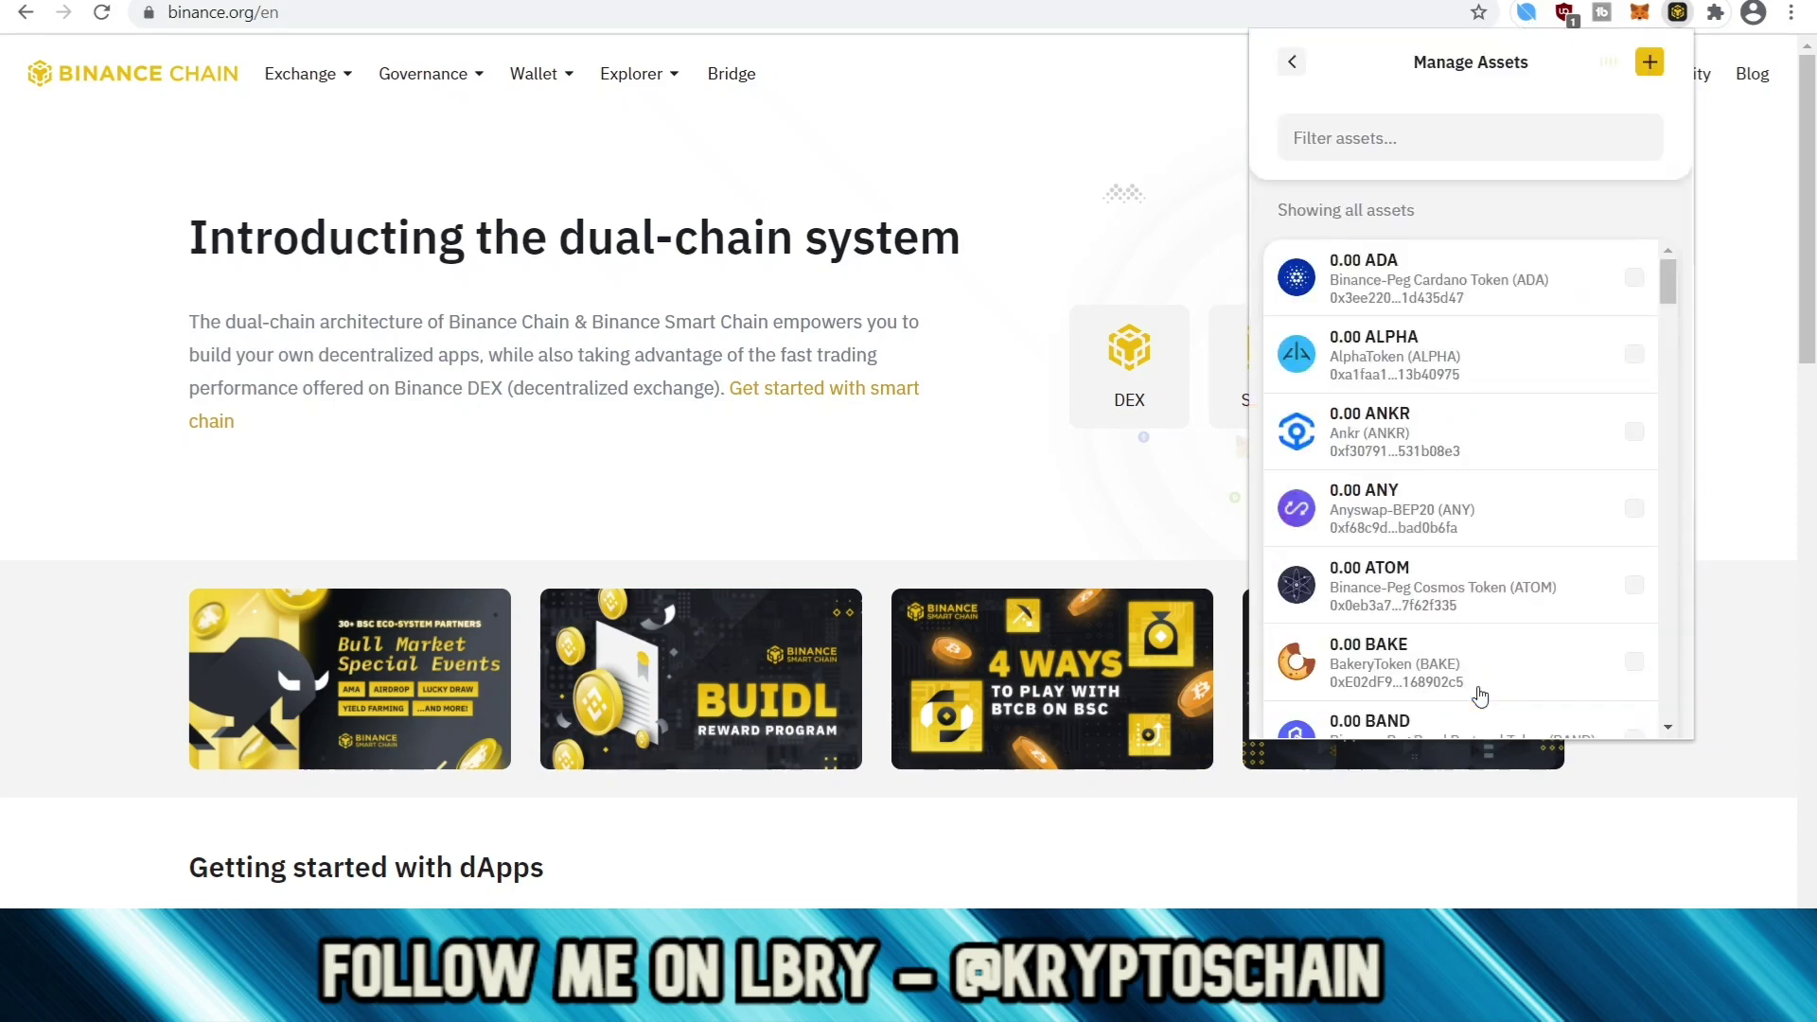
{"action": "scroll", "coordinate": [1451, 378], "scroll_direction": "down", "scroll_amount": 2}
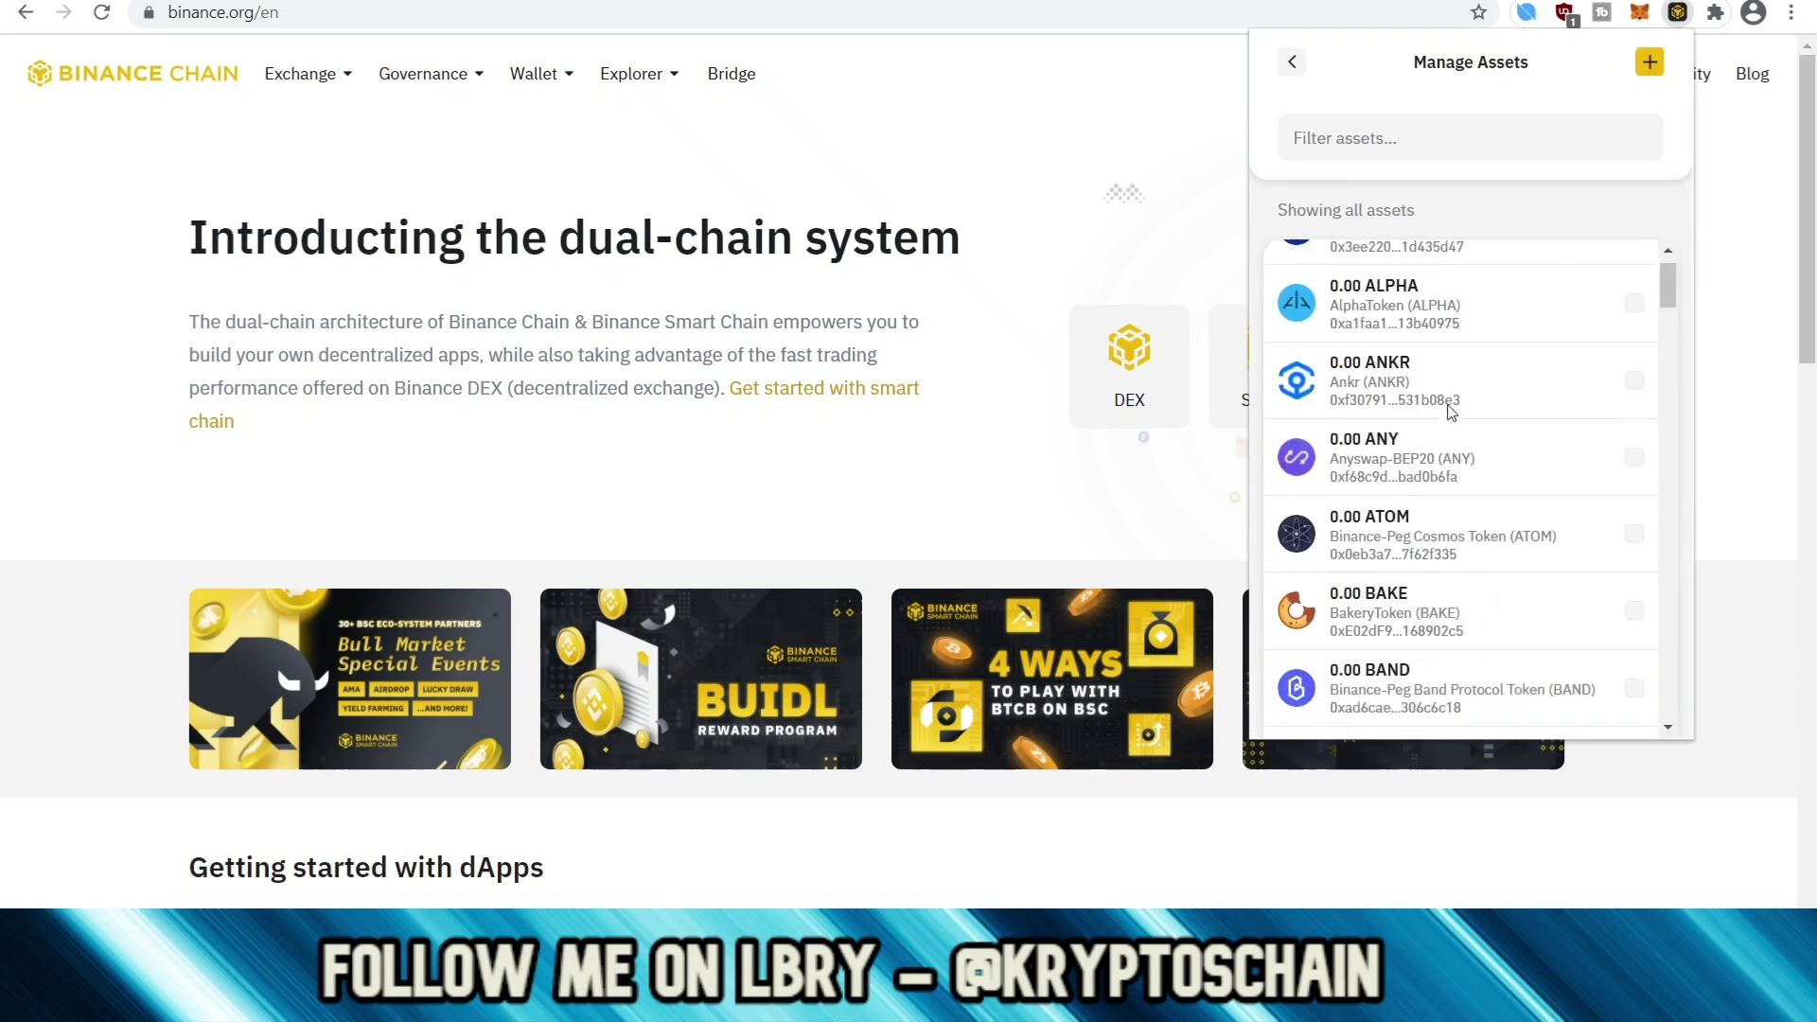
{"action": "scroll", "coordinate": [1399, 479], "scroll_direction": "down", "scroll_amount": 3}
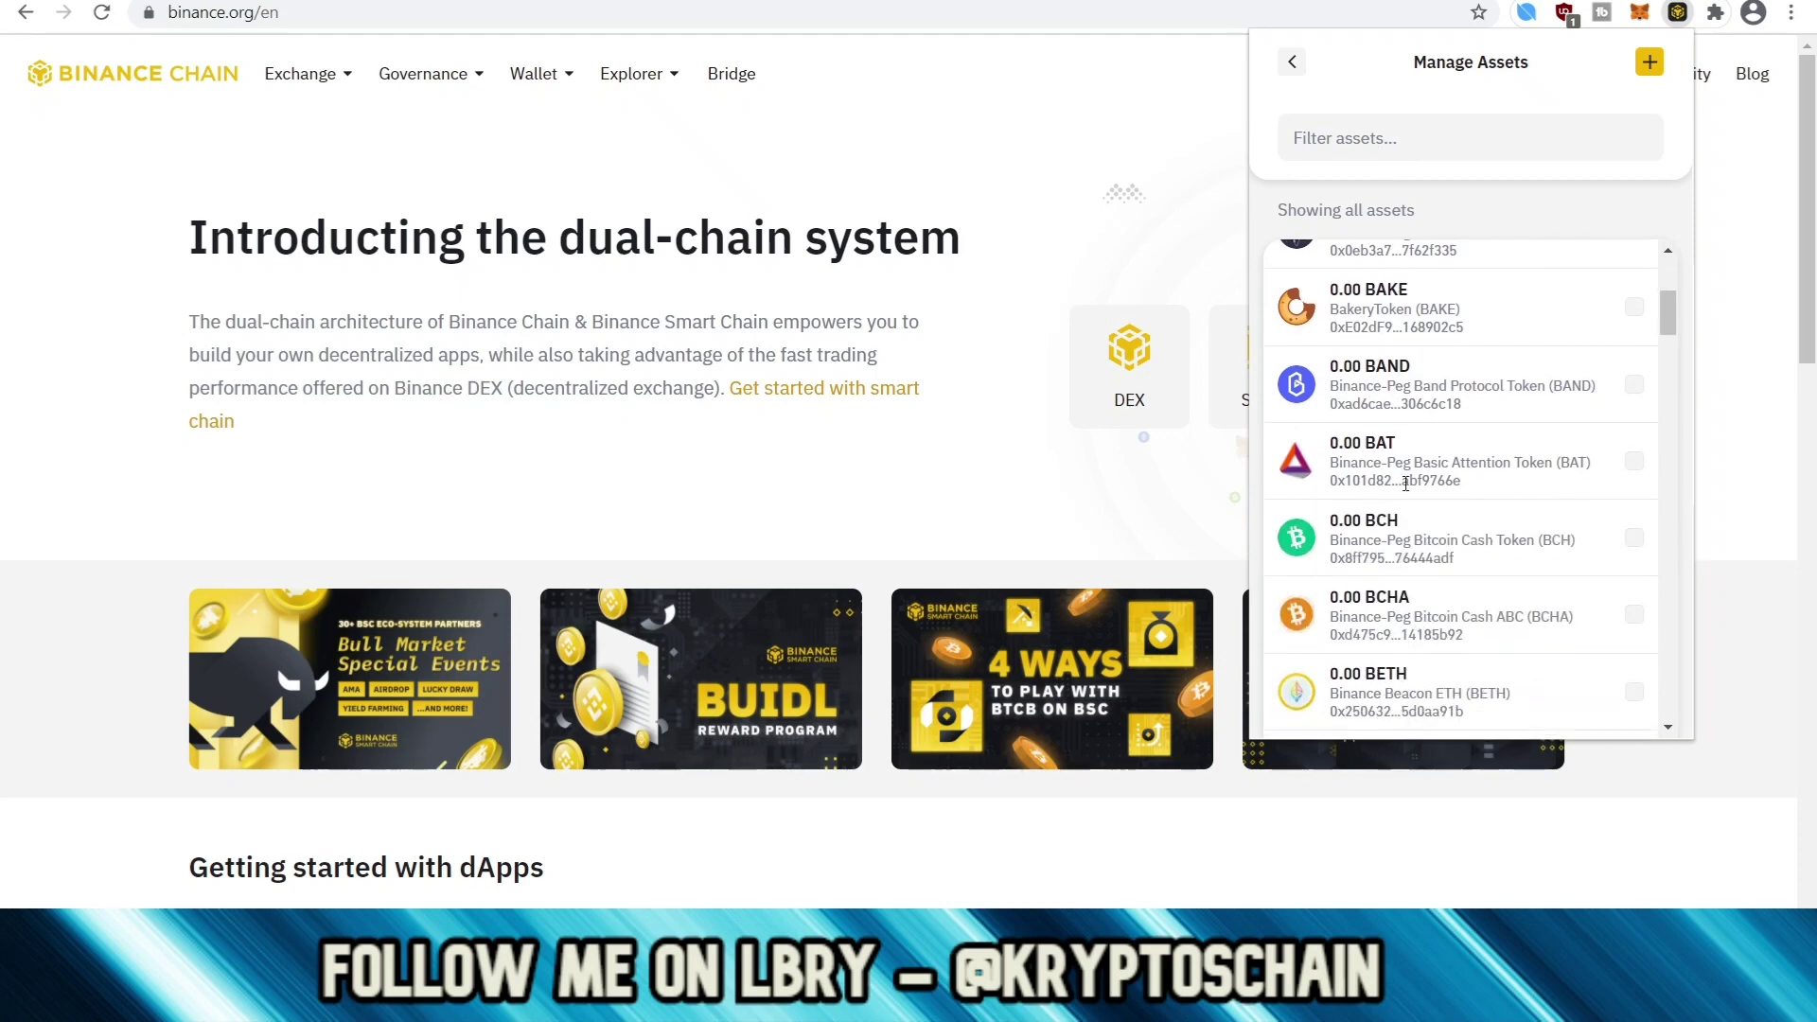
{"action": "scroll", "coordinate": [1405, 483], "scroll_direction": "down", "scroll_amount": 10}
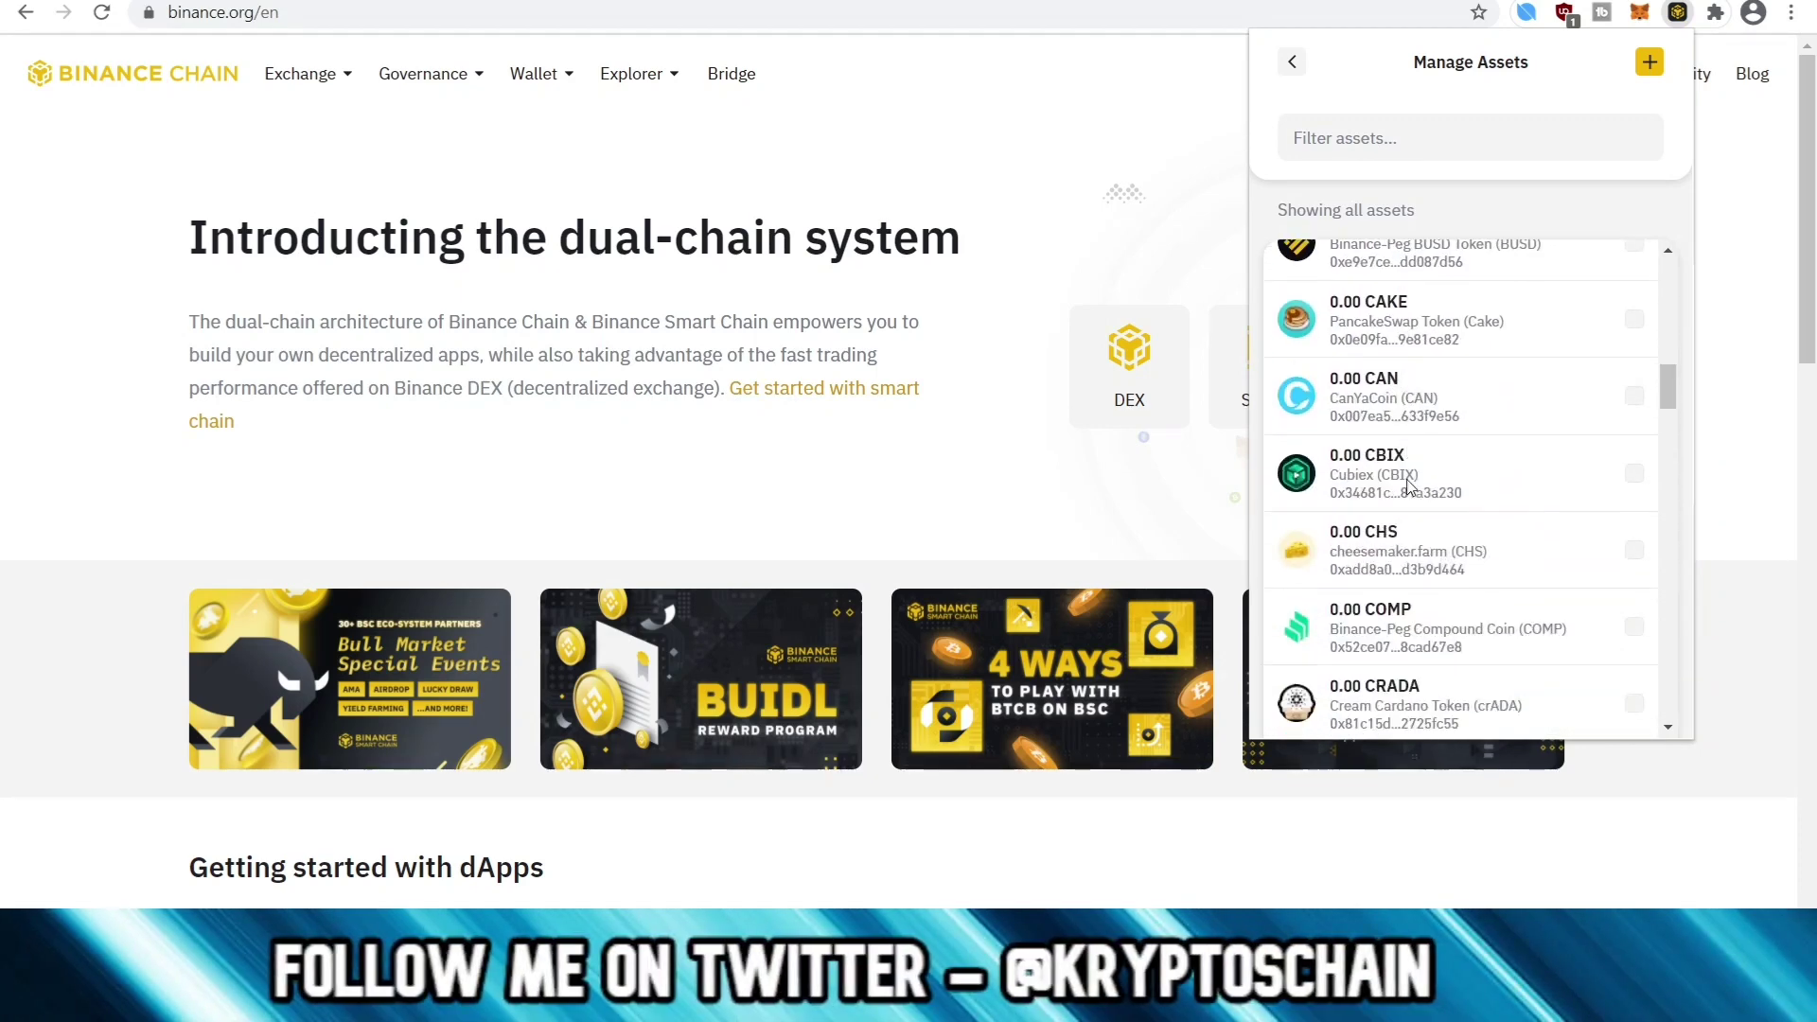
{"action": "scroll", "coordinate": [1409, 471], "scroll_direction": "down", "scroll_amount": 10}
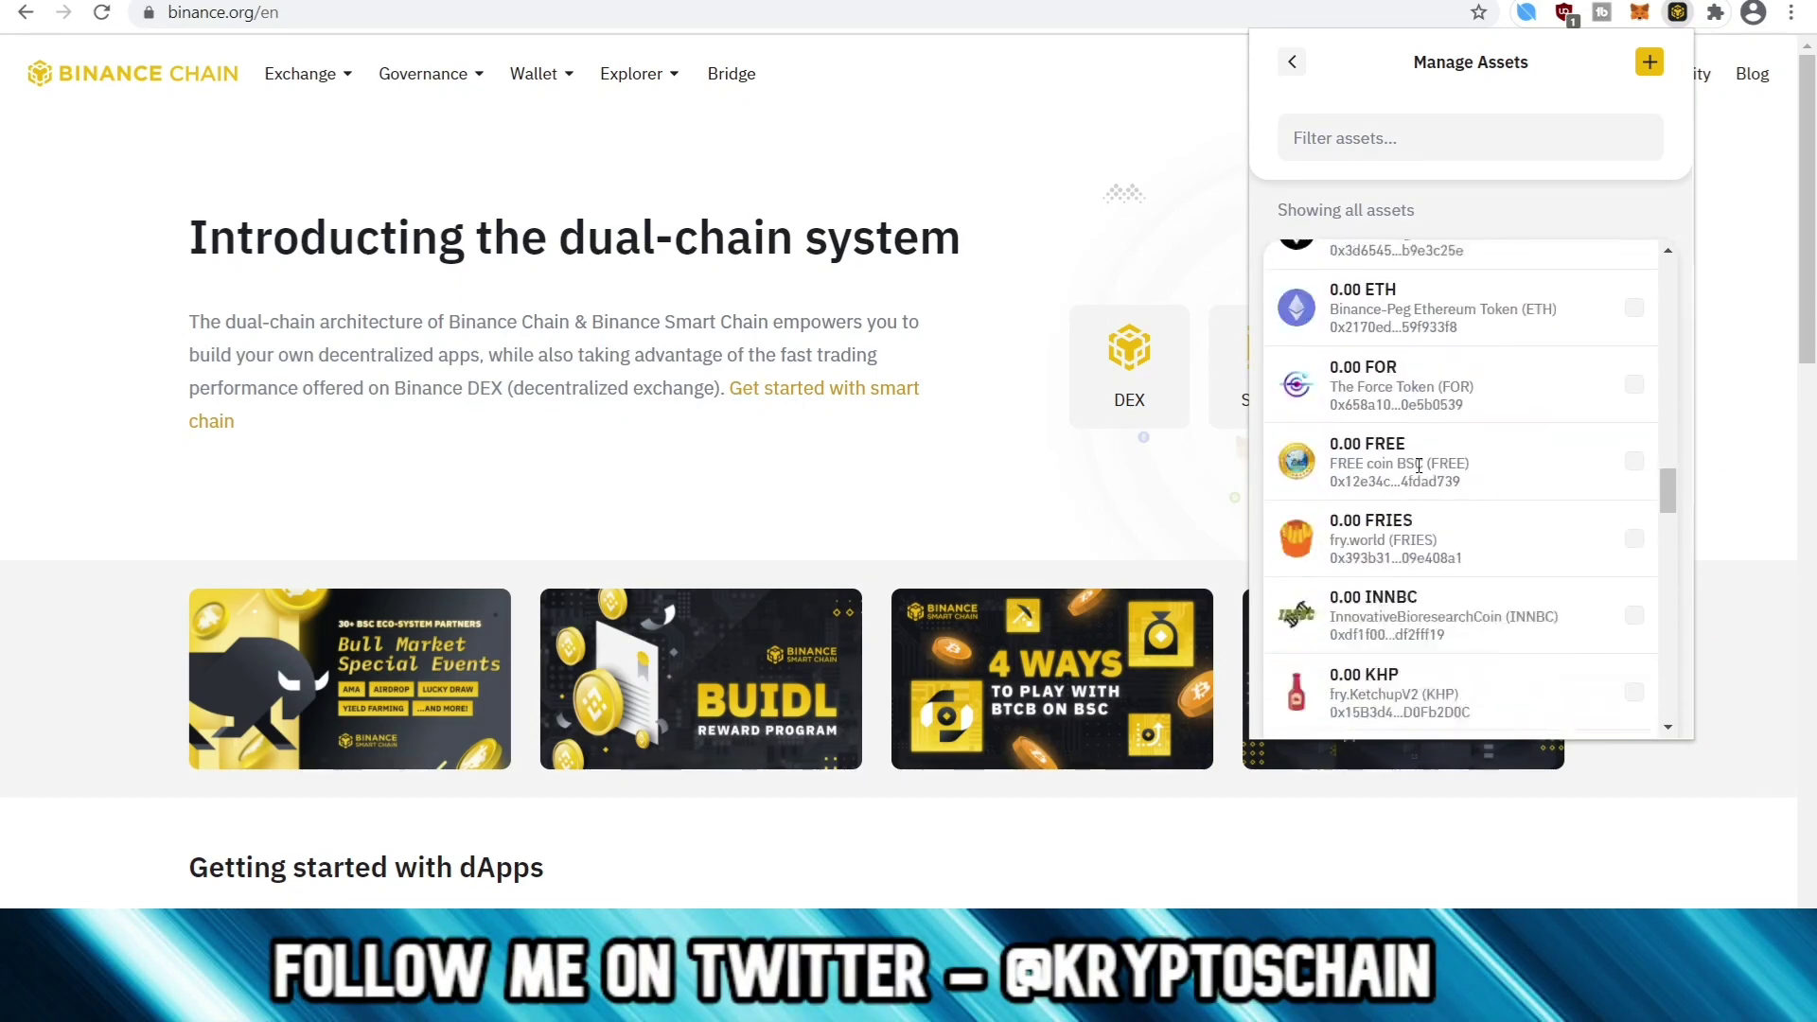
{"action": "scroll", "coordinate": [1419, 465], "scroll_direction": "down", "scroll_amount": 4}
{"action": "scroll", "coordinate": [1456, 480], "scroll_direction": "up", "scroll_amount": 4}
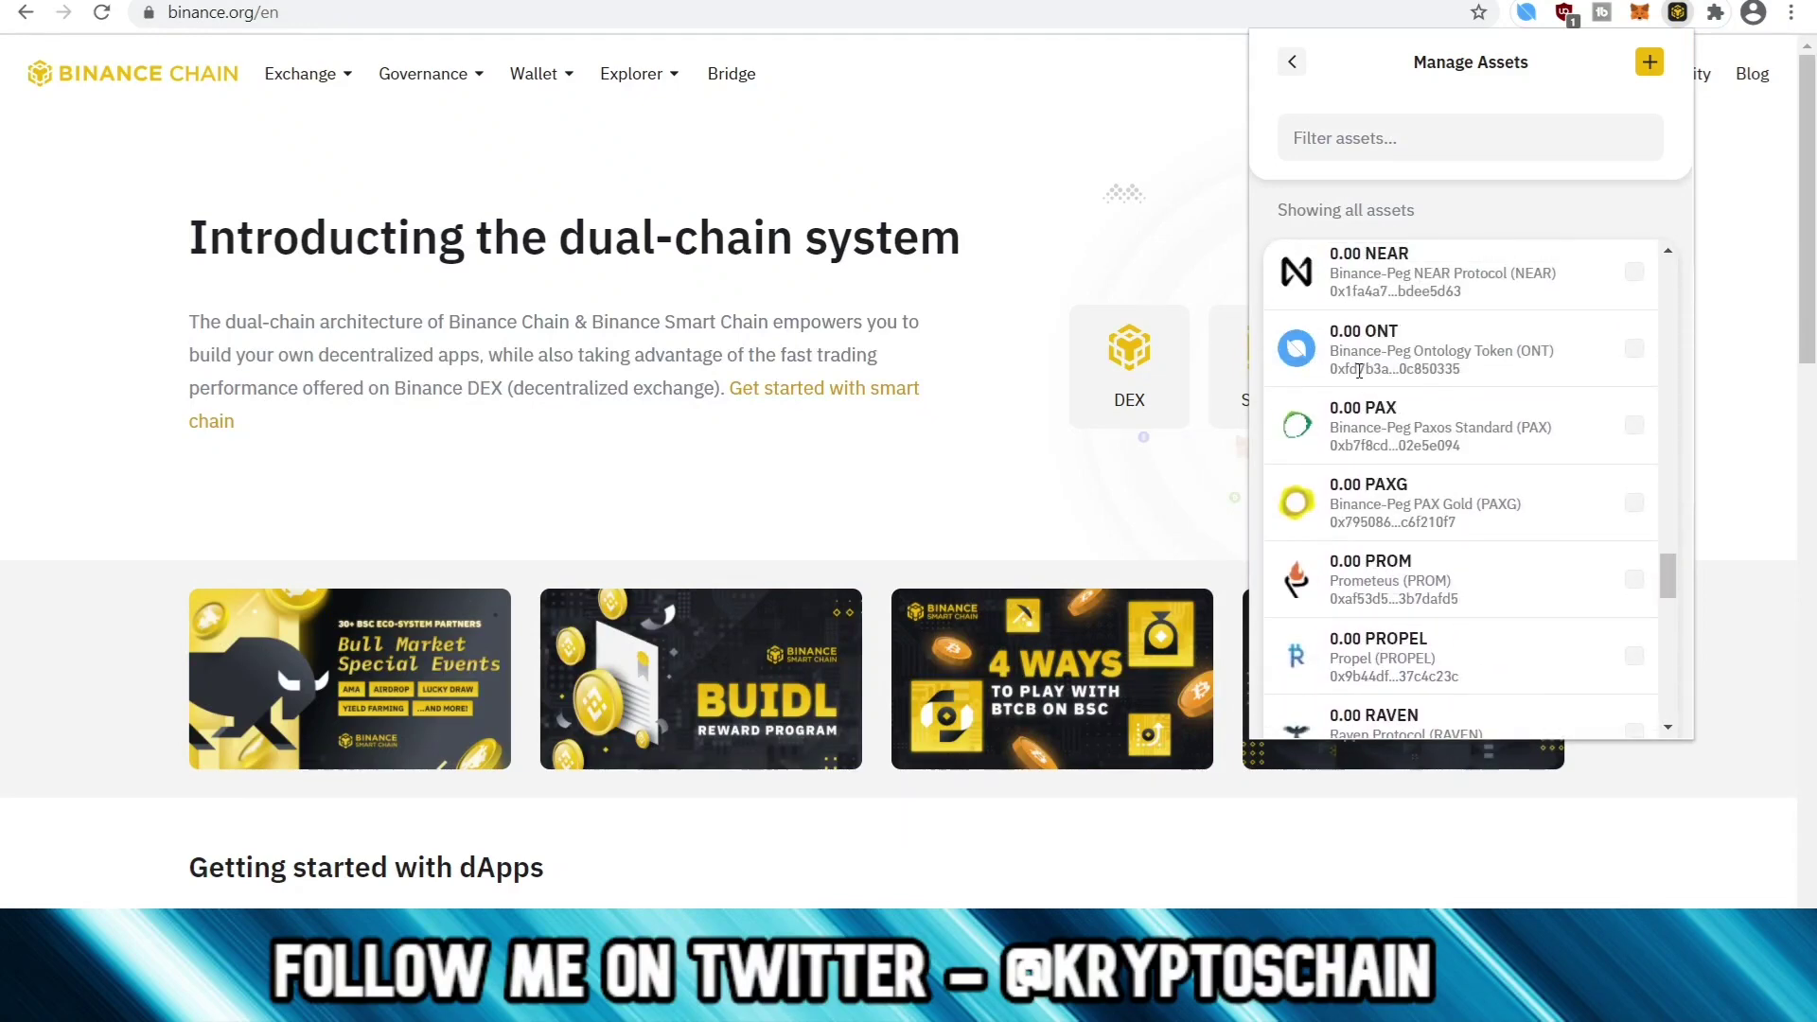
{"action": "scroll", "coordinate": [1360, 432], "scroll_direction": "down", "scroll_amount": 7}
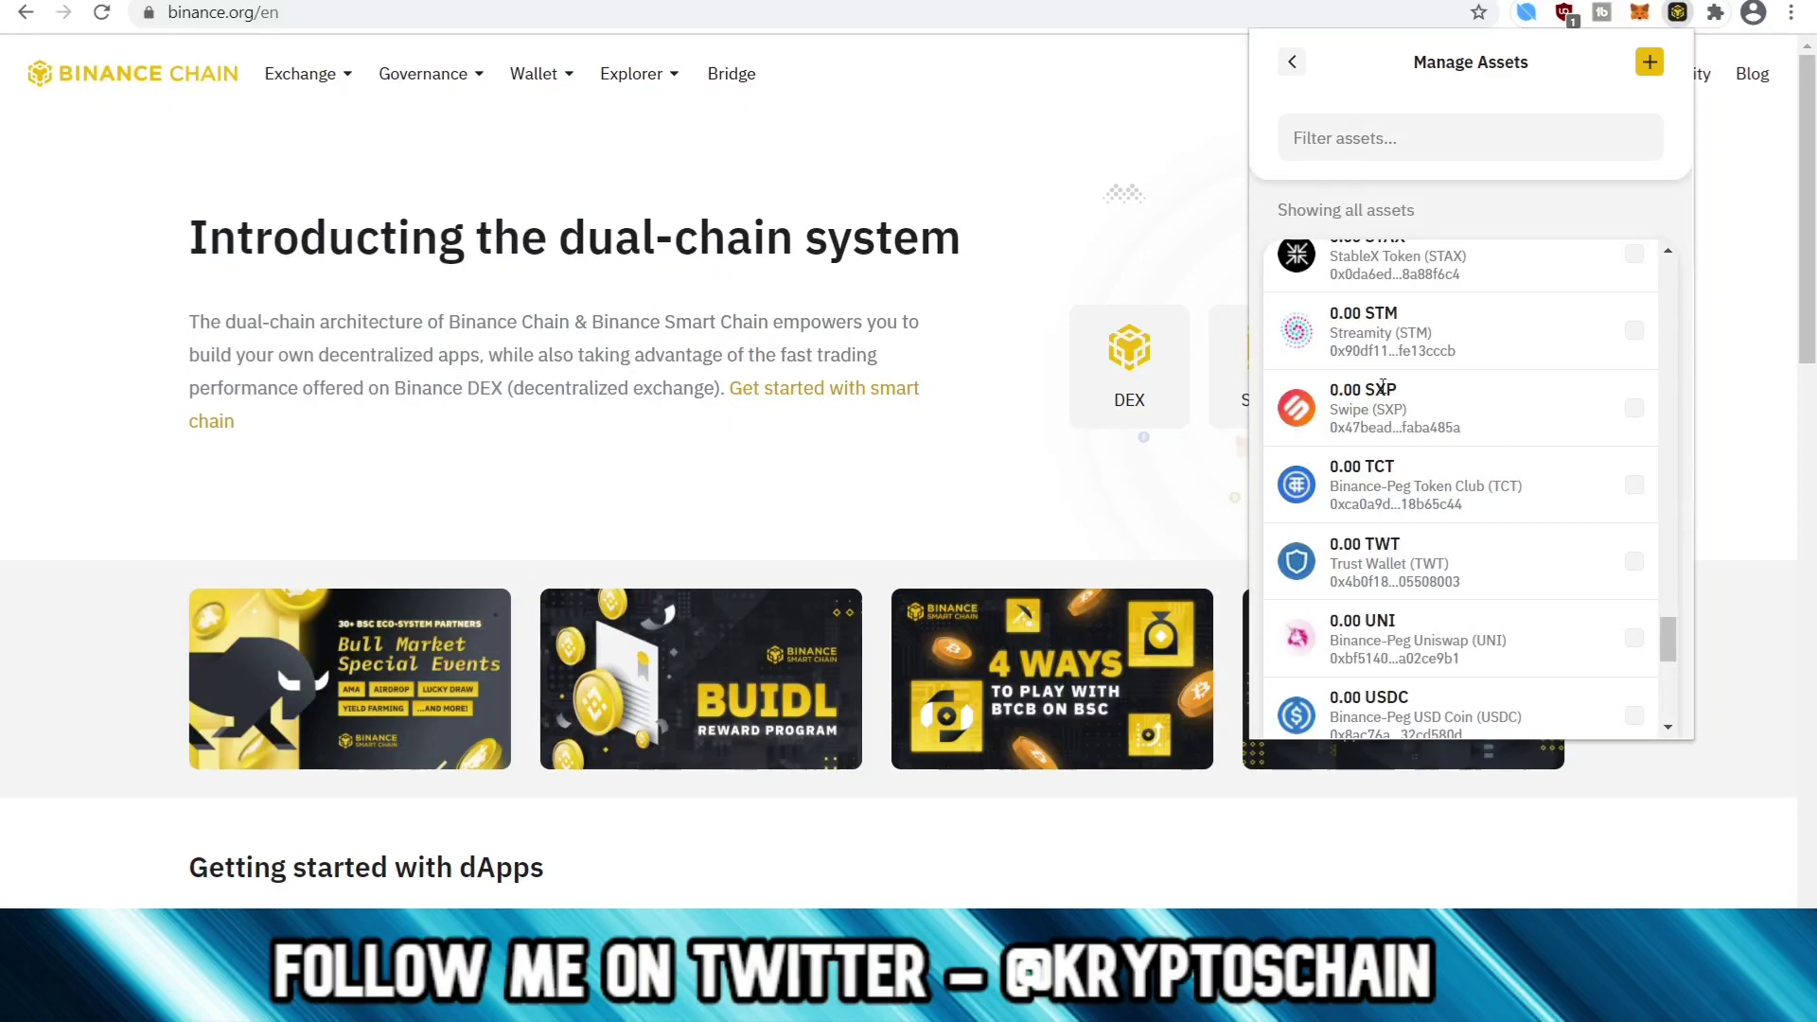
{"action": "scroll", "coordinate": [1377, 426], "scroll_direction": "up", "scroll_amount": 12}
{"action": "scroll", "coordinate": [1392, 417], "scroll_direction": "up", "scroll_amount": 10}
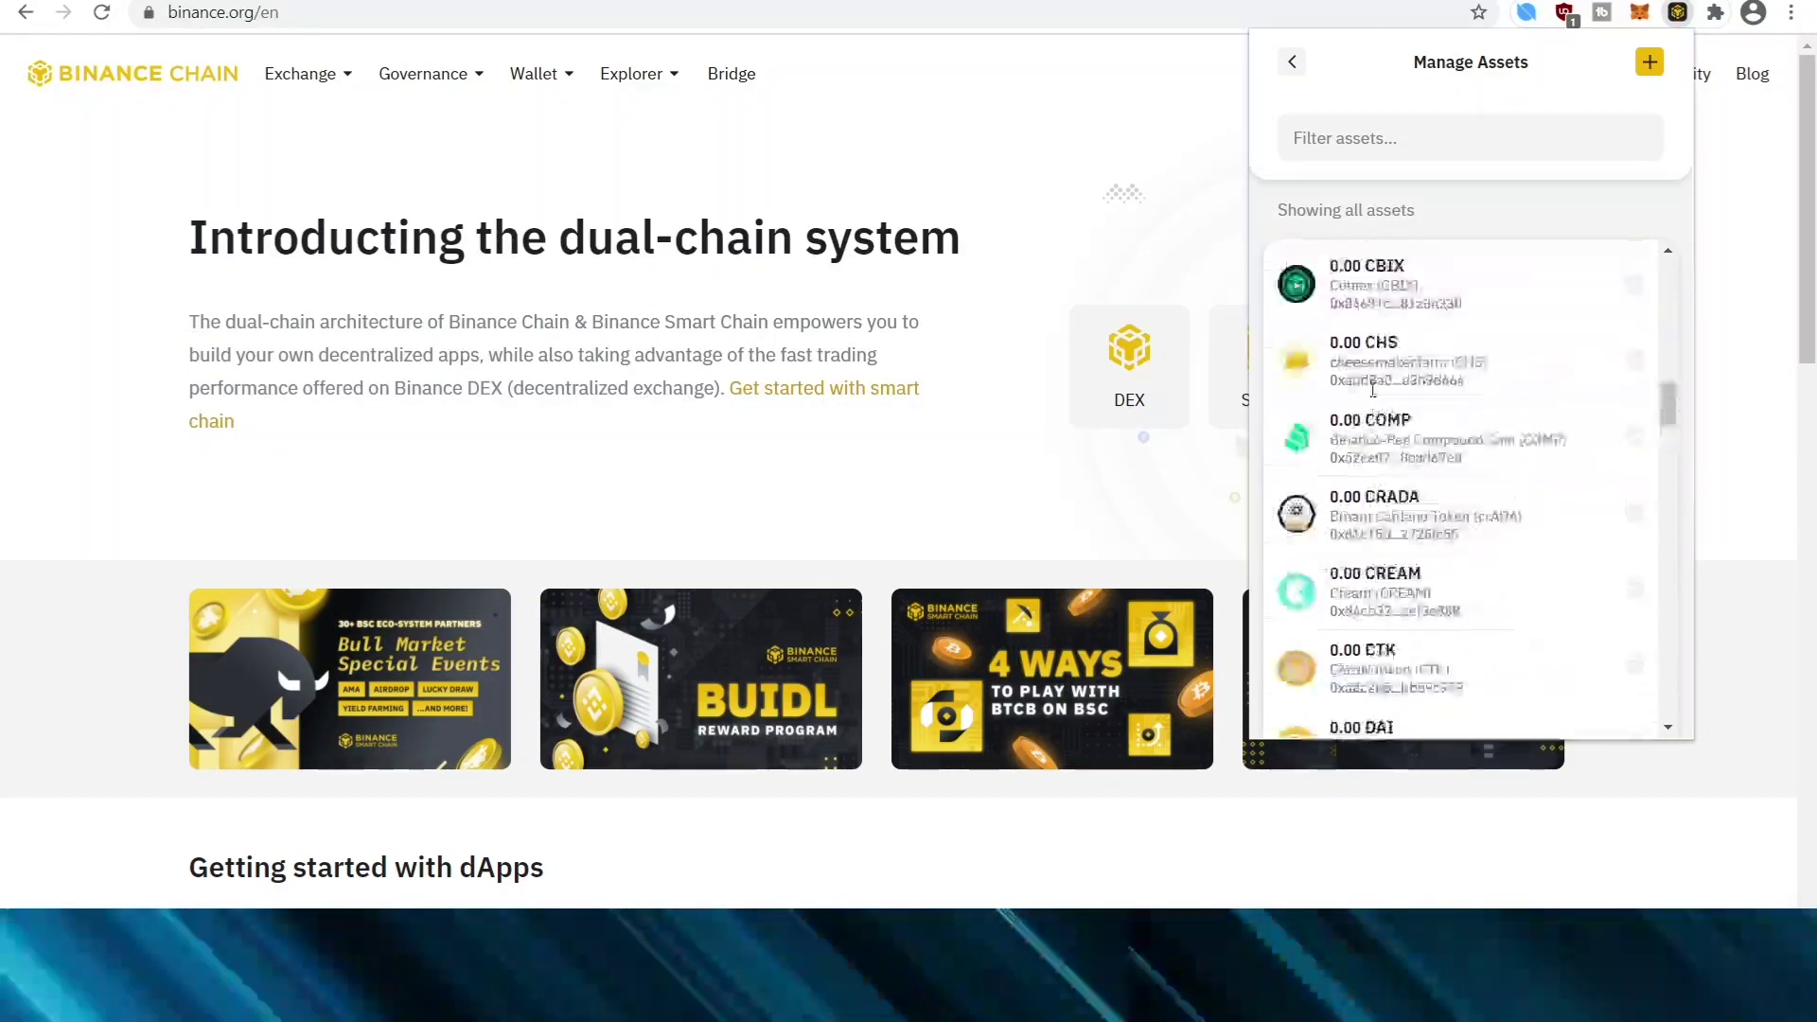
Copy the wallet address from the wallet home and paste it into Notepad.
{"action": "left_click", "coordinate": [1292, 63]}
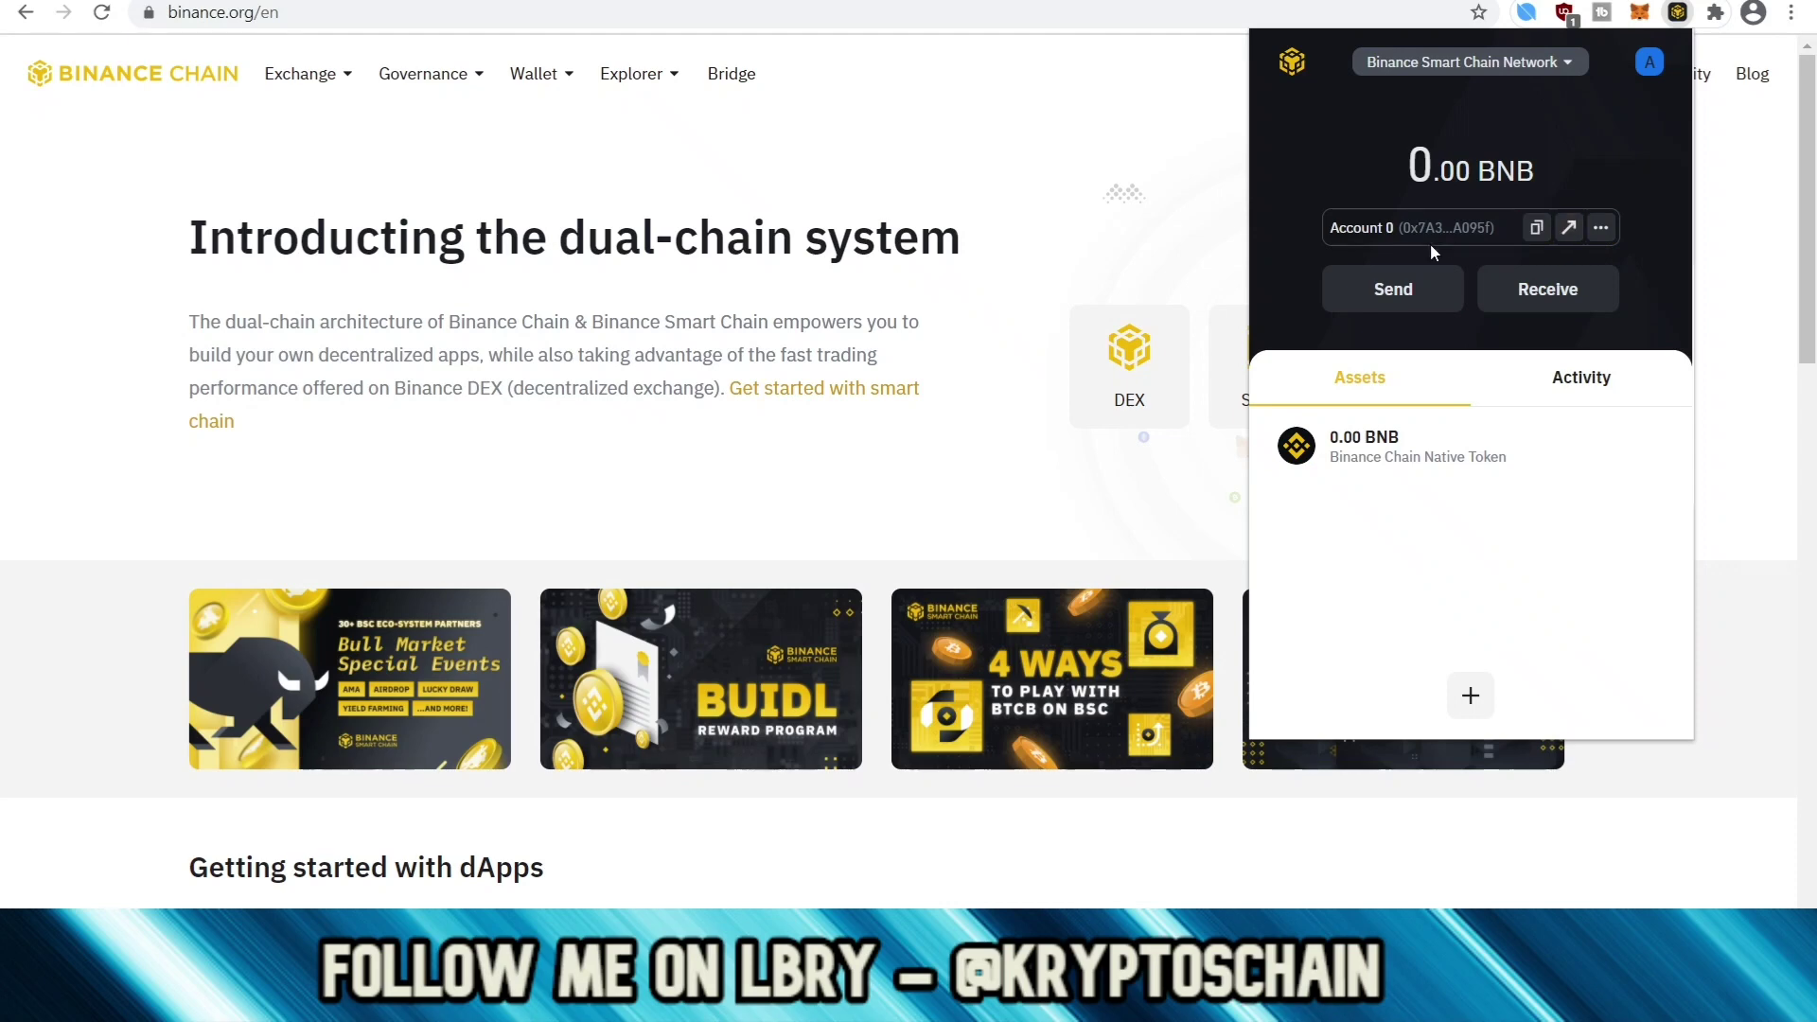
{"action": "left_click", "coordinate": [1537, 228]}
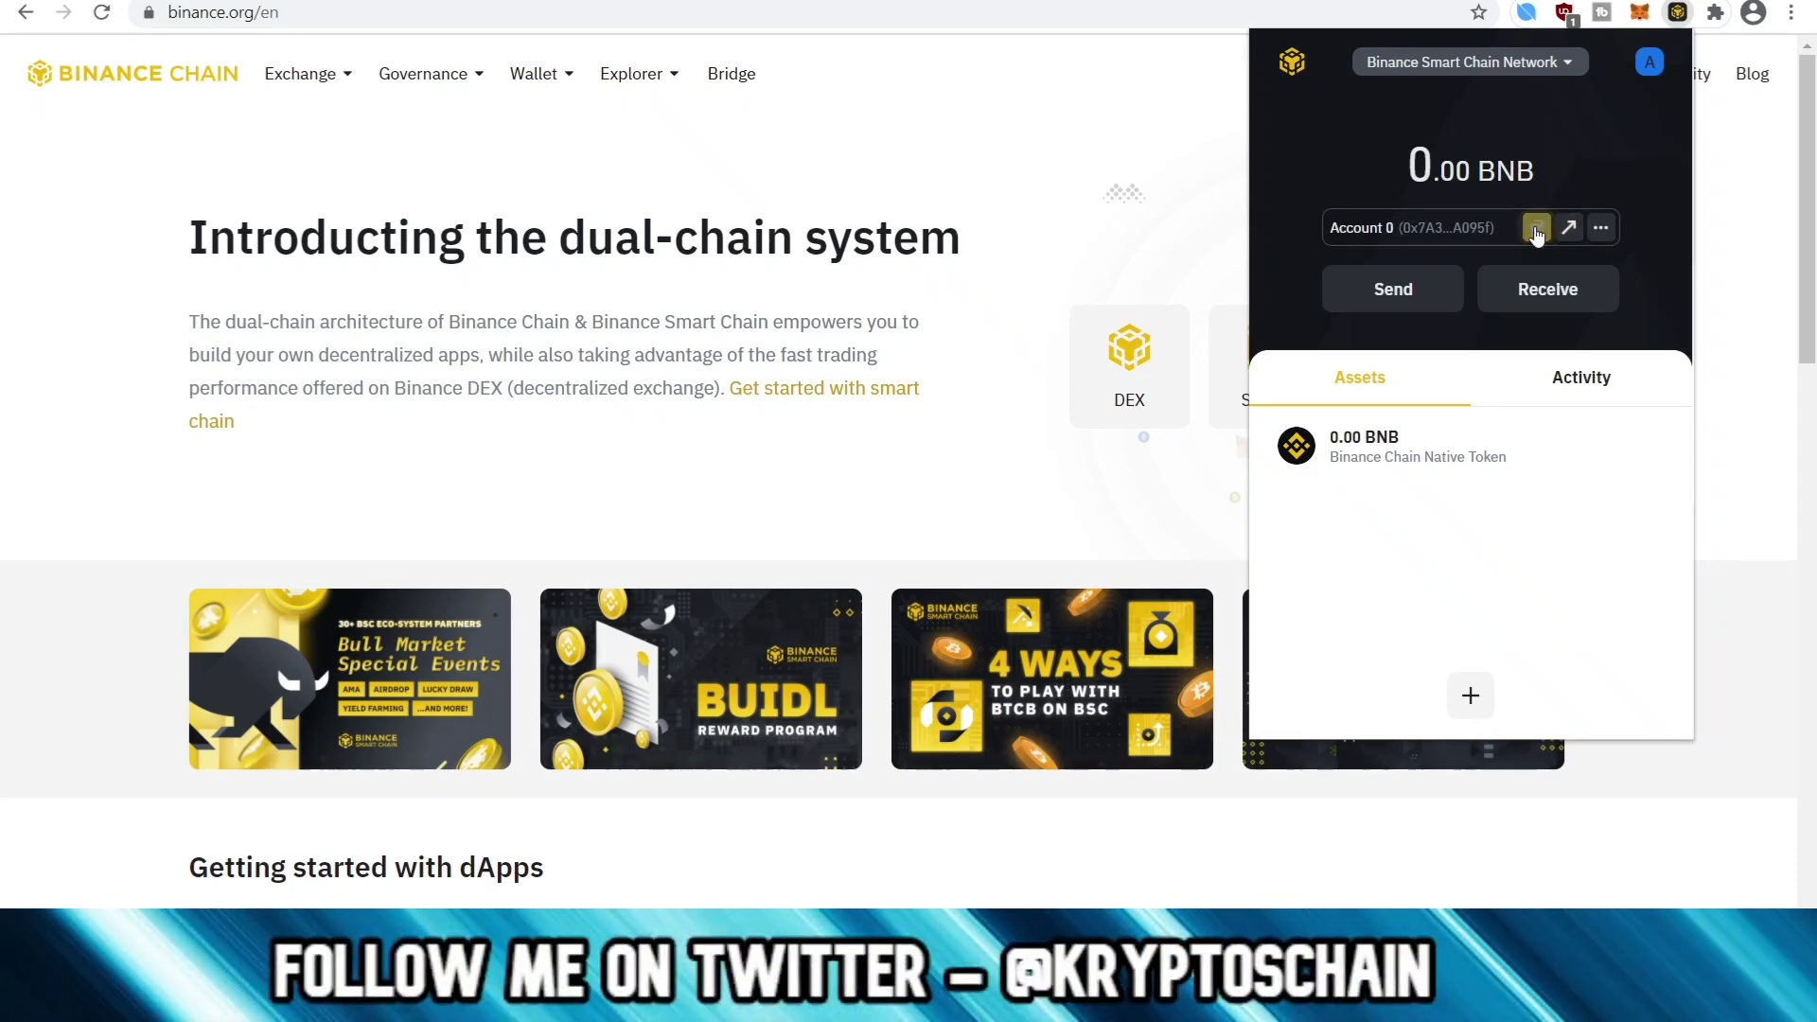
{"action": "key", "text": "alt+Tab"}
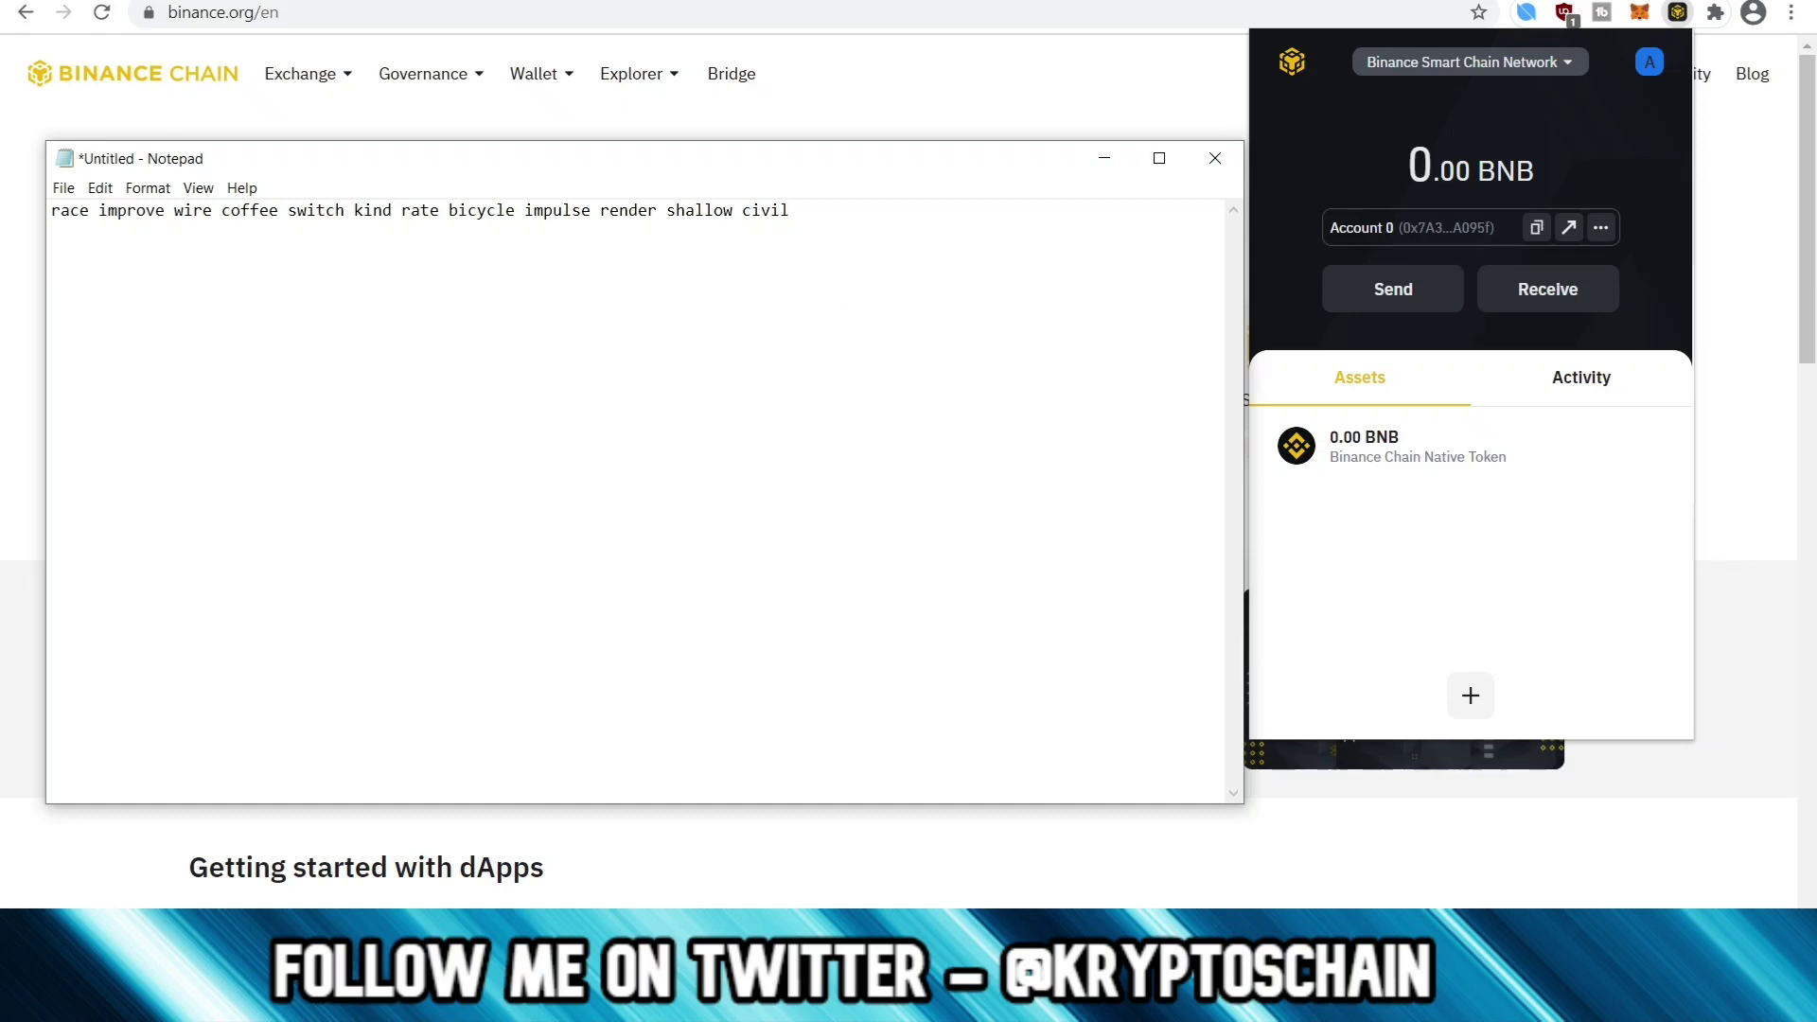
Check the pasted address line in Notepad, then minimize Notepad to reveal binance.org.
{"action": "left_click_drag", "start_coordinate": [457, 270], "coordinate": [74, 281]}
{"action": "left_click", "coordinate": [446, 281]}
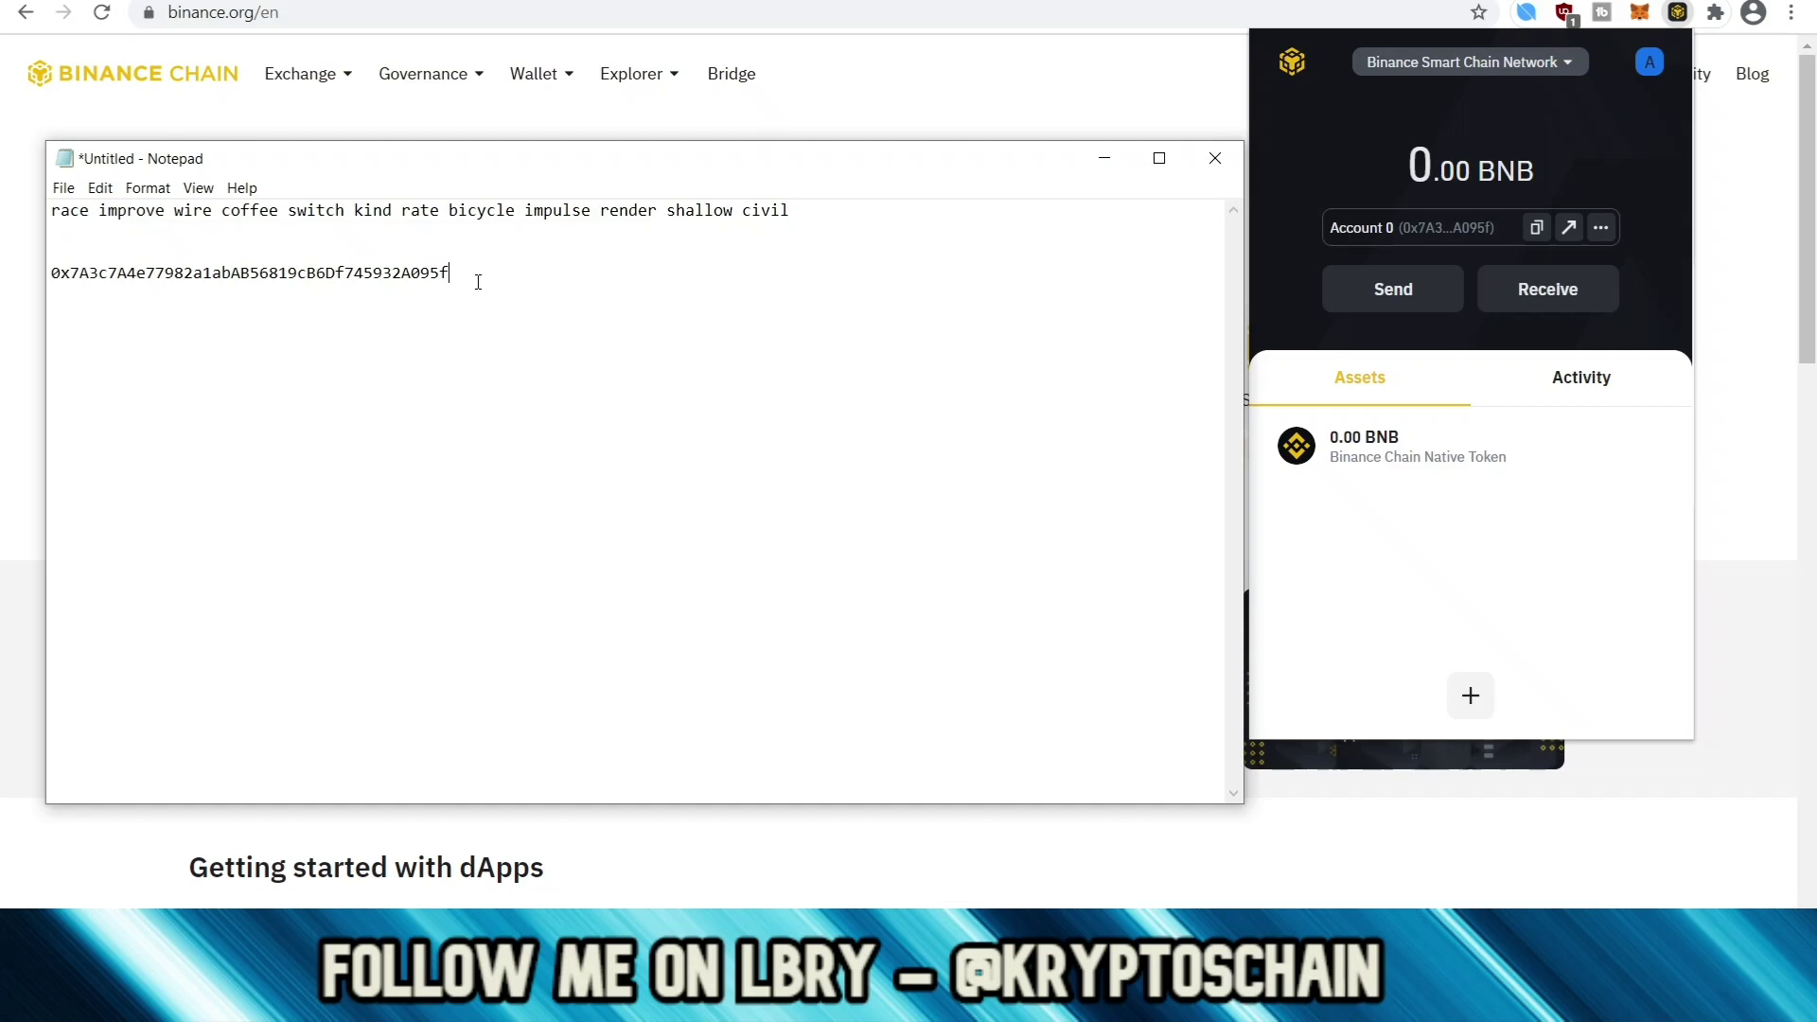
{"action": "left_click_drag", "start_coordinate": [458, 275], "coordinate": [52, 274]}
{"action": "left_click", "coordinate": [542, 276]}
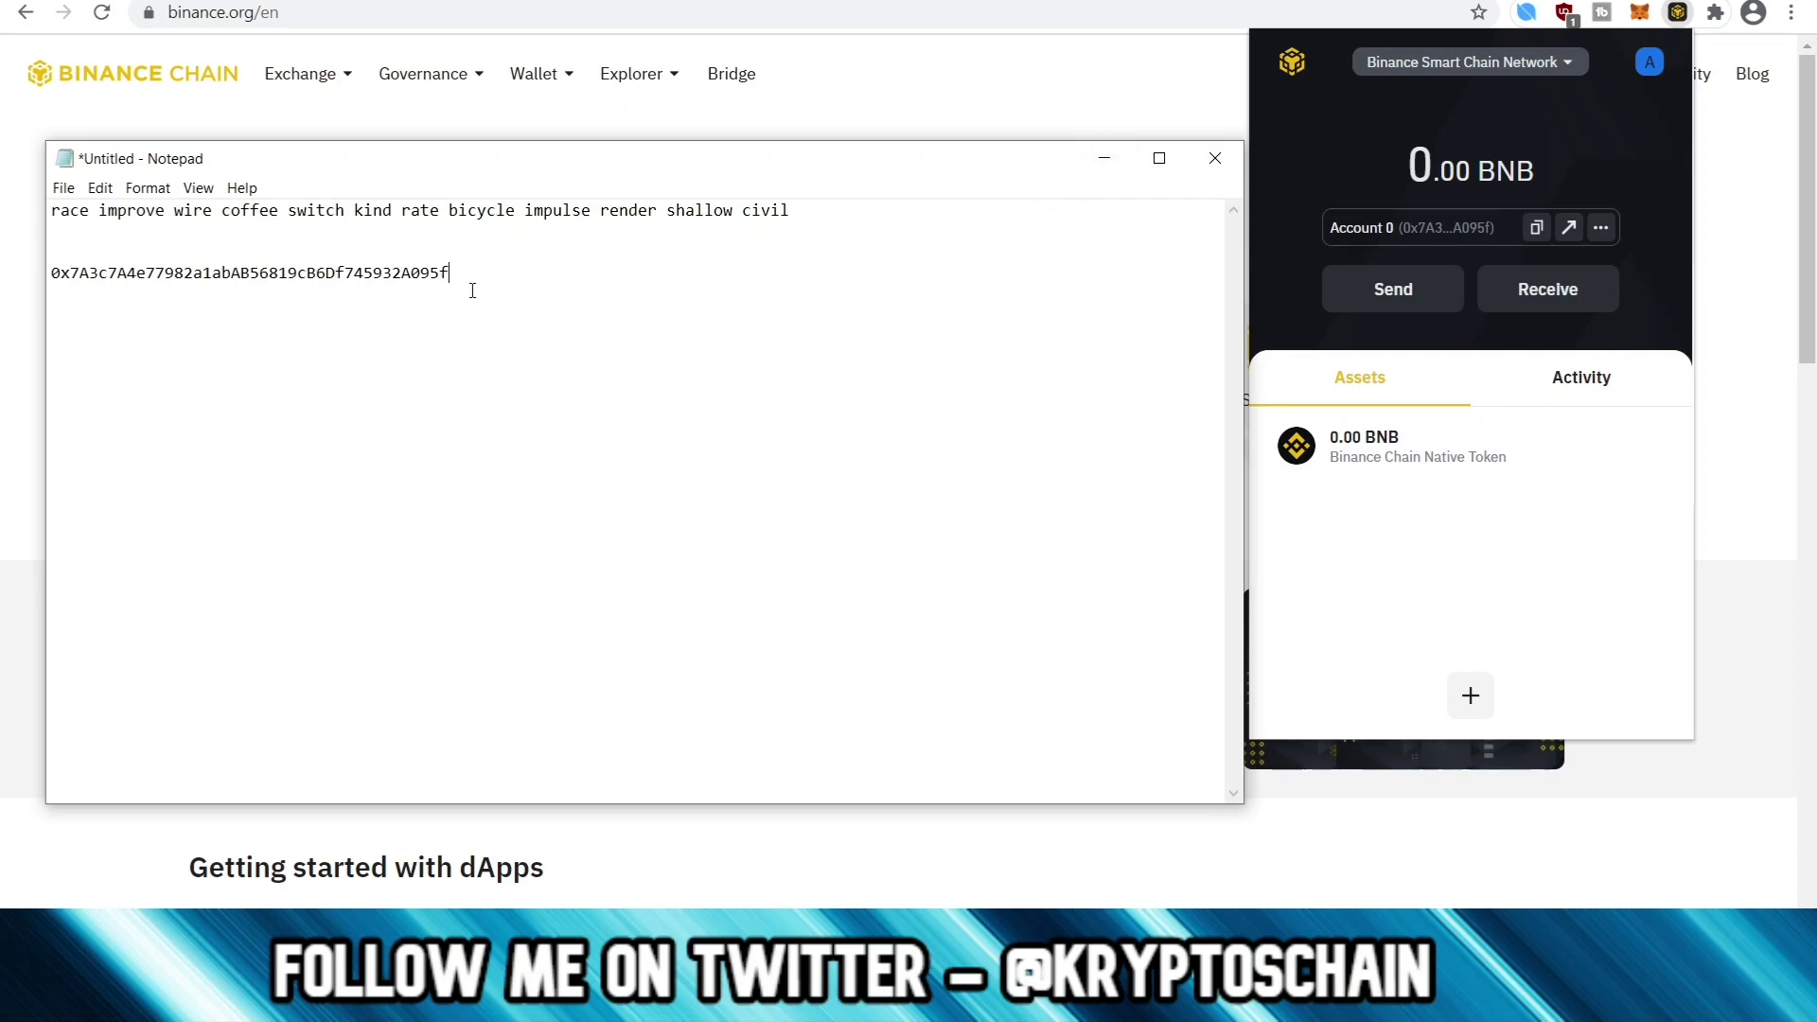
{"action": "left_click_drag", "start_coordinate": [452, 275], "coordinate": [49, 280]}
{"action": "left_click", "coordinate": [500, 291]}
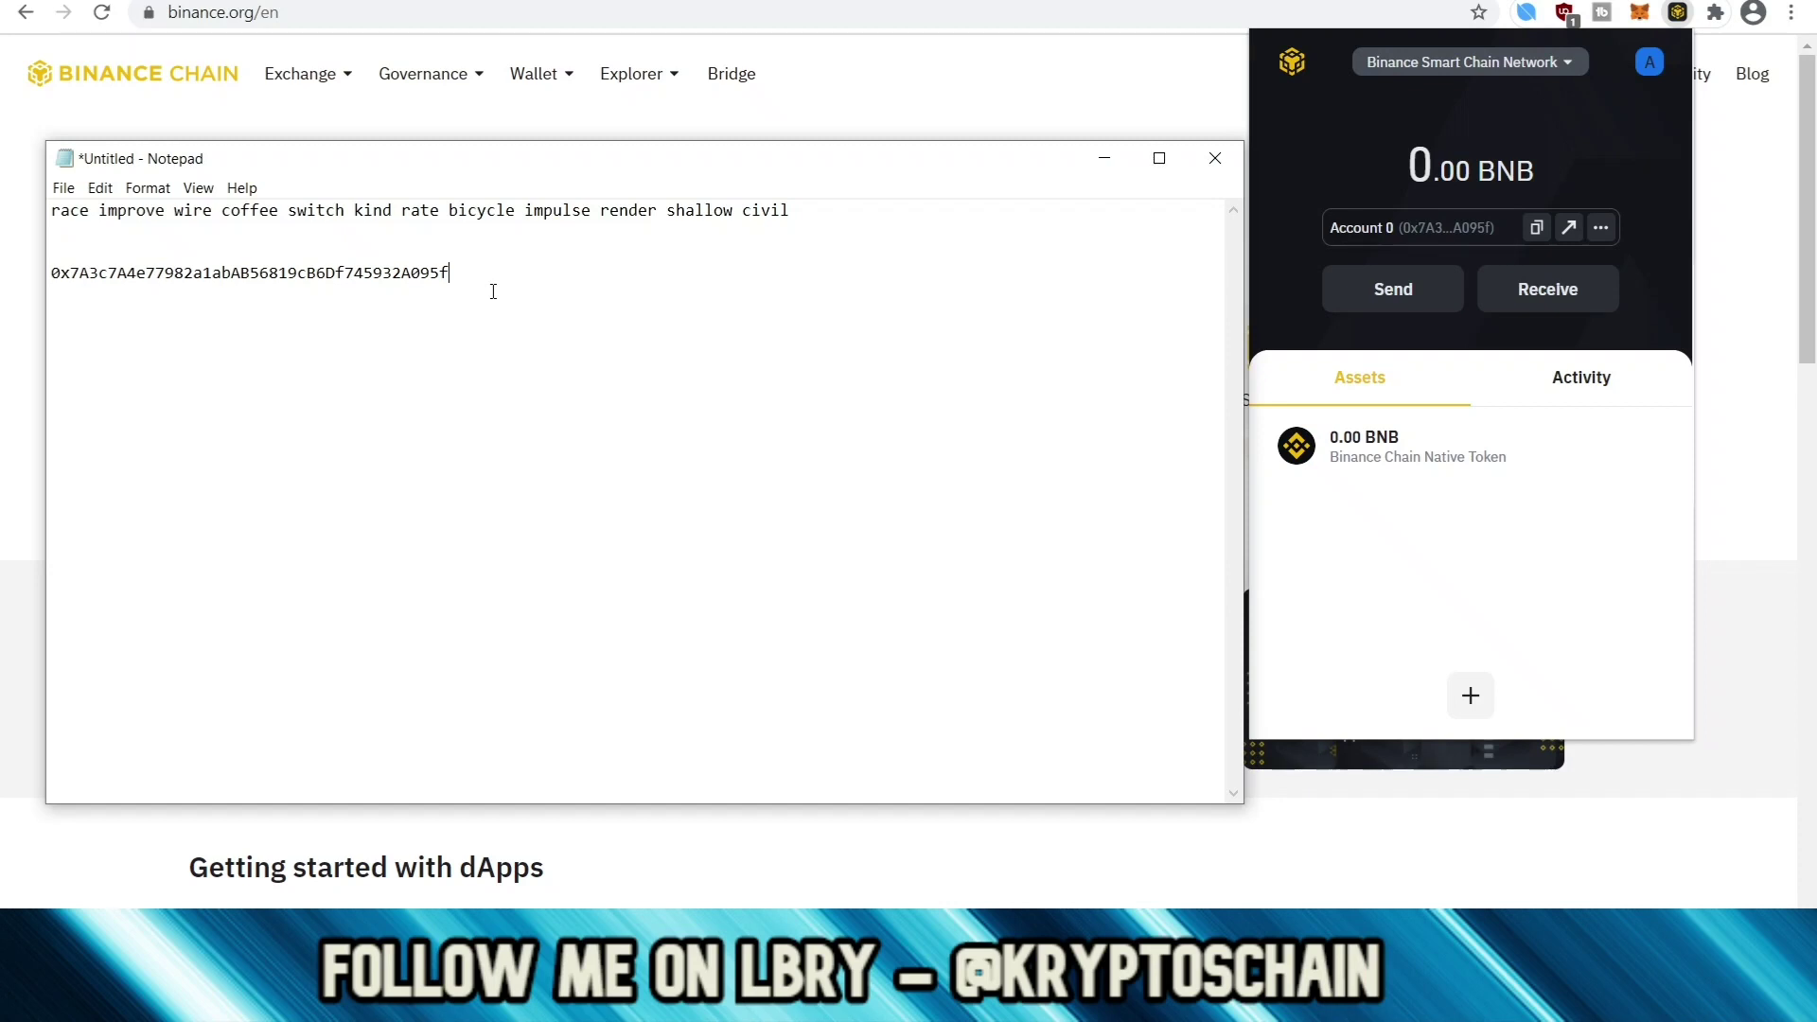
{"action": "left_click_drag", "start_coordinate": [434, 288], "coordinate": [54, 292]}
{"action": "left_click", "coordinate": [508, 291]}
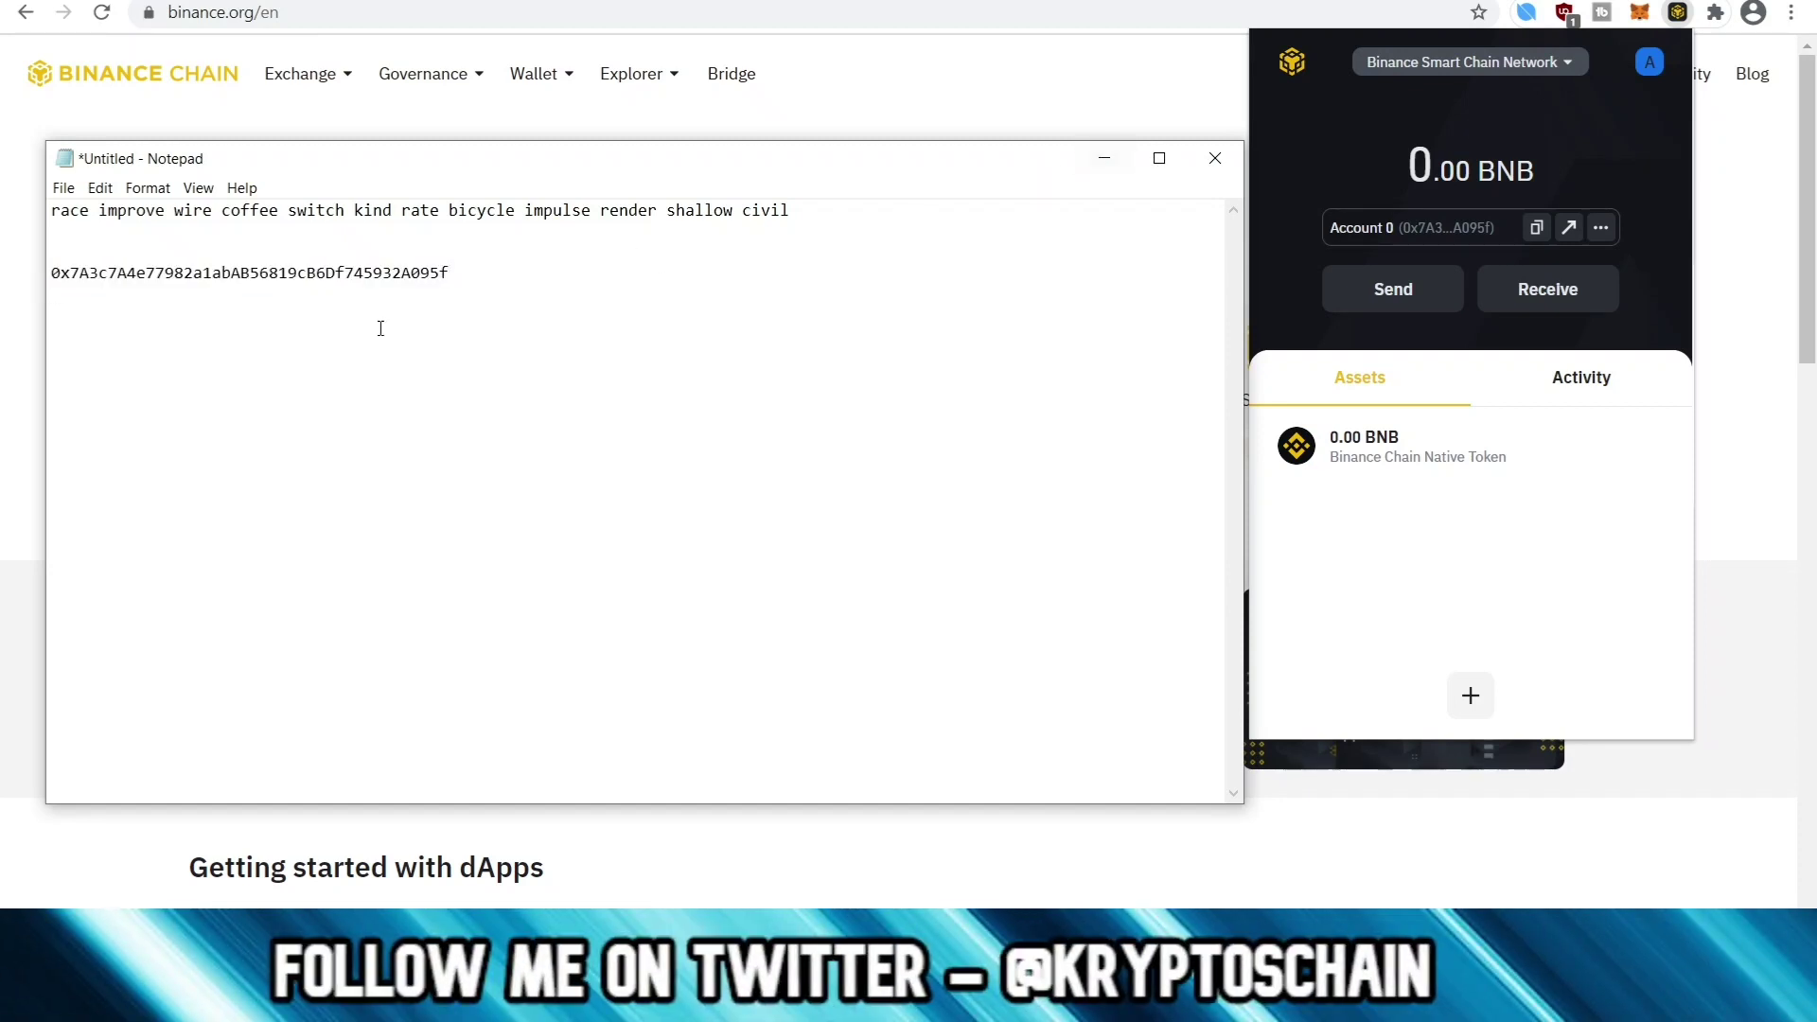
{"action": "left_click_drag", "start_coordinate": [480, 285], "coordinate": [32, 265]}
{"action": "left_click", "coordinate": [503, 278]}
{"action": "left_click", "coordinate": [1083, 172]}
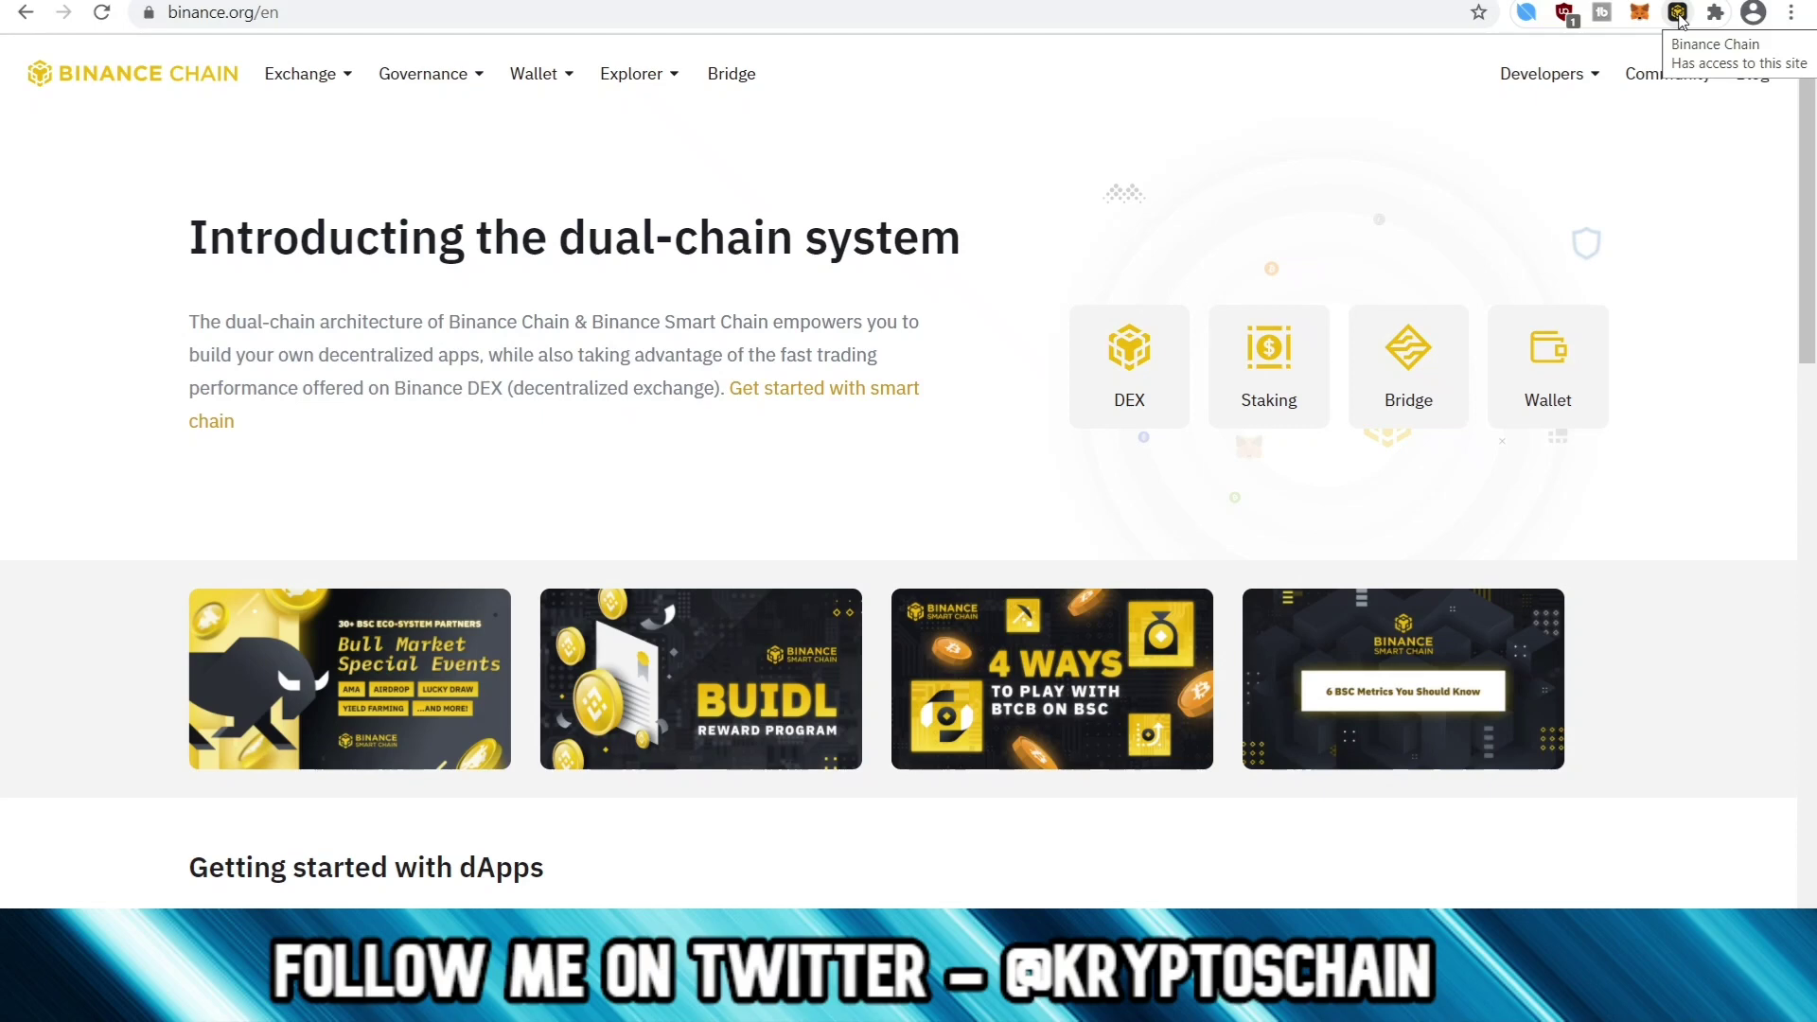
{"action": "left_click", "coordinate": [1678, 12]}
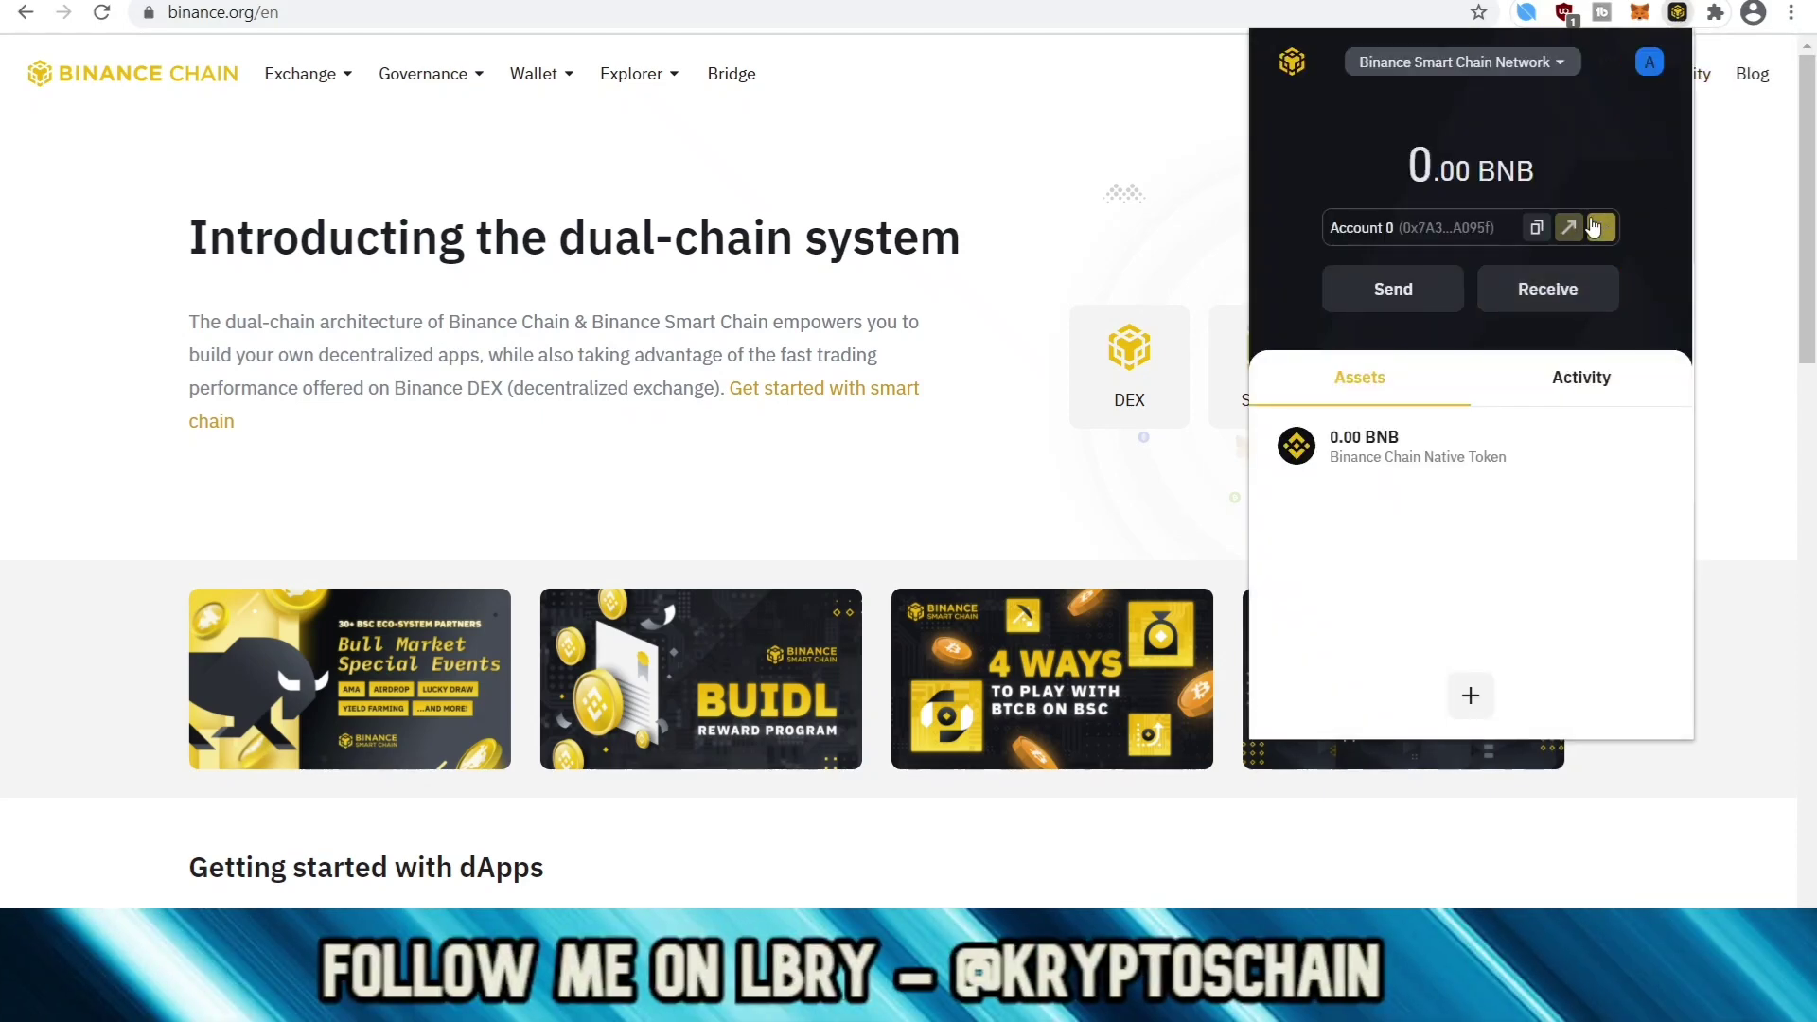
{"action": "left_click", "coordinate": [1600, 228]}
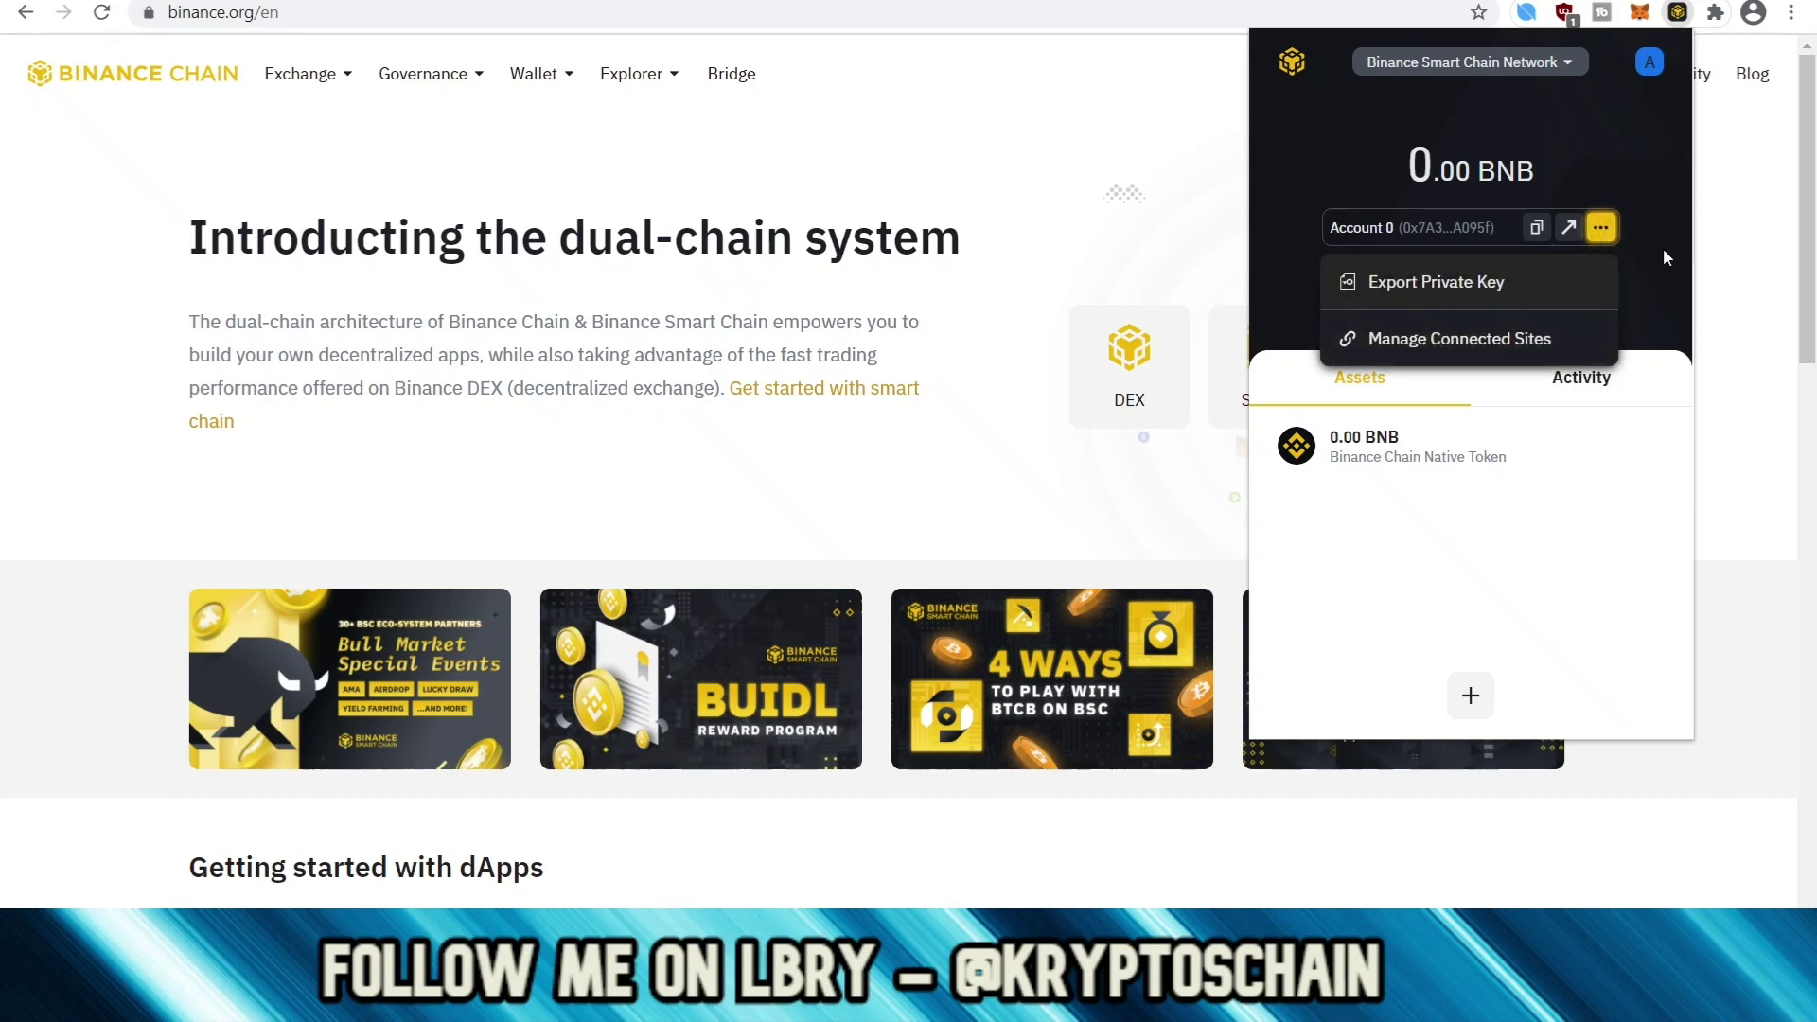
{"action": "left_click", "coordinate": [1658, 187]}
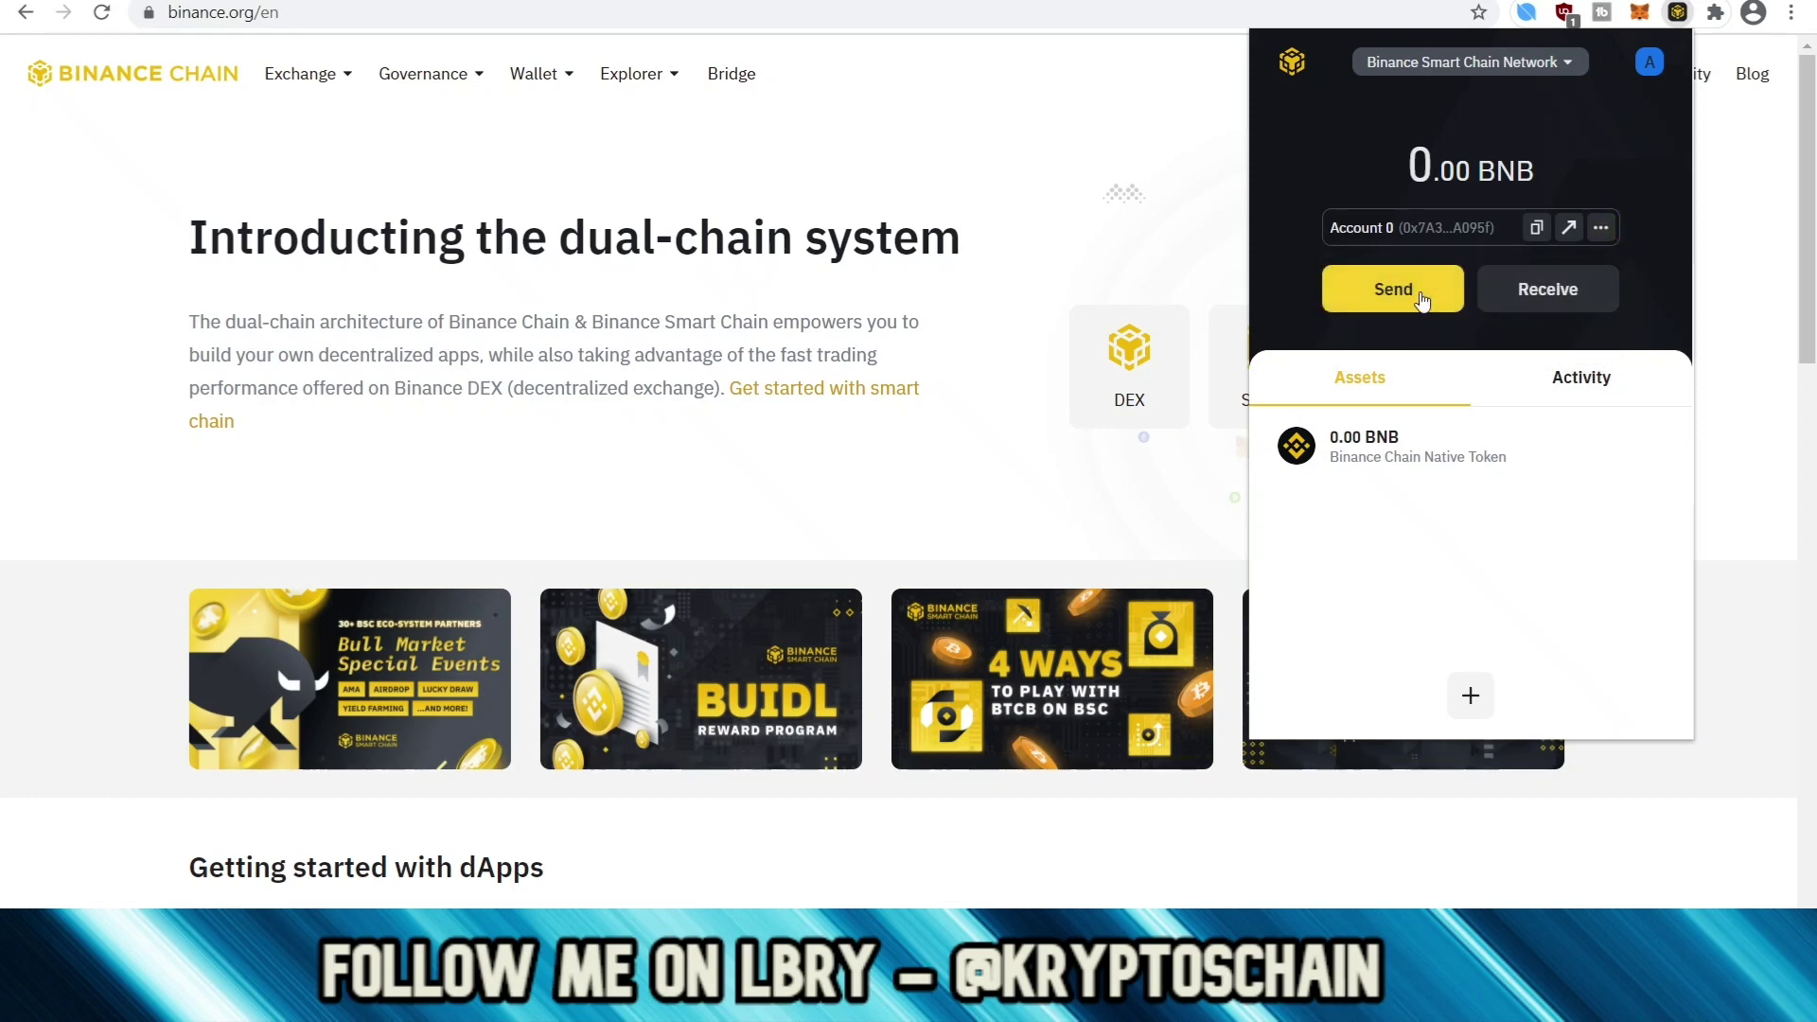
{"action": "left_click", "coordinate": [1552, 293]}
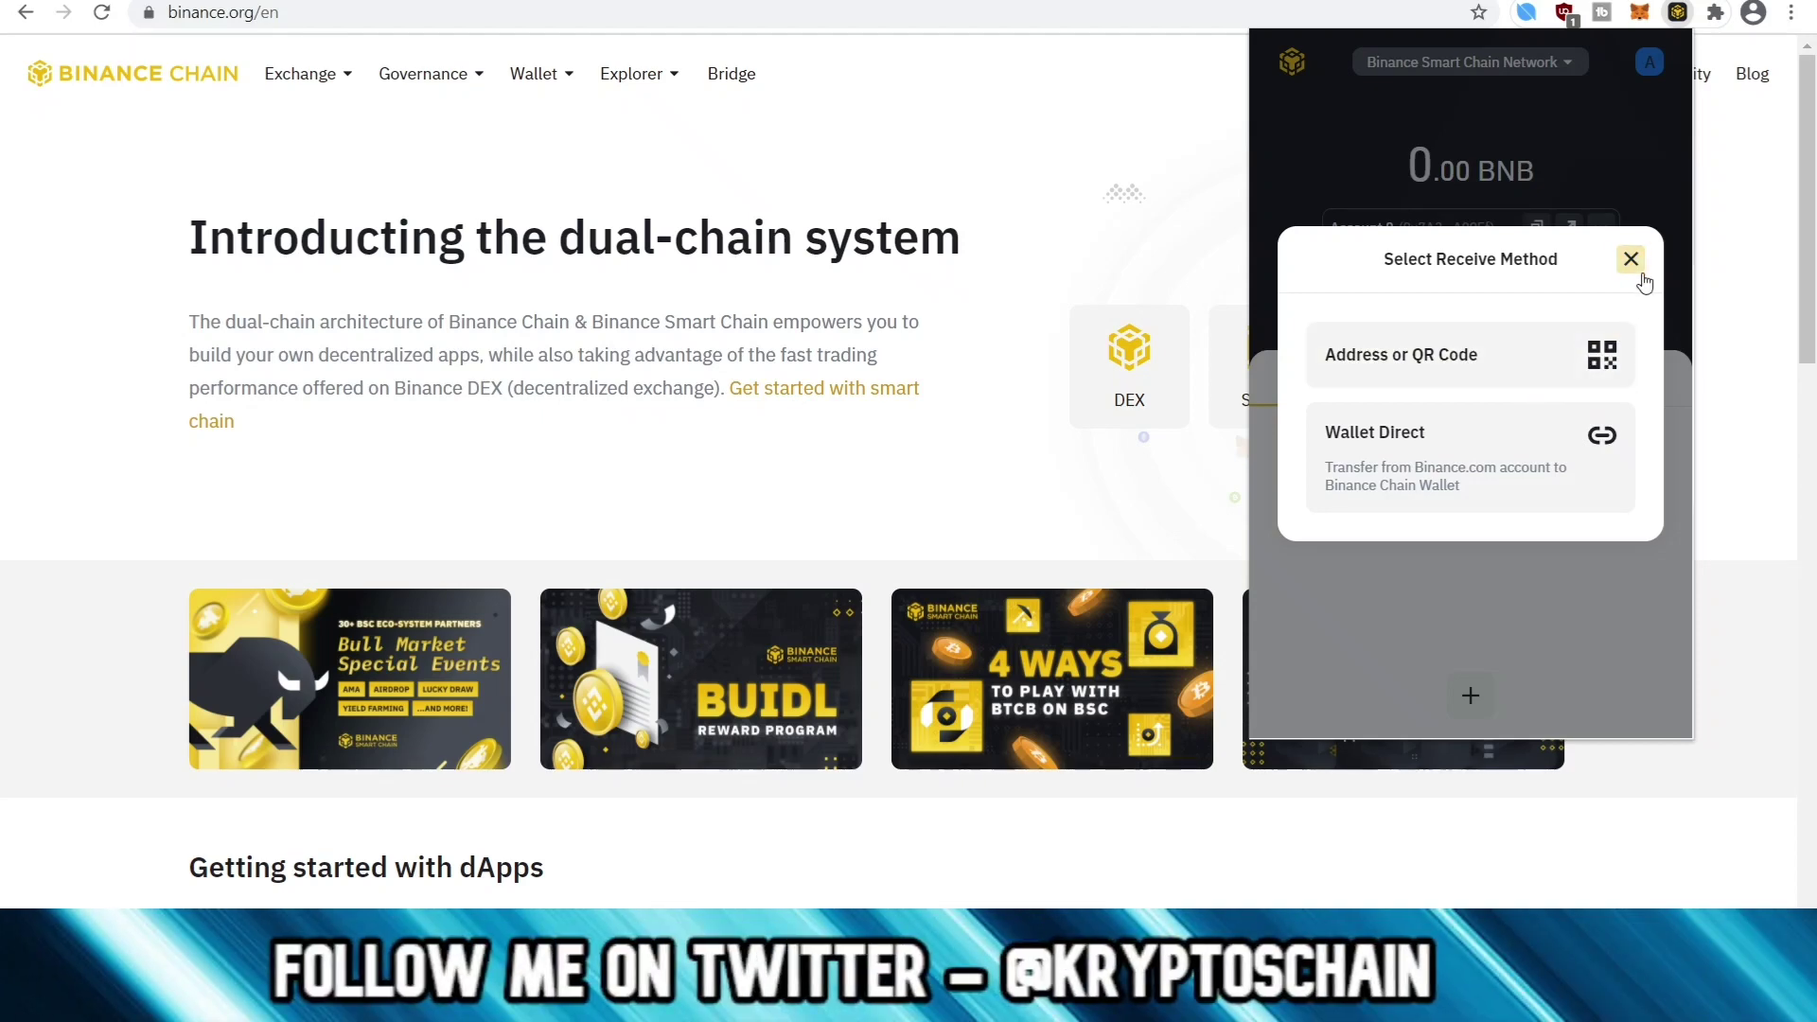
{"action": "left_click", "coordinate": [1633, 265]}
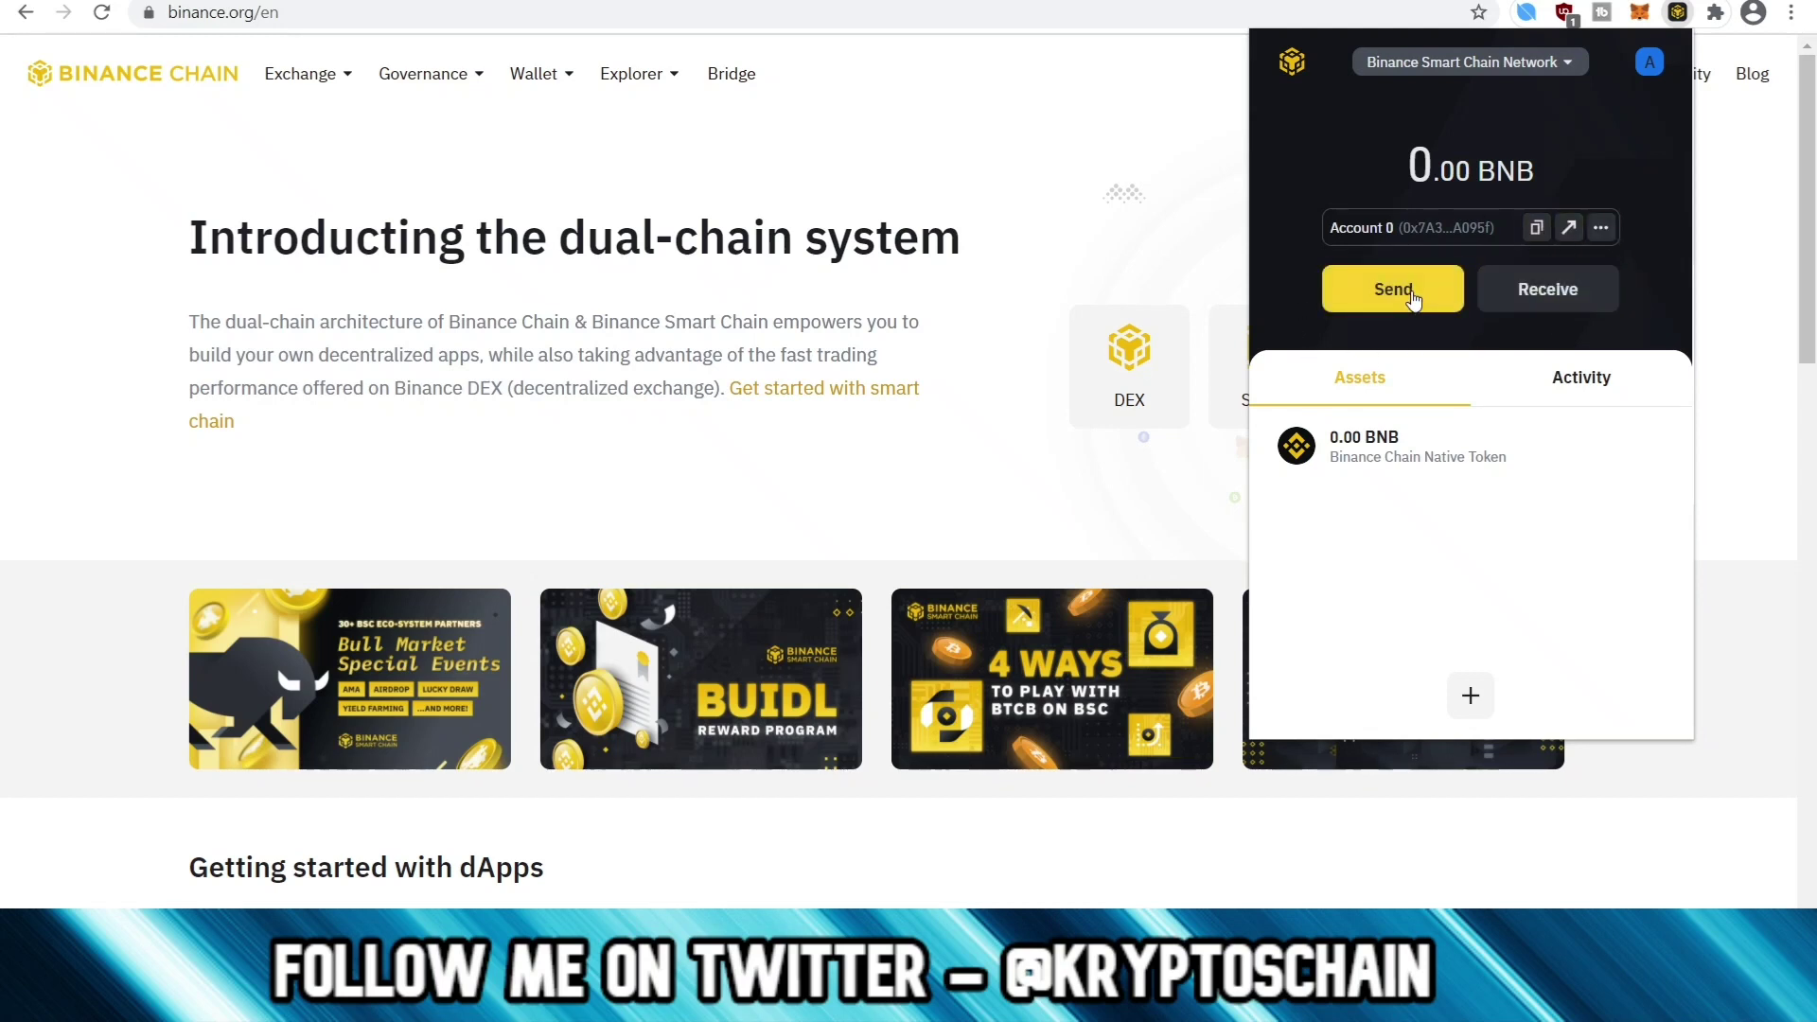
Inspect the Send form's asset picker and recipient field, then return and open Account 0's panel.
{"action": "left_click", "coordinate": [1420, 301]}
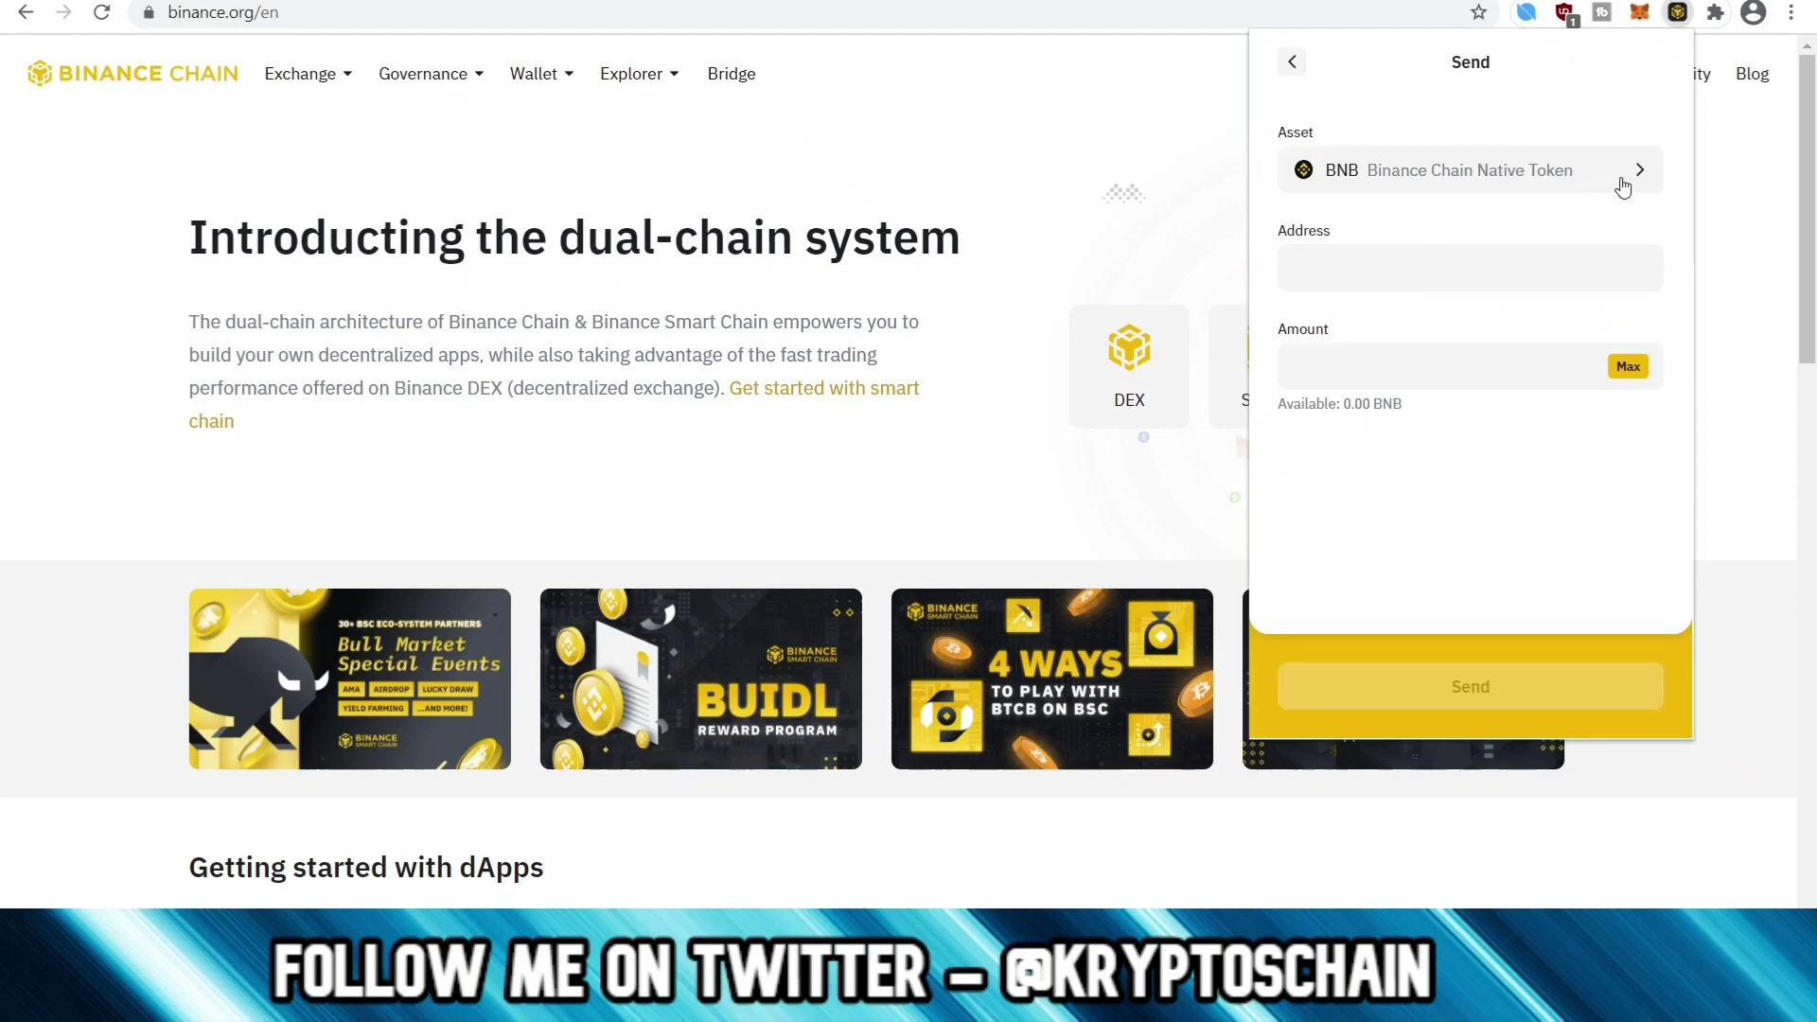
{"action": "left_click", "coordinate": [1634, 175]}
{"action": "left_click", "coordinate": [1630, 346]}
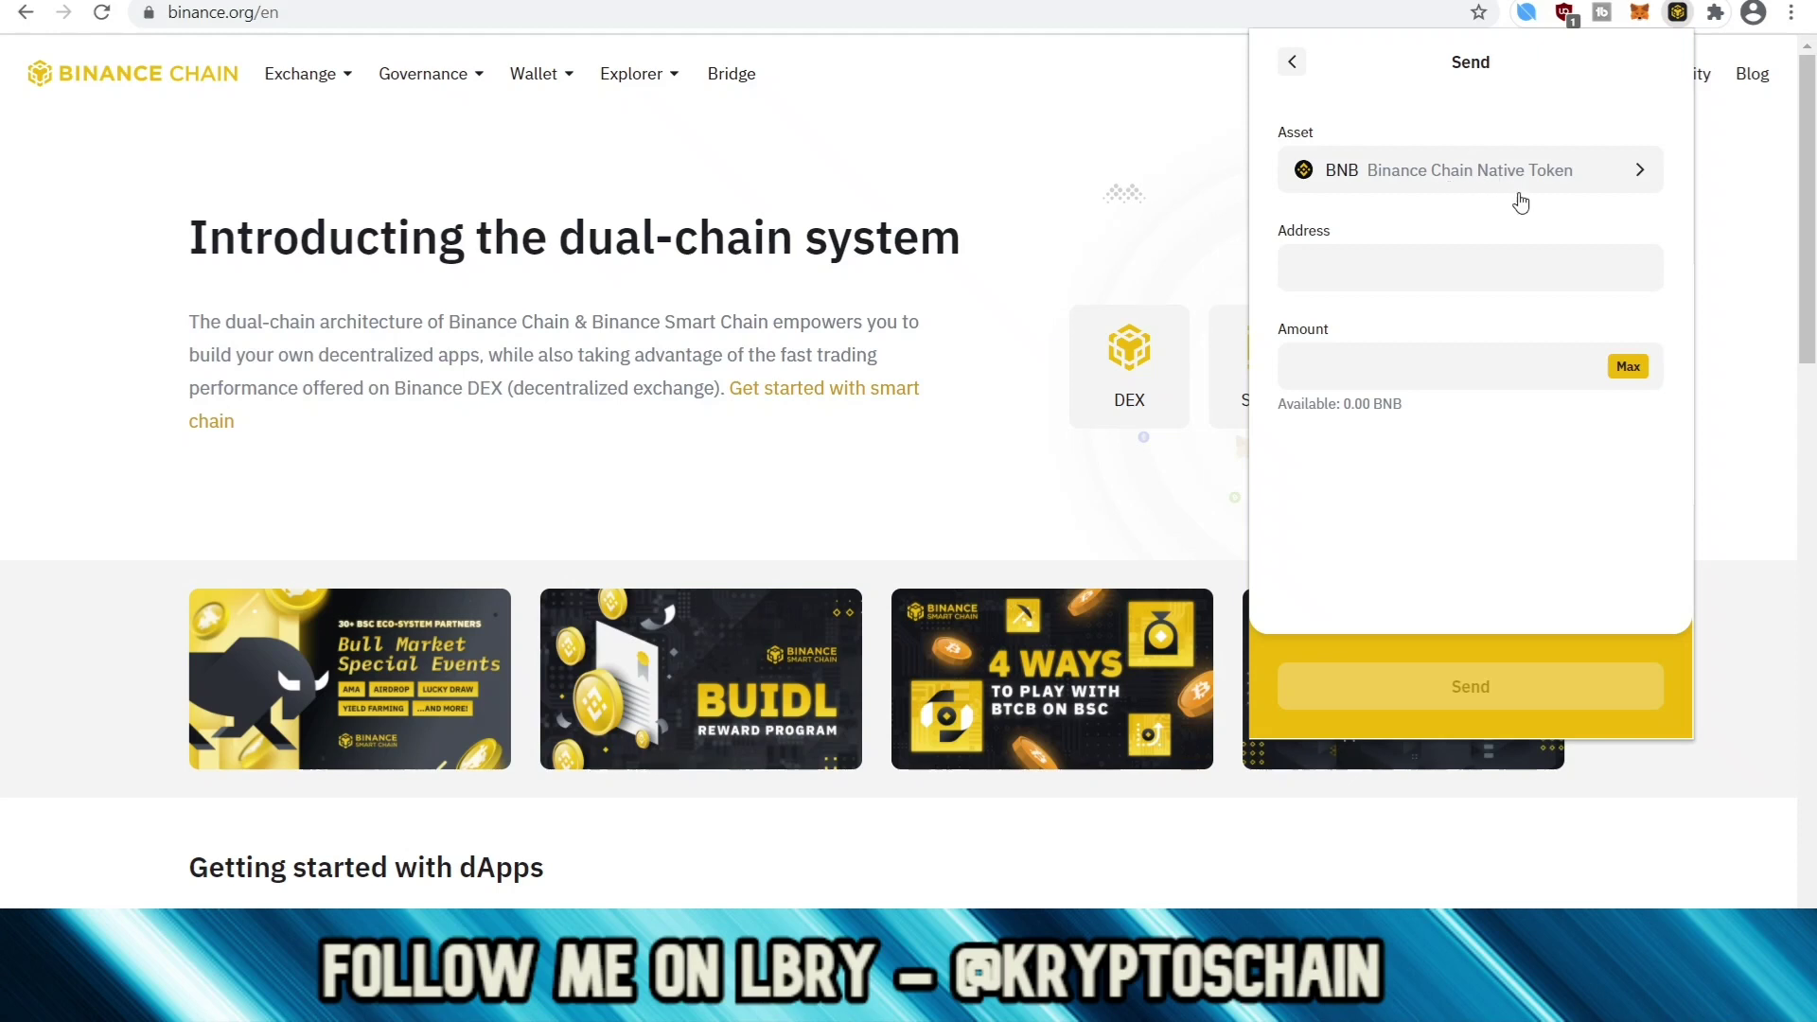
{"action": "left_click", "coordinate": [1325, 276]}
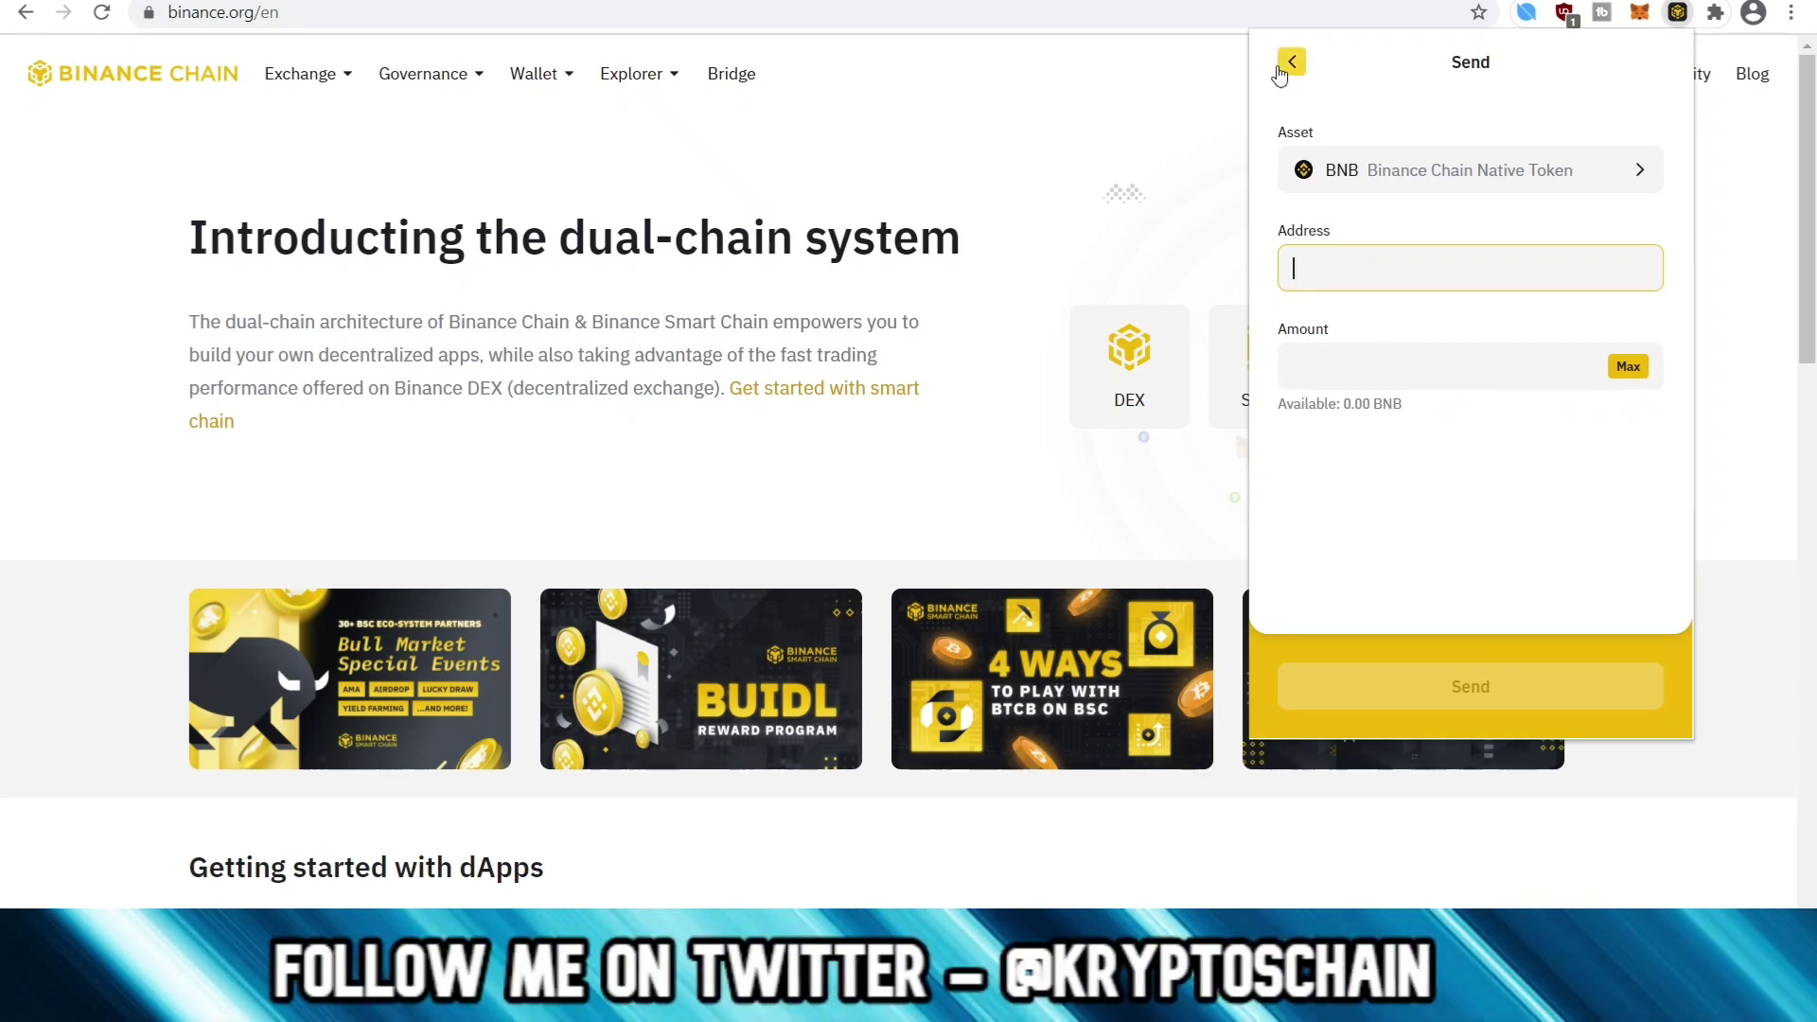
{"action": "left_click", "coordinate": [1279, 75]}
{"action": "left_click", "coordinate": [1658, 79]}
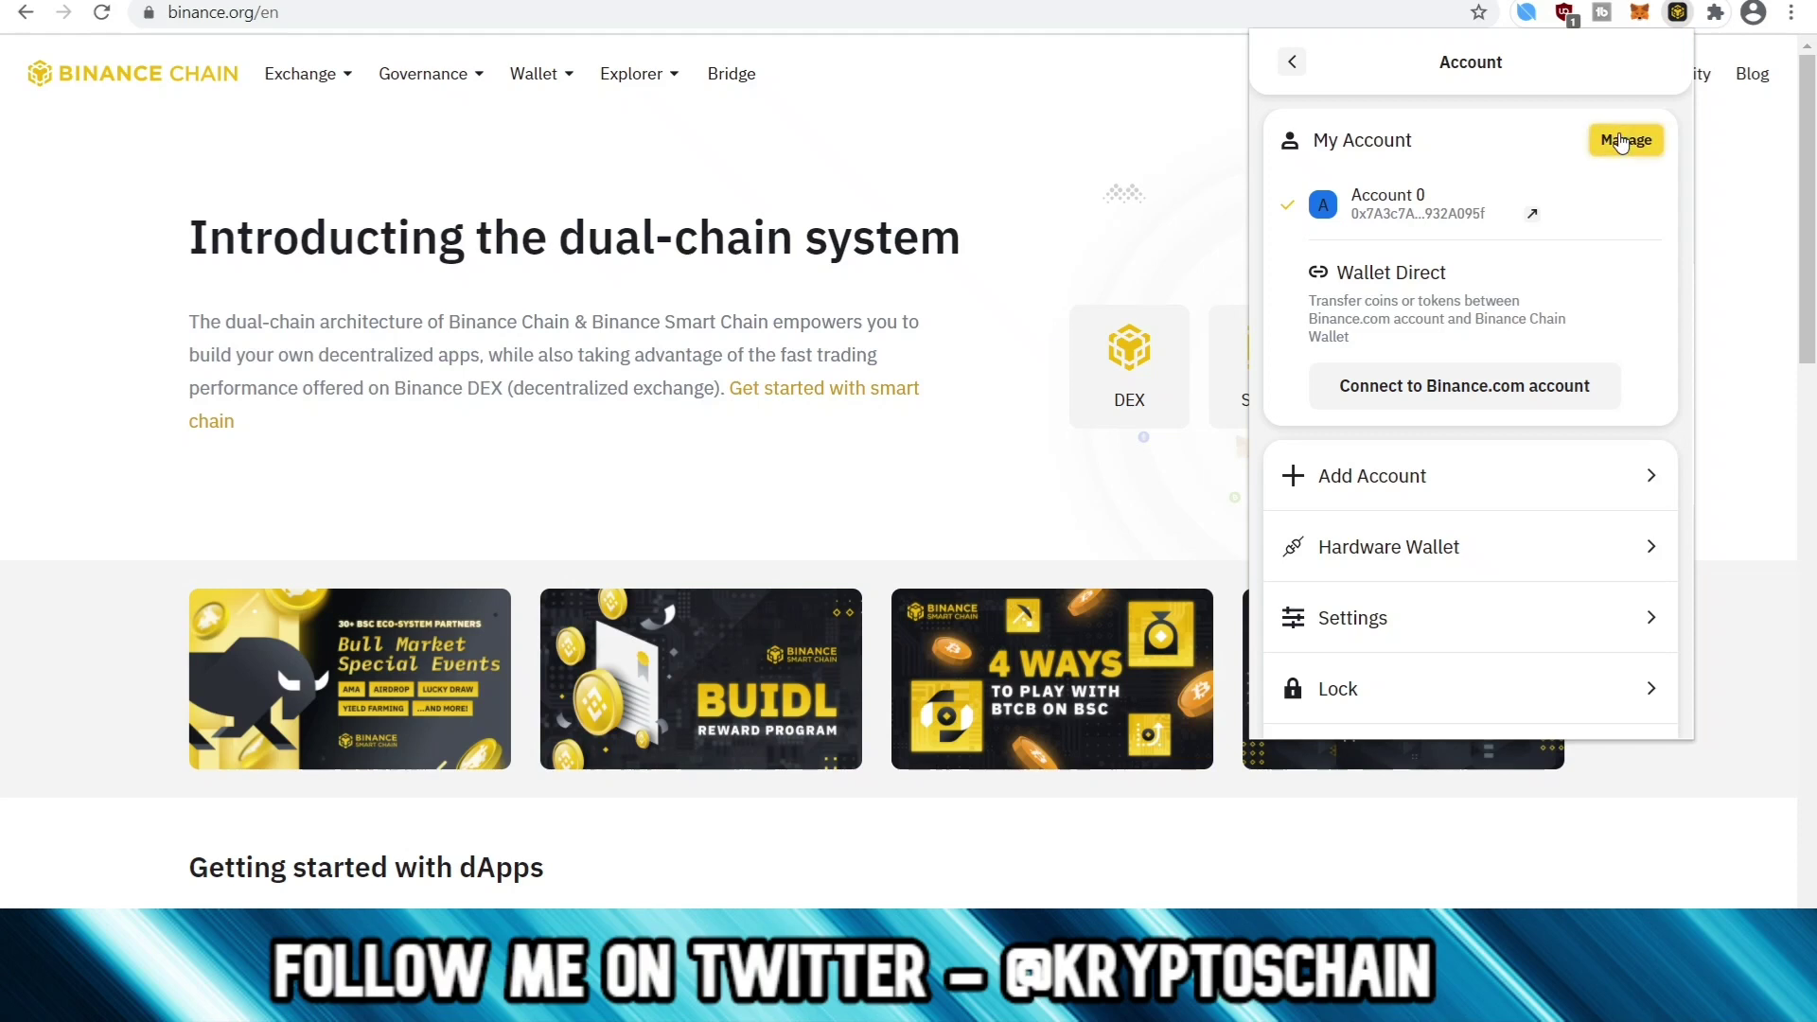
Look through Manage, Activity and Assets views, then close the wallet popup.
{"action": "left_click", "coordinate": [1626, 140]}
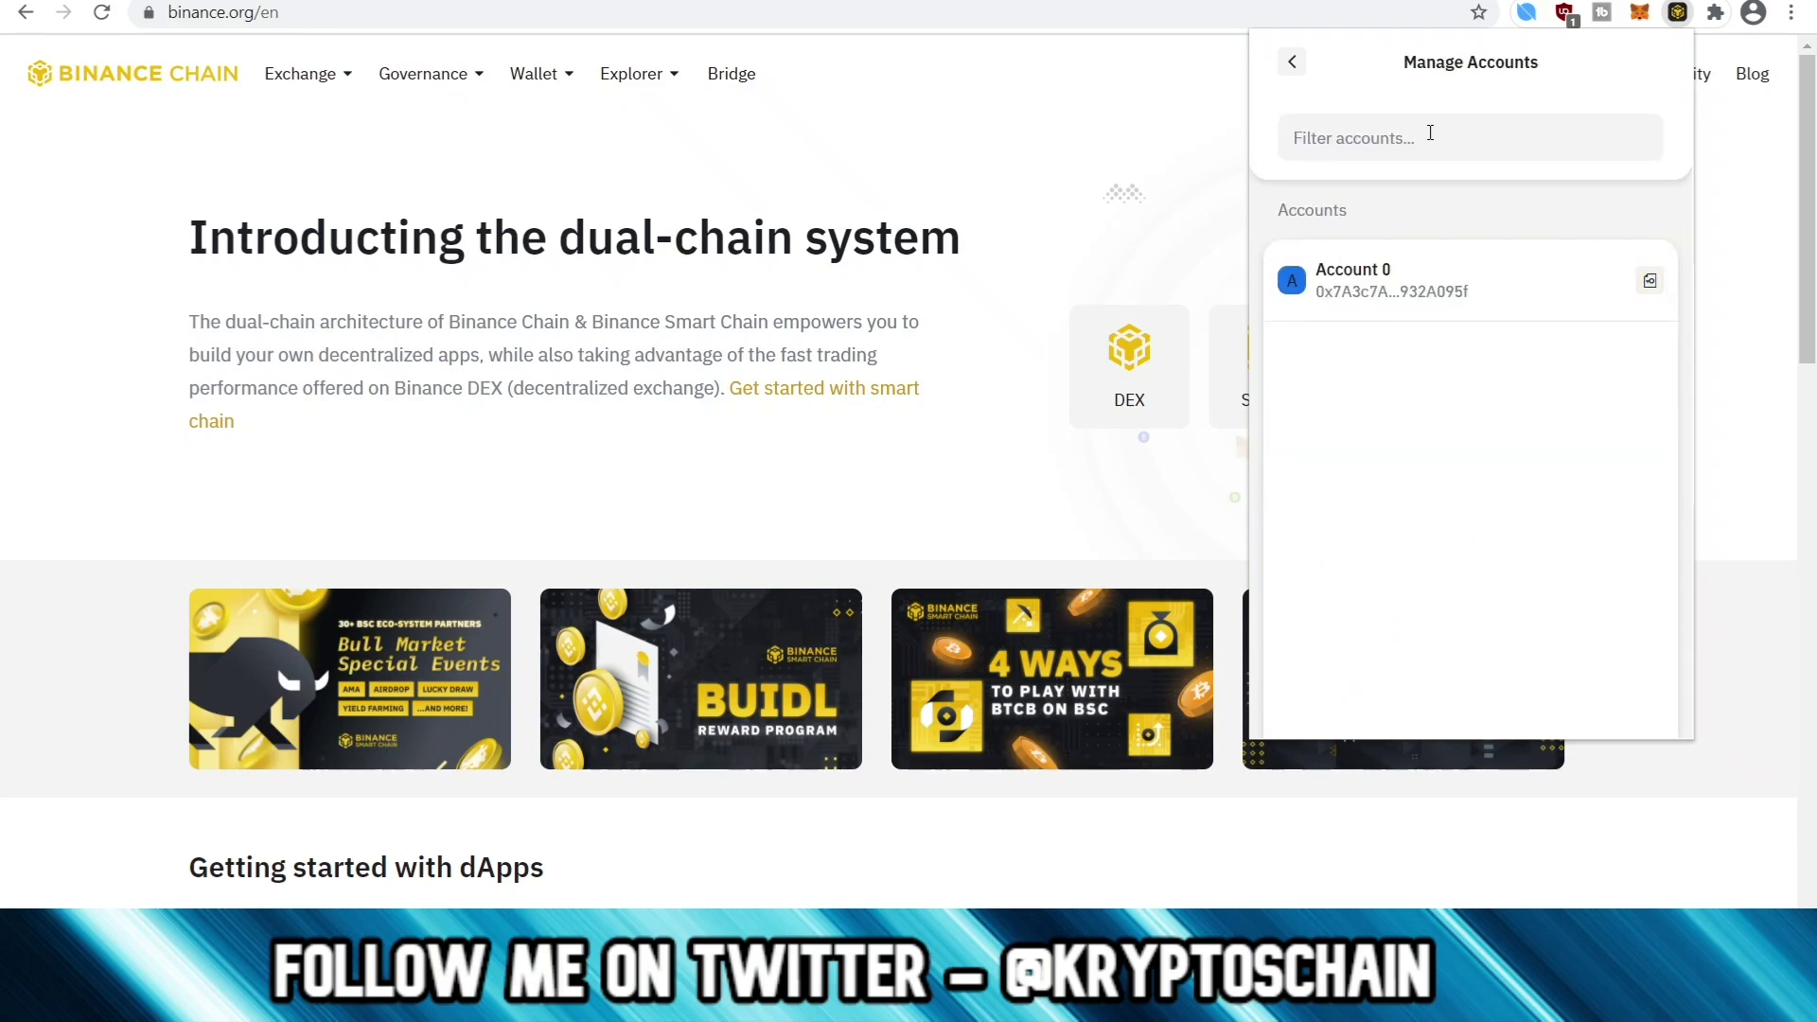
{"action": "left_click", "coordinate": [1293, 64]}
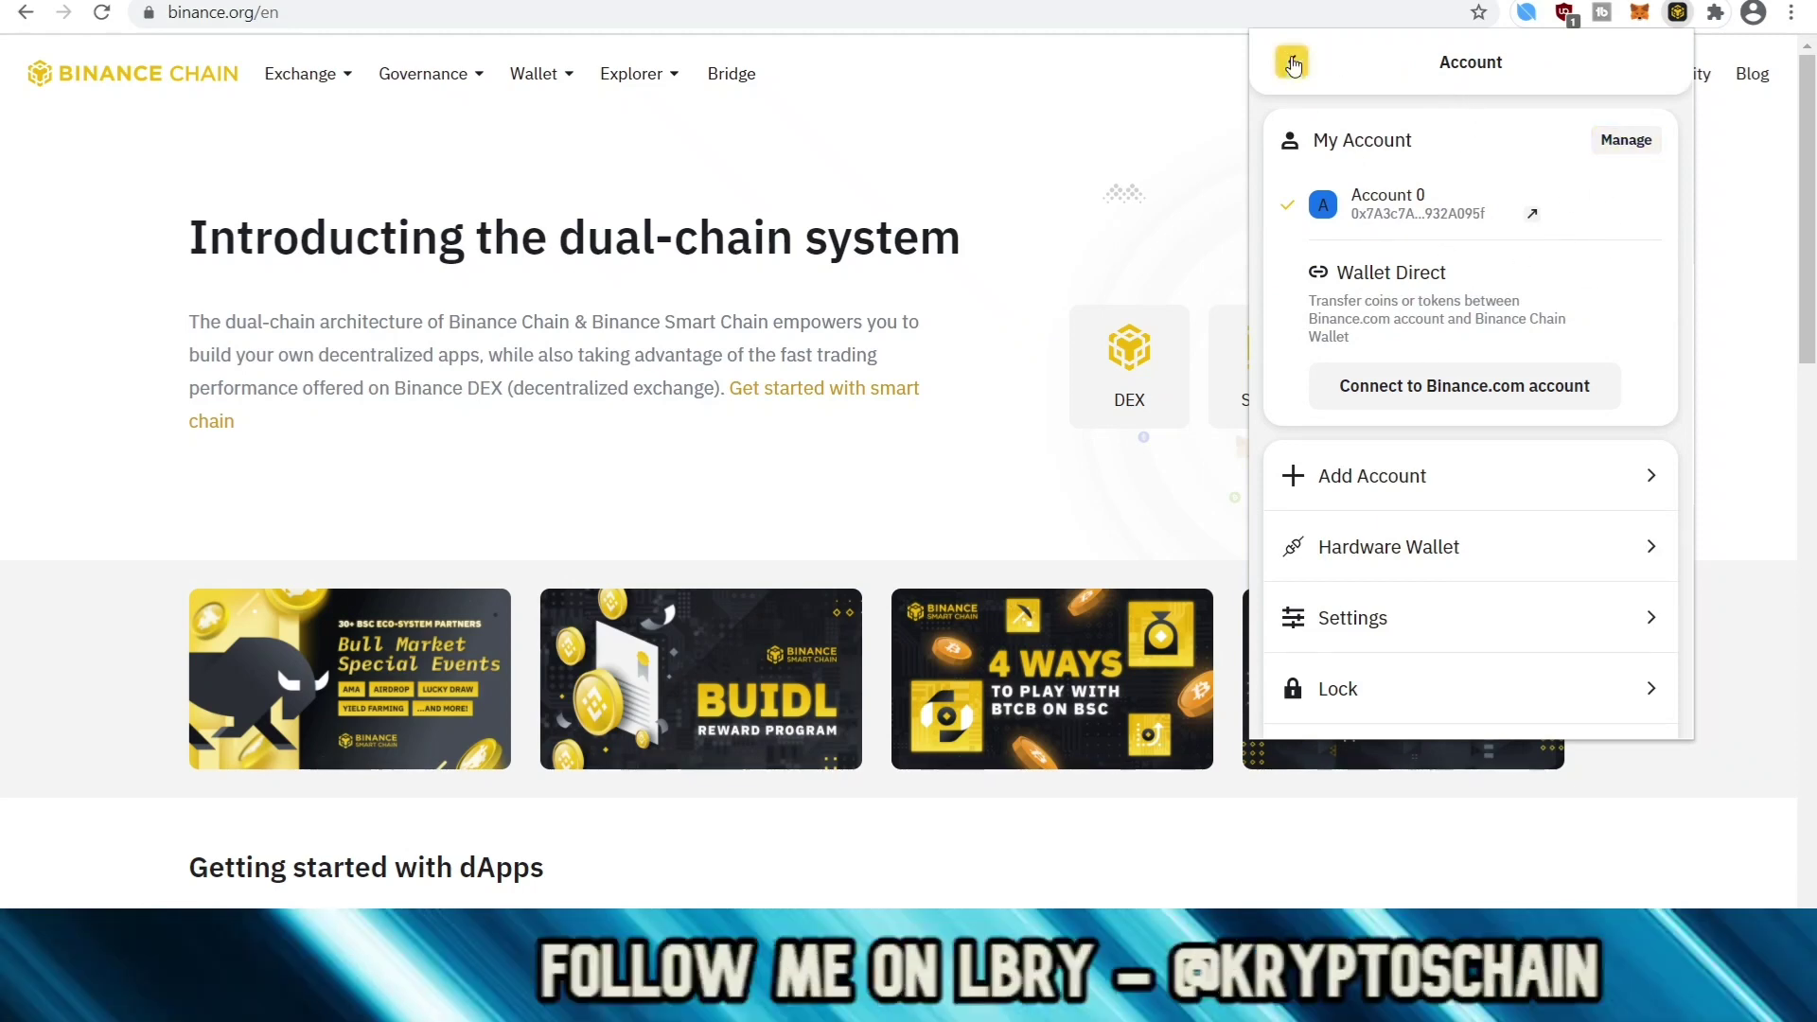
{"action": "left_click", "coordinate": [1293, 62]}
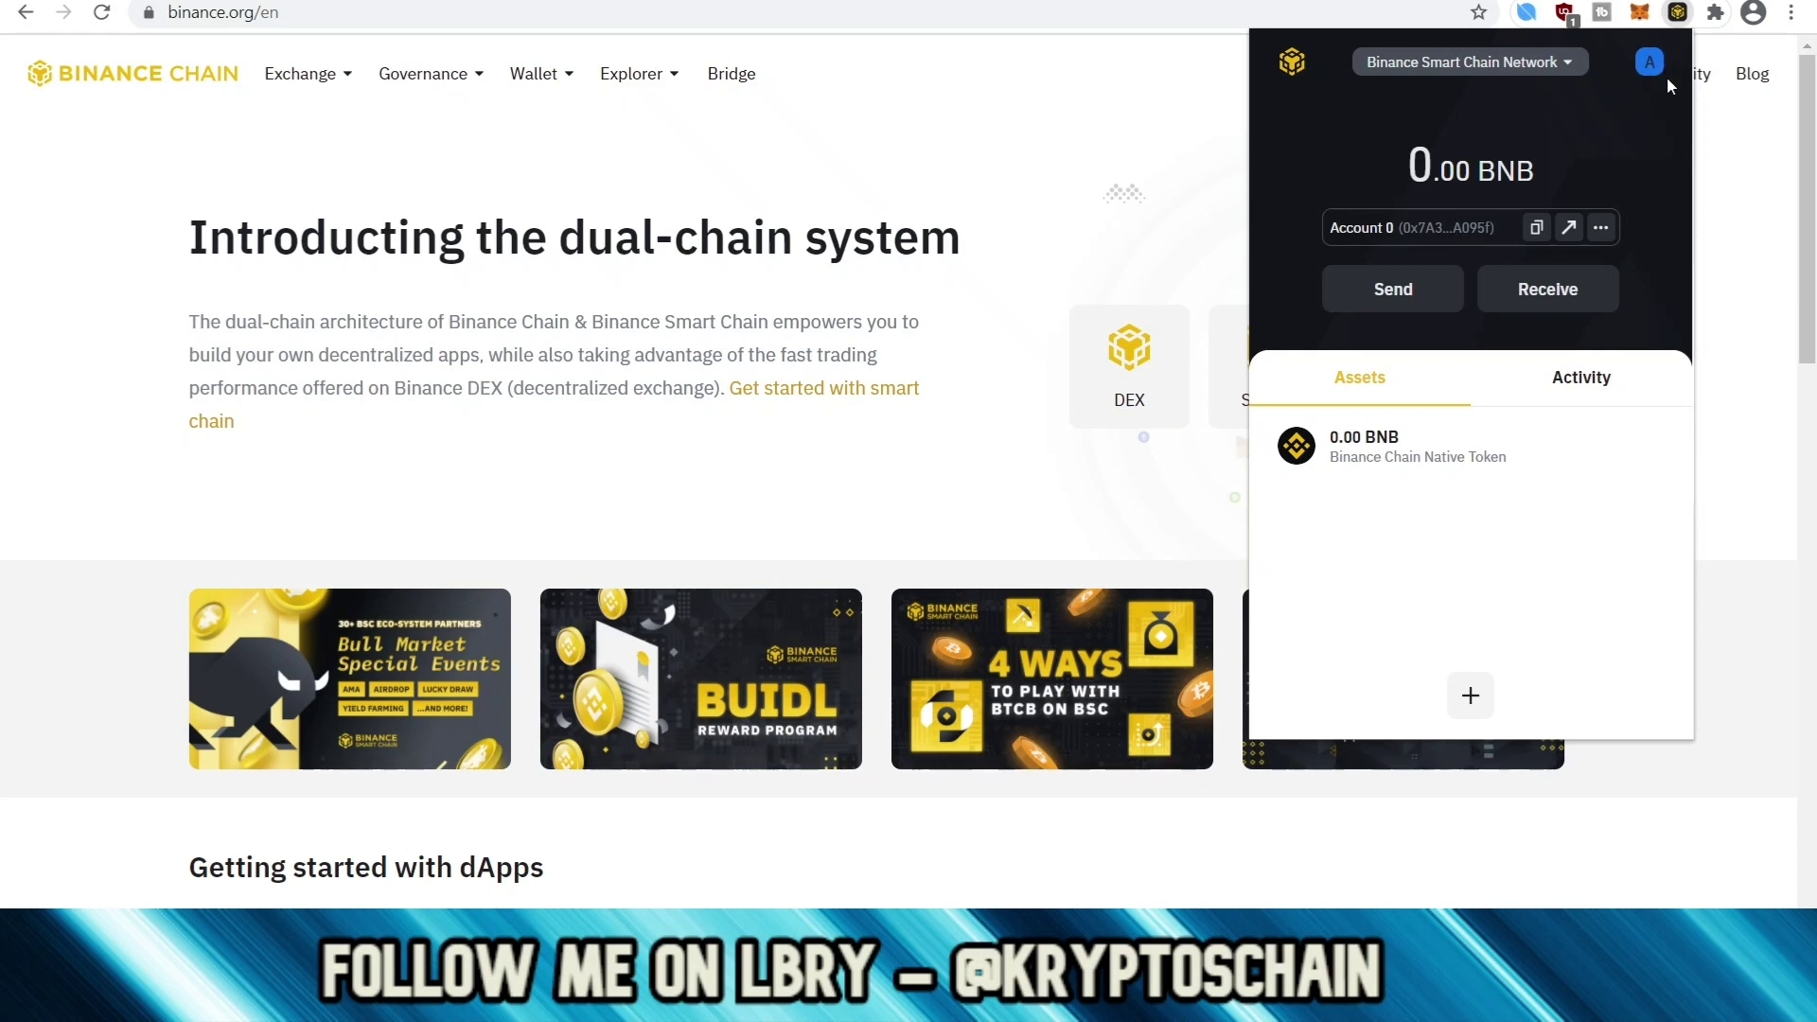
{"action": "left_click", "coordinate": [1562, 380]}
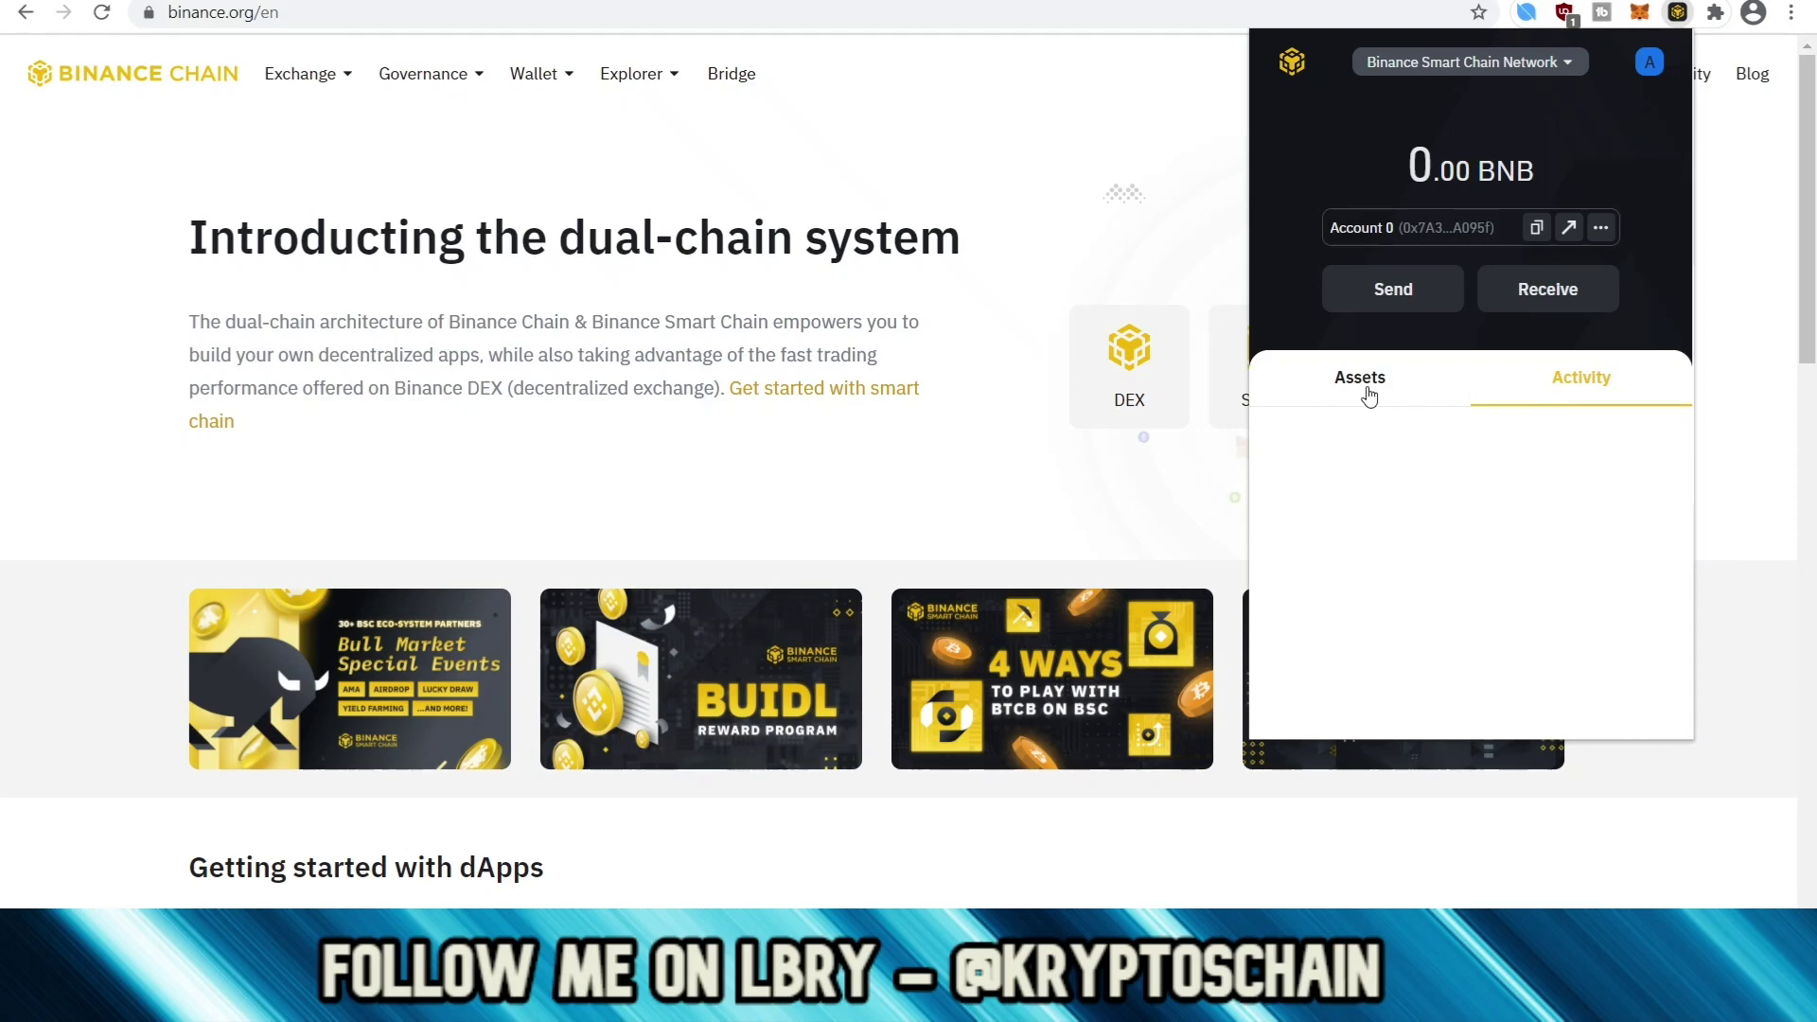
{"action": "left_click", "coordinate": [1368, 395]}
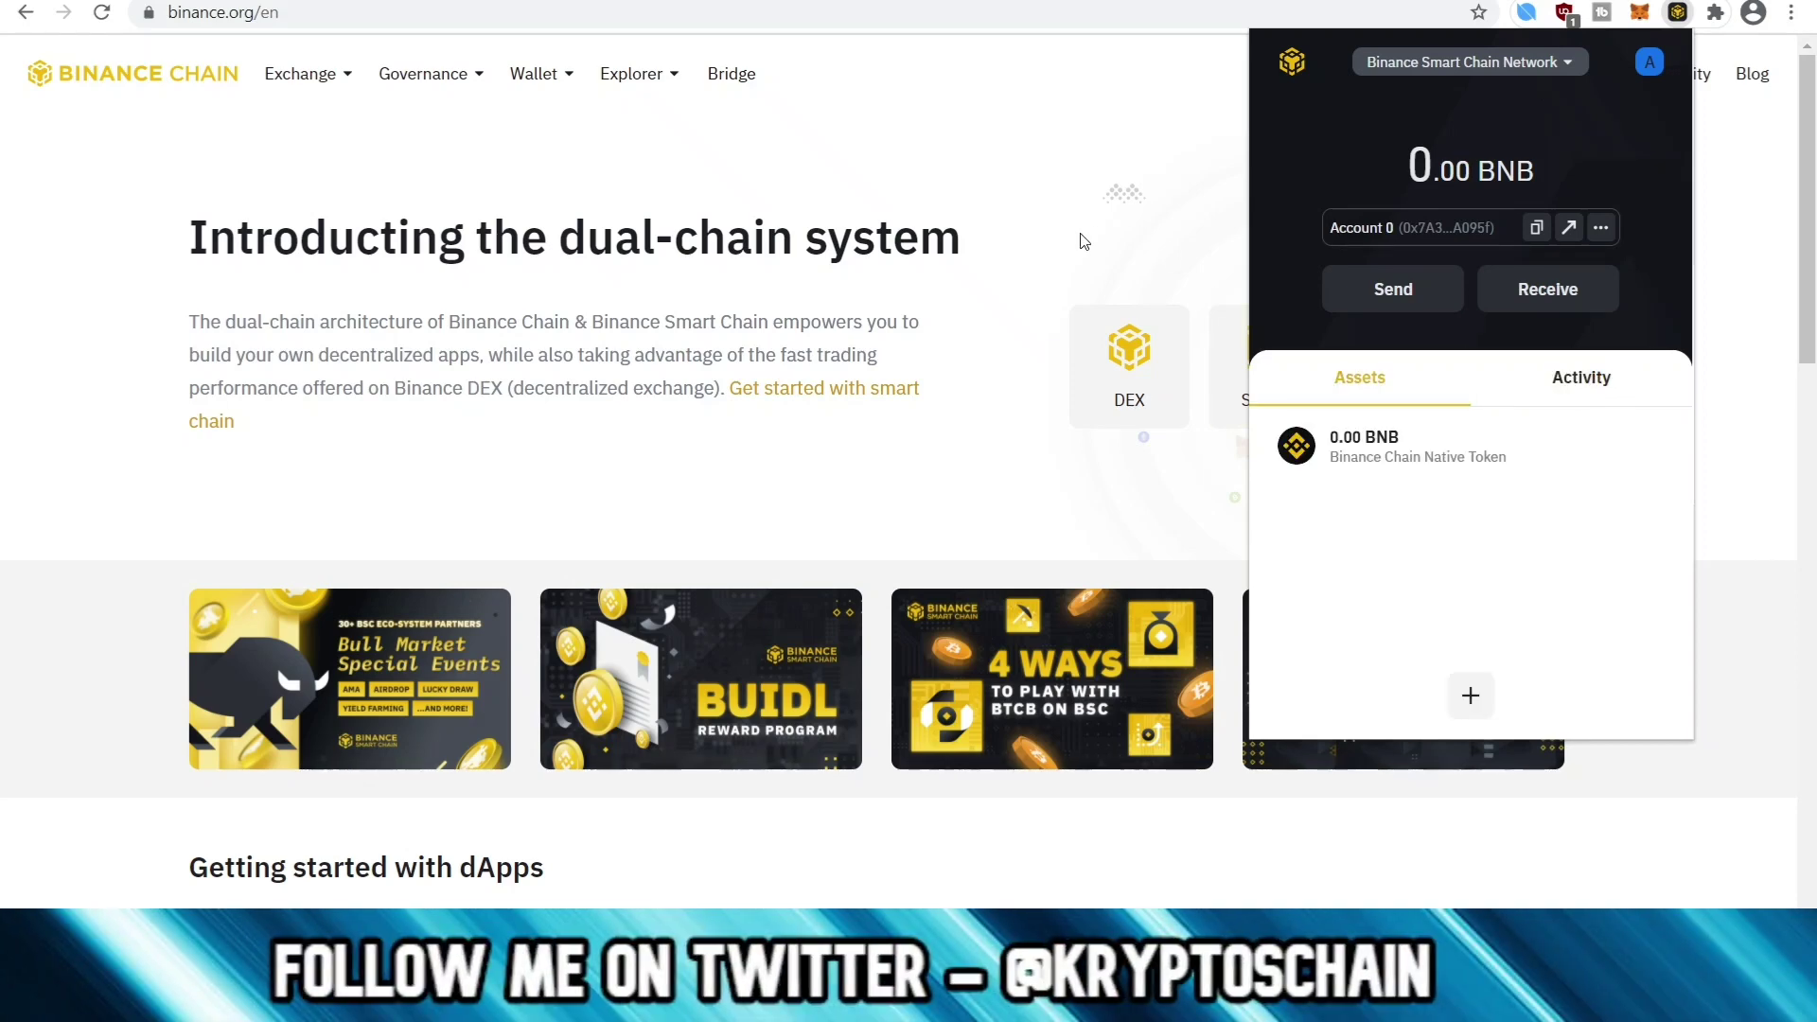
{"action": "left_click", "coordinate": [989, 454]}
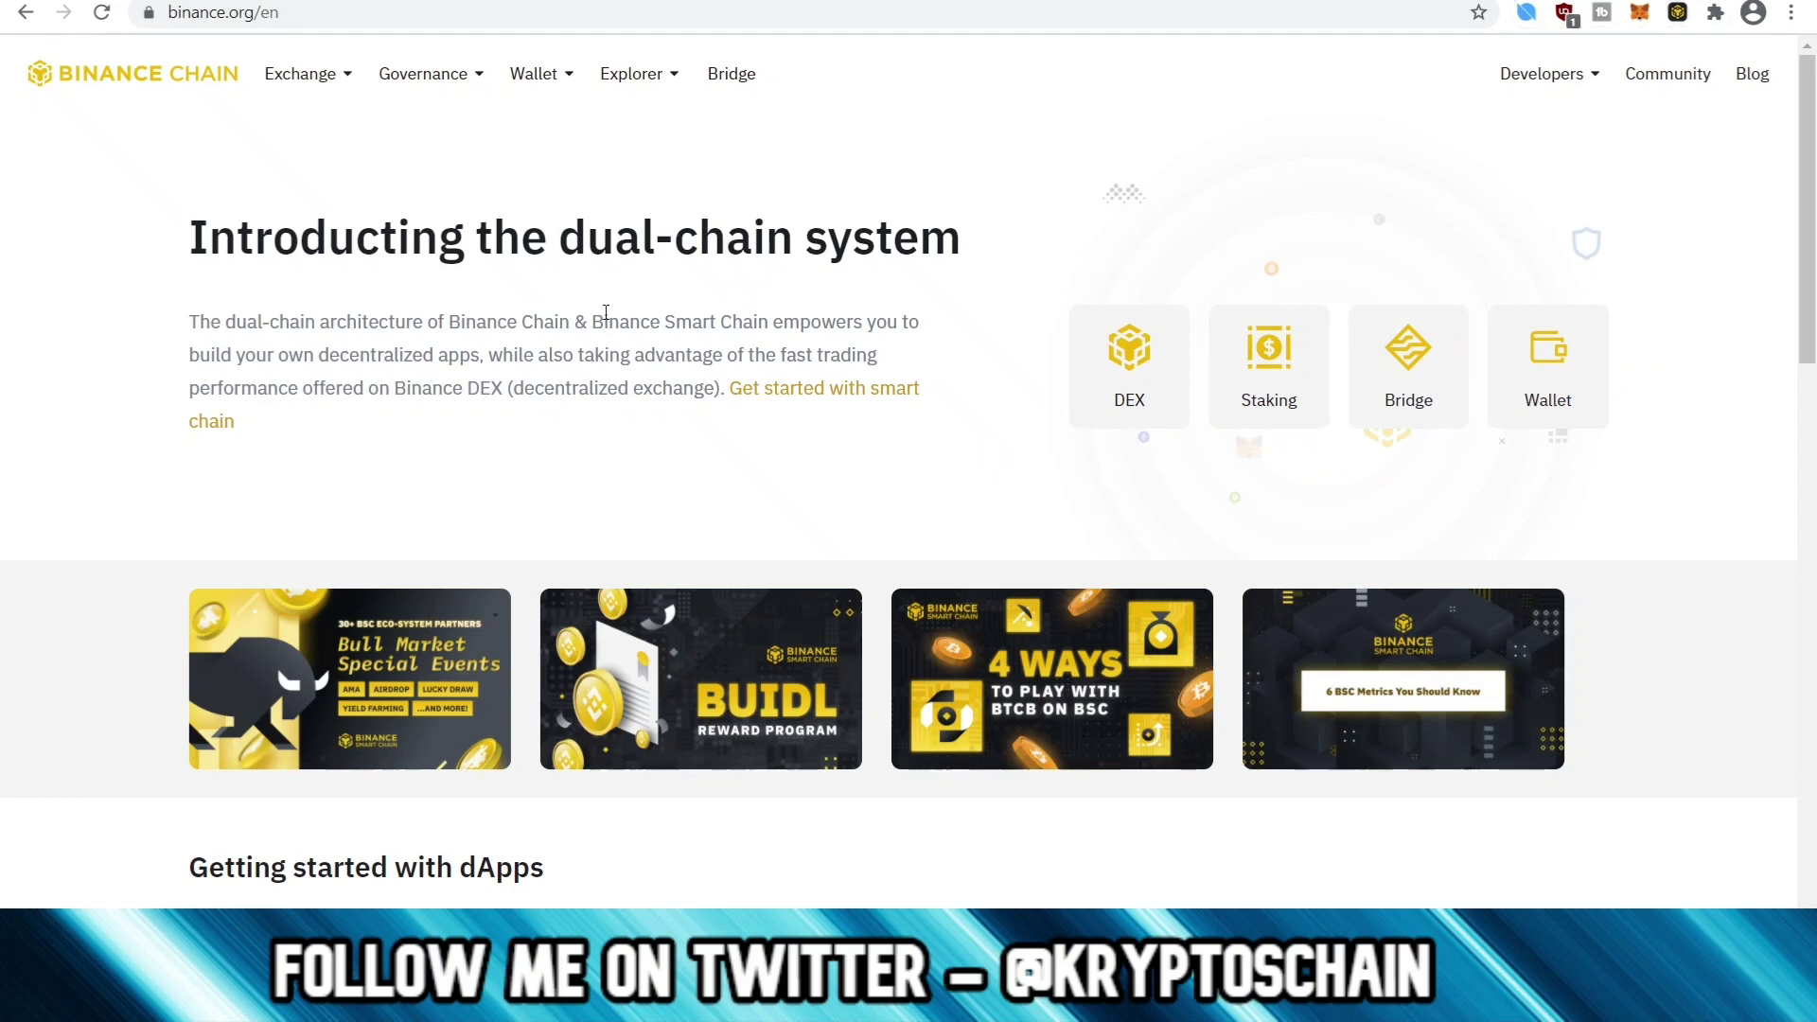
Open Exchange > Tokens (BEP2) and unlock by keystore file with the wallet password.
{"action": "mouse_move", "coordinate": [330, 83]}
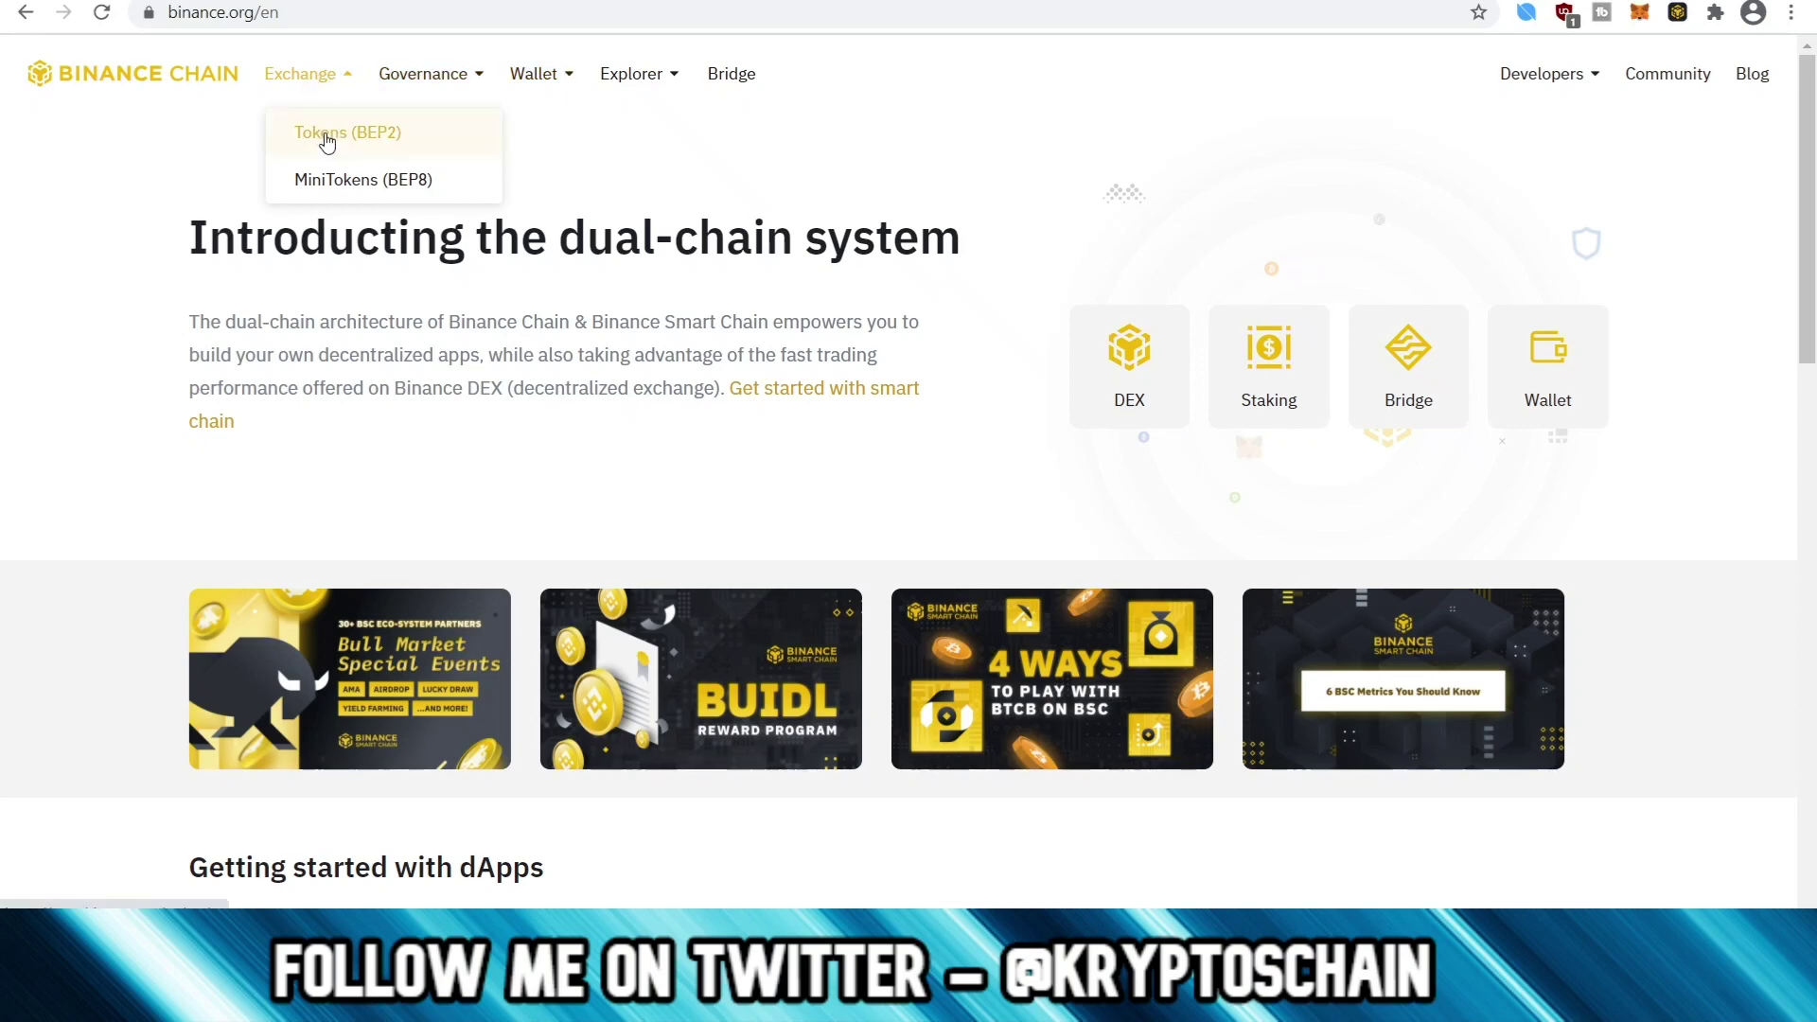
{"action": "left_click", "coordinate": [326, 141]}
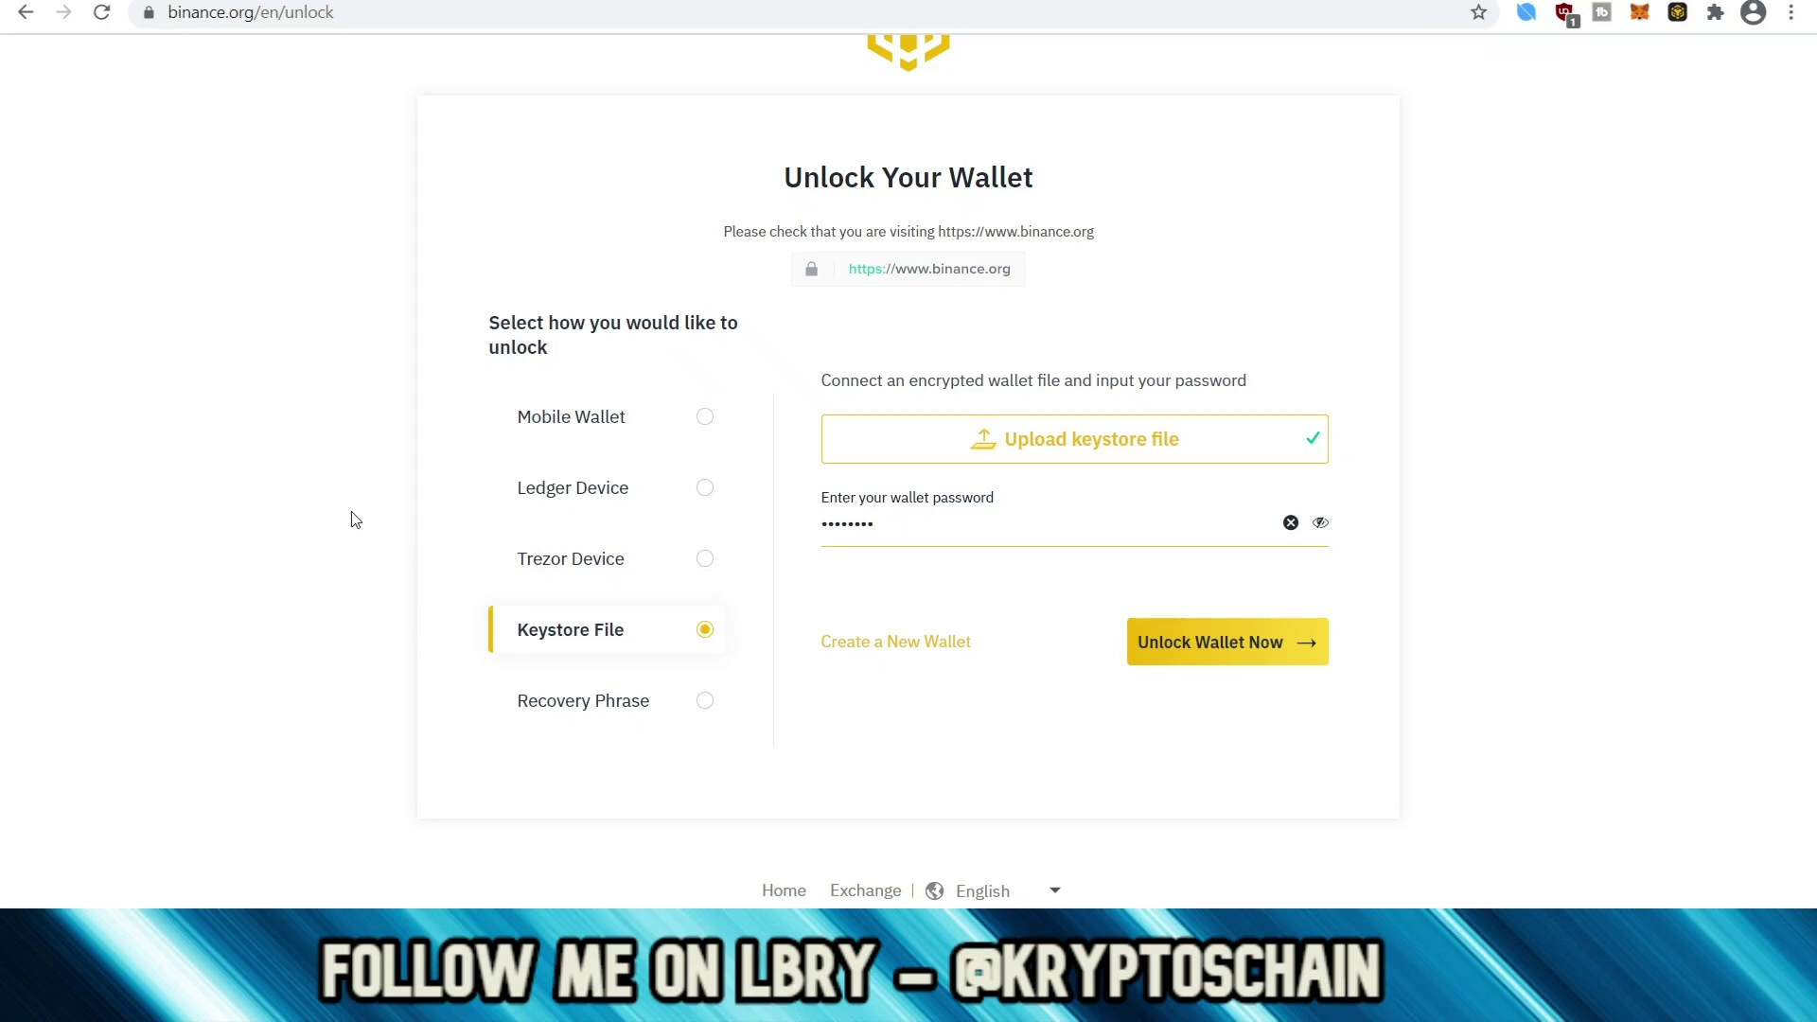
{"action": "left_click", "coordinate": [1677, 12]}
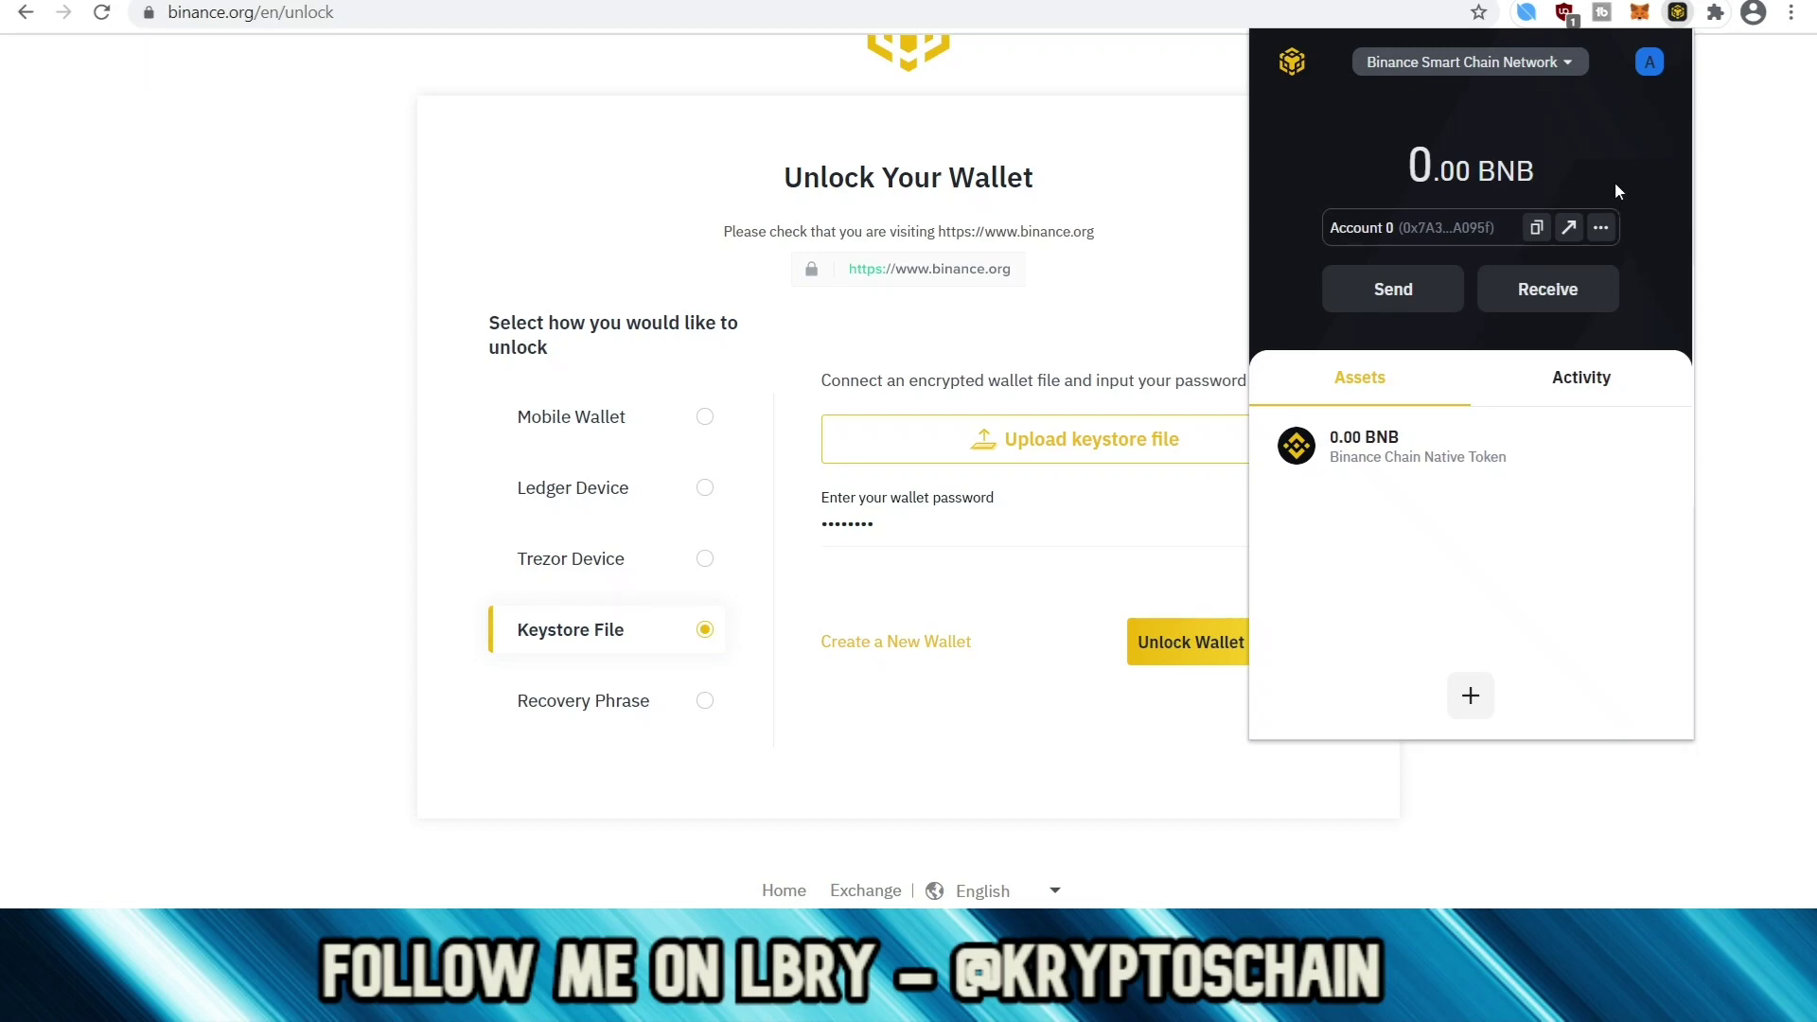
Switch the wallet to Binance Chain Network and copy Account 0's bnb1 address.
{"action": "left_click", "coordinate": [1570, 59]}
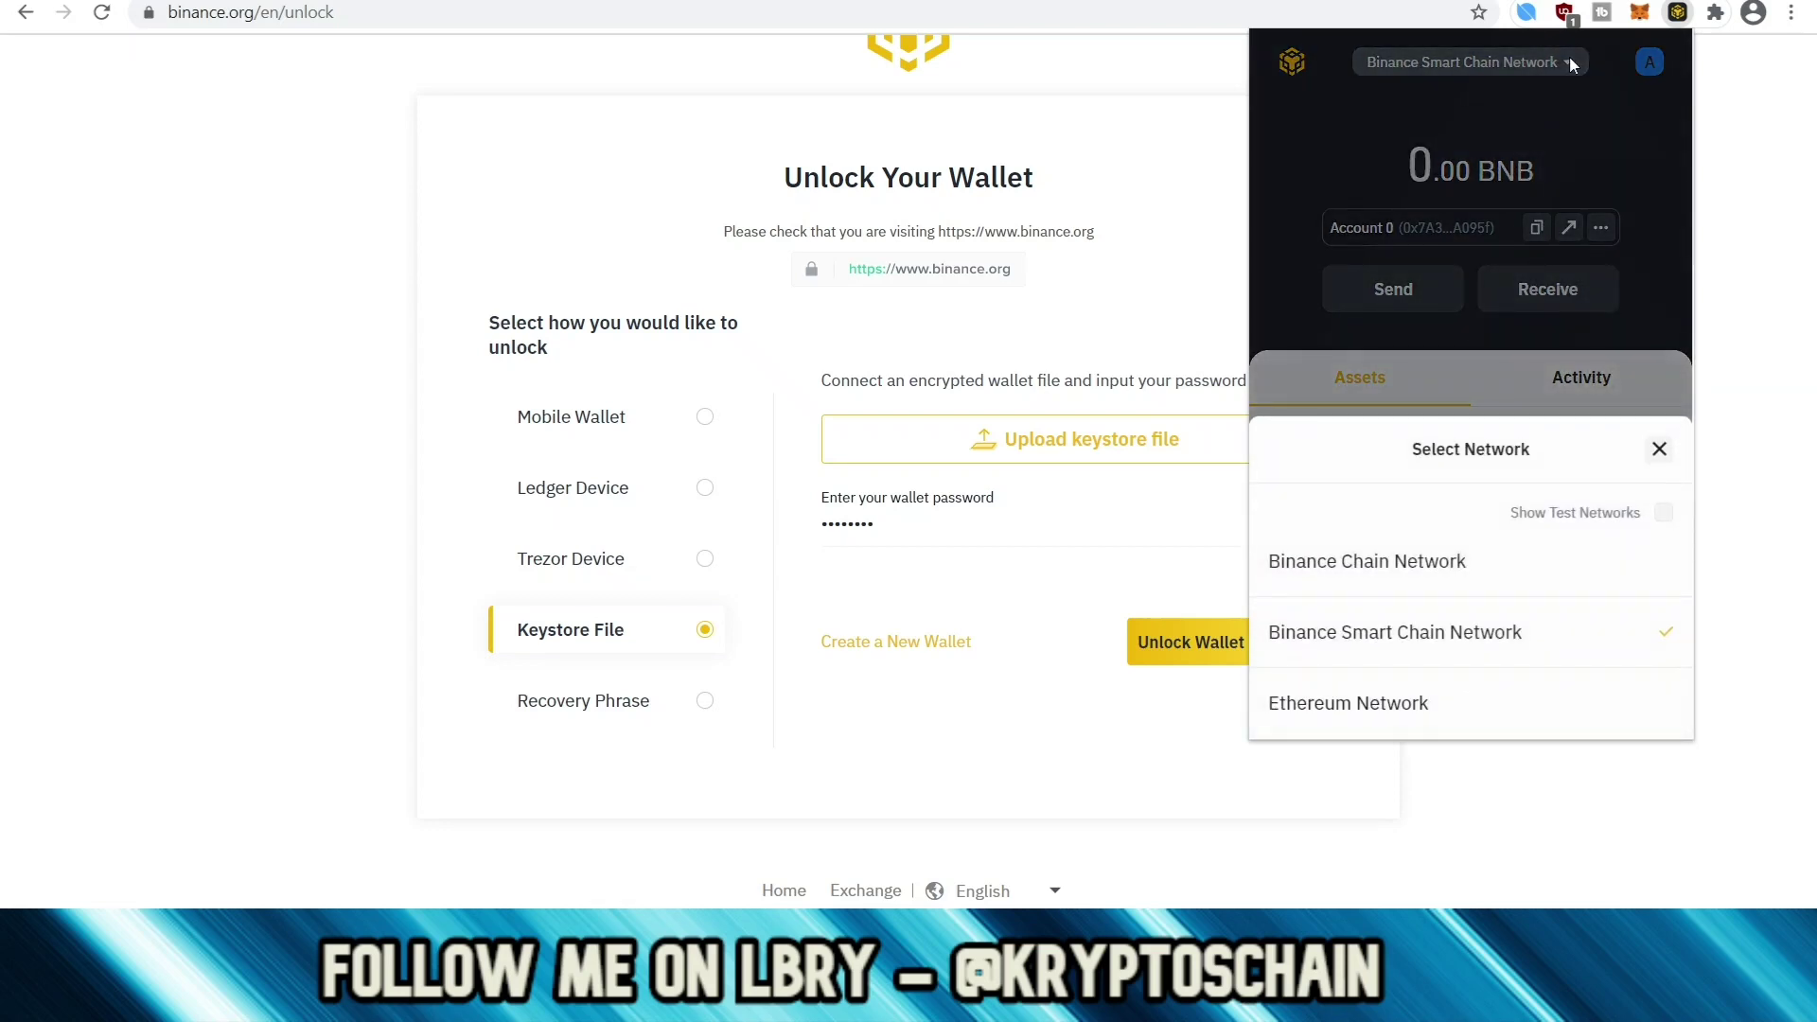
{"action": "left_click", "coordinate": [1391, 568]}
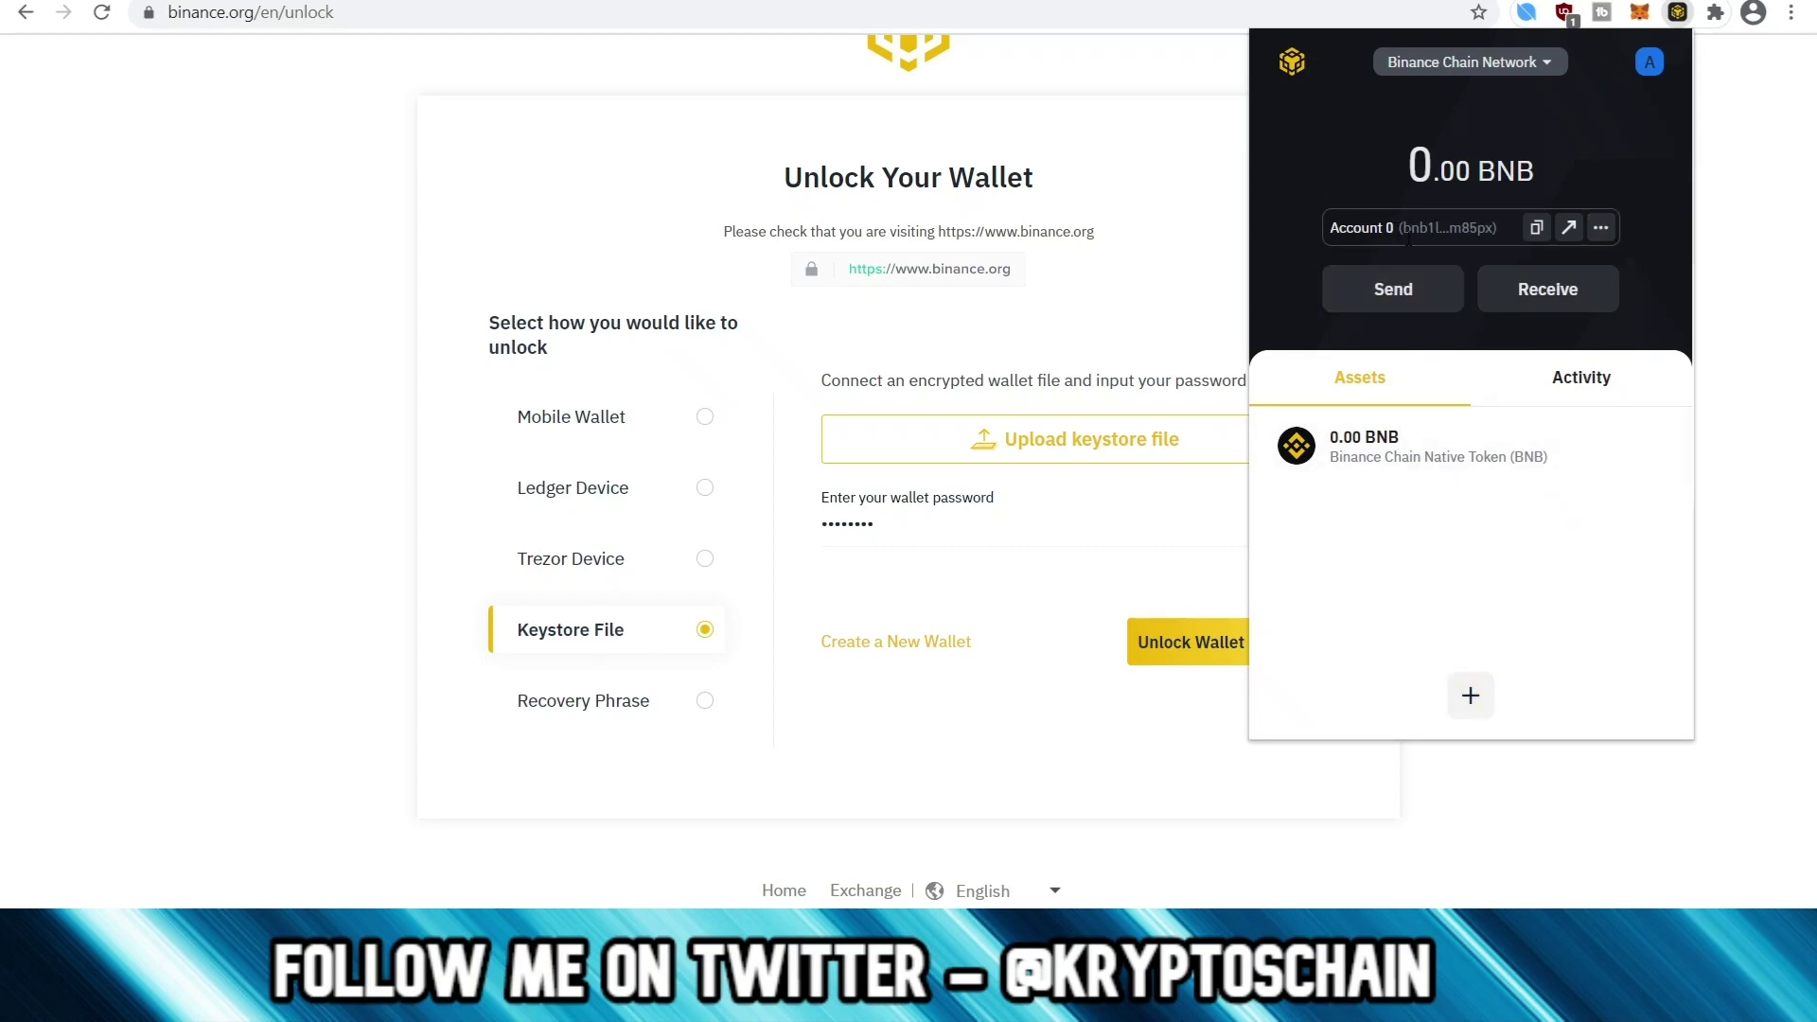
{"action": "left_click", "coordinate": [1535, 231]}
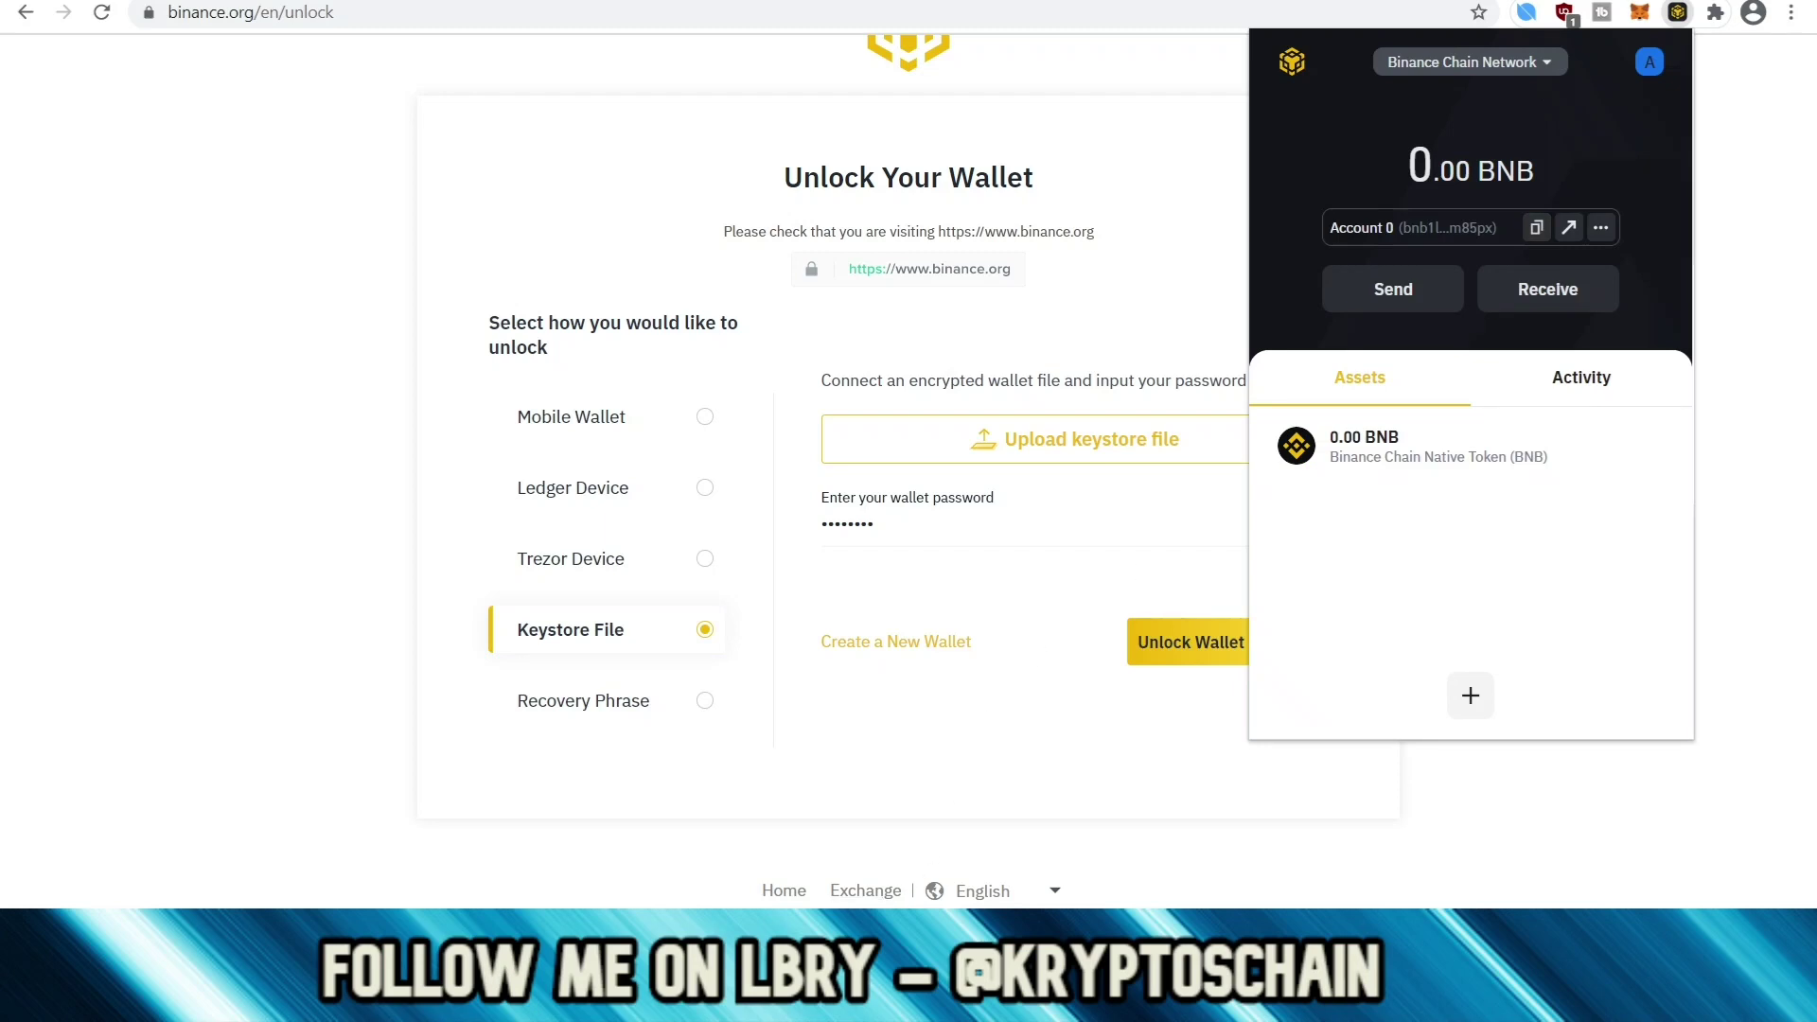
Paste the copied wallet address onto a new line in the Notepad notes, then minimize Notepad.
{"action": "key", "text": "alt+Tab"}
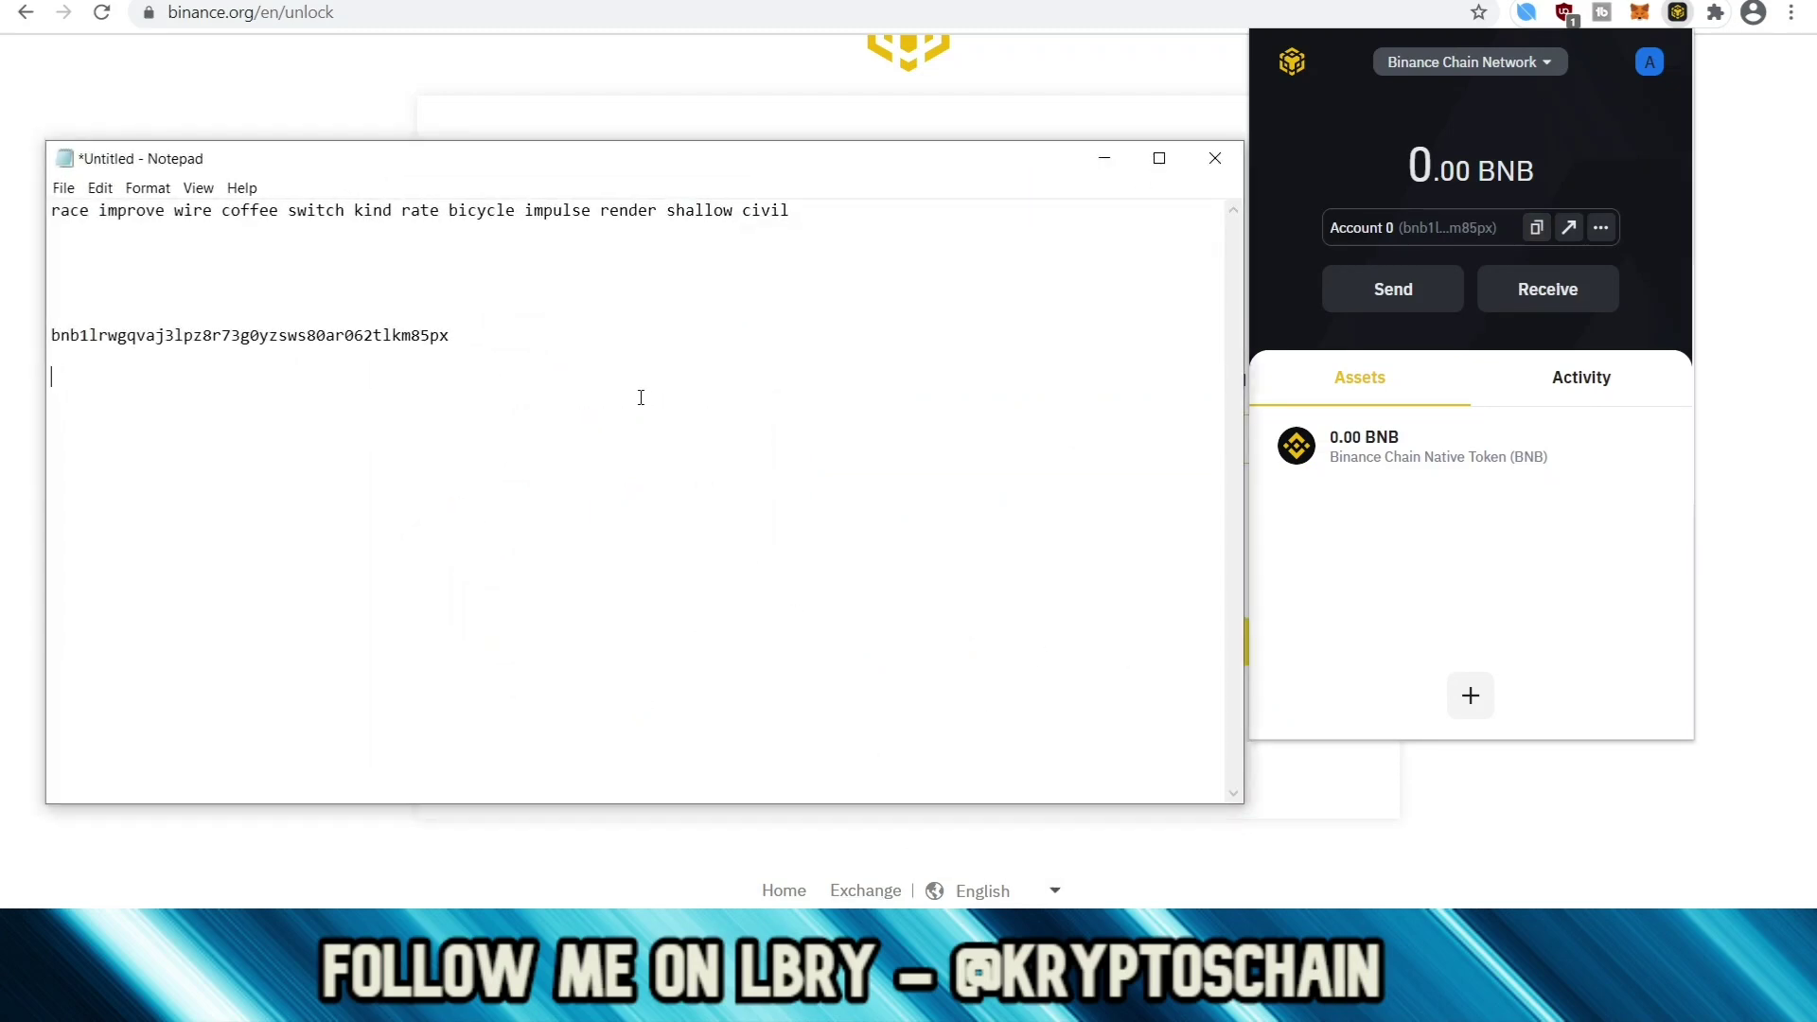
{"action": "key", "text": "Return"}
{"action": "key", "text": "Return"}
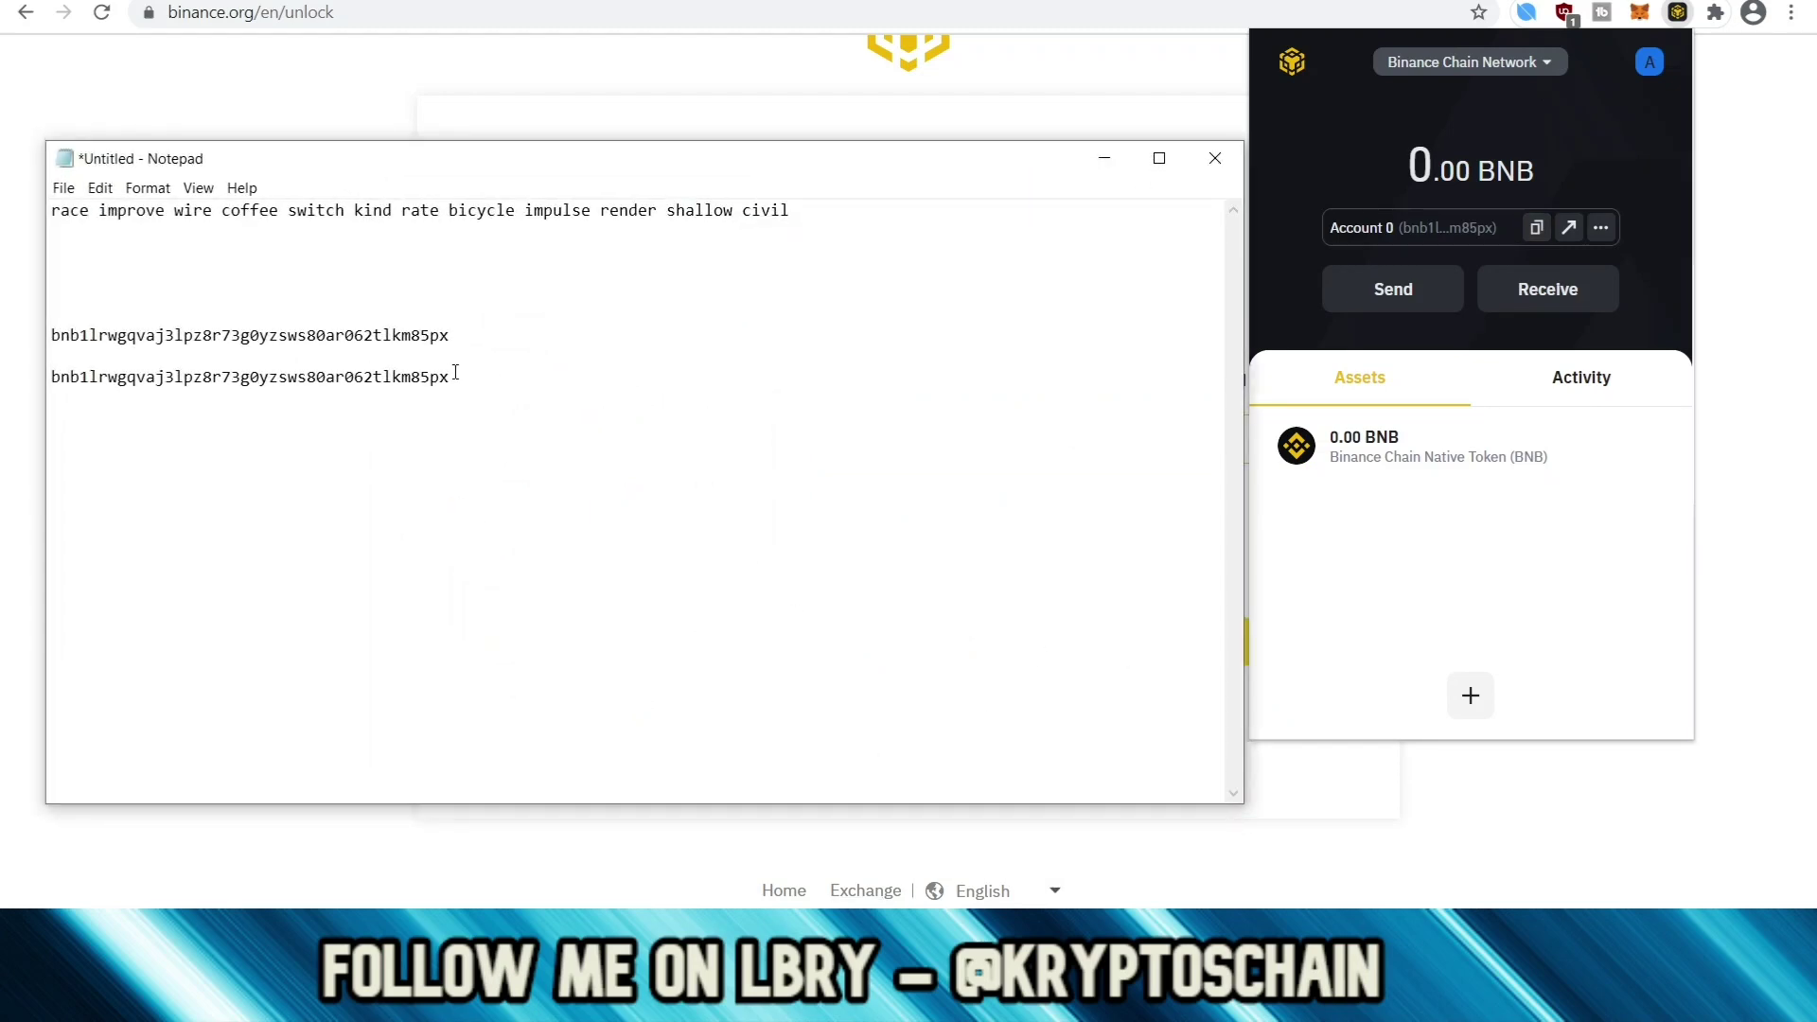
{"action": "left_click_drag", "start_coordinate": [455, 376], "coordinate": [42, 382]}
{"action": "left_click", "coordinate": [458, 392]}
{"action": "left_click", "coordinate": [1100, 159]}
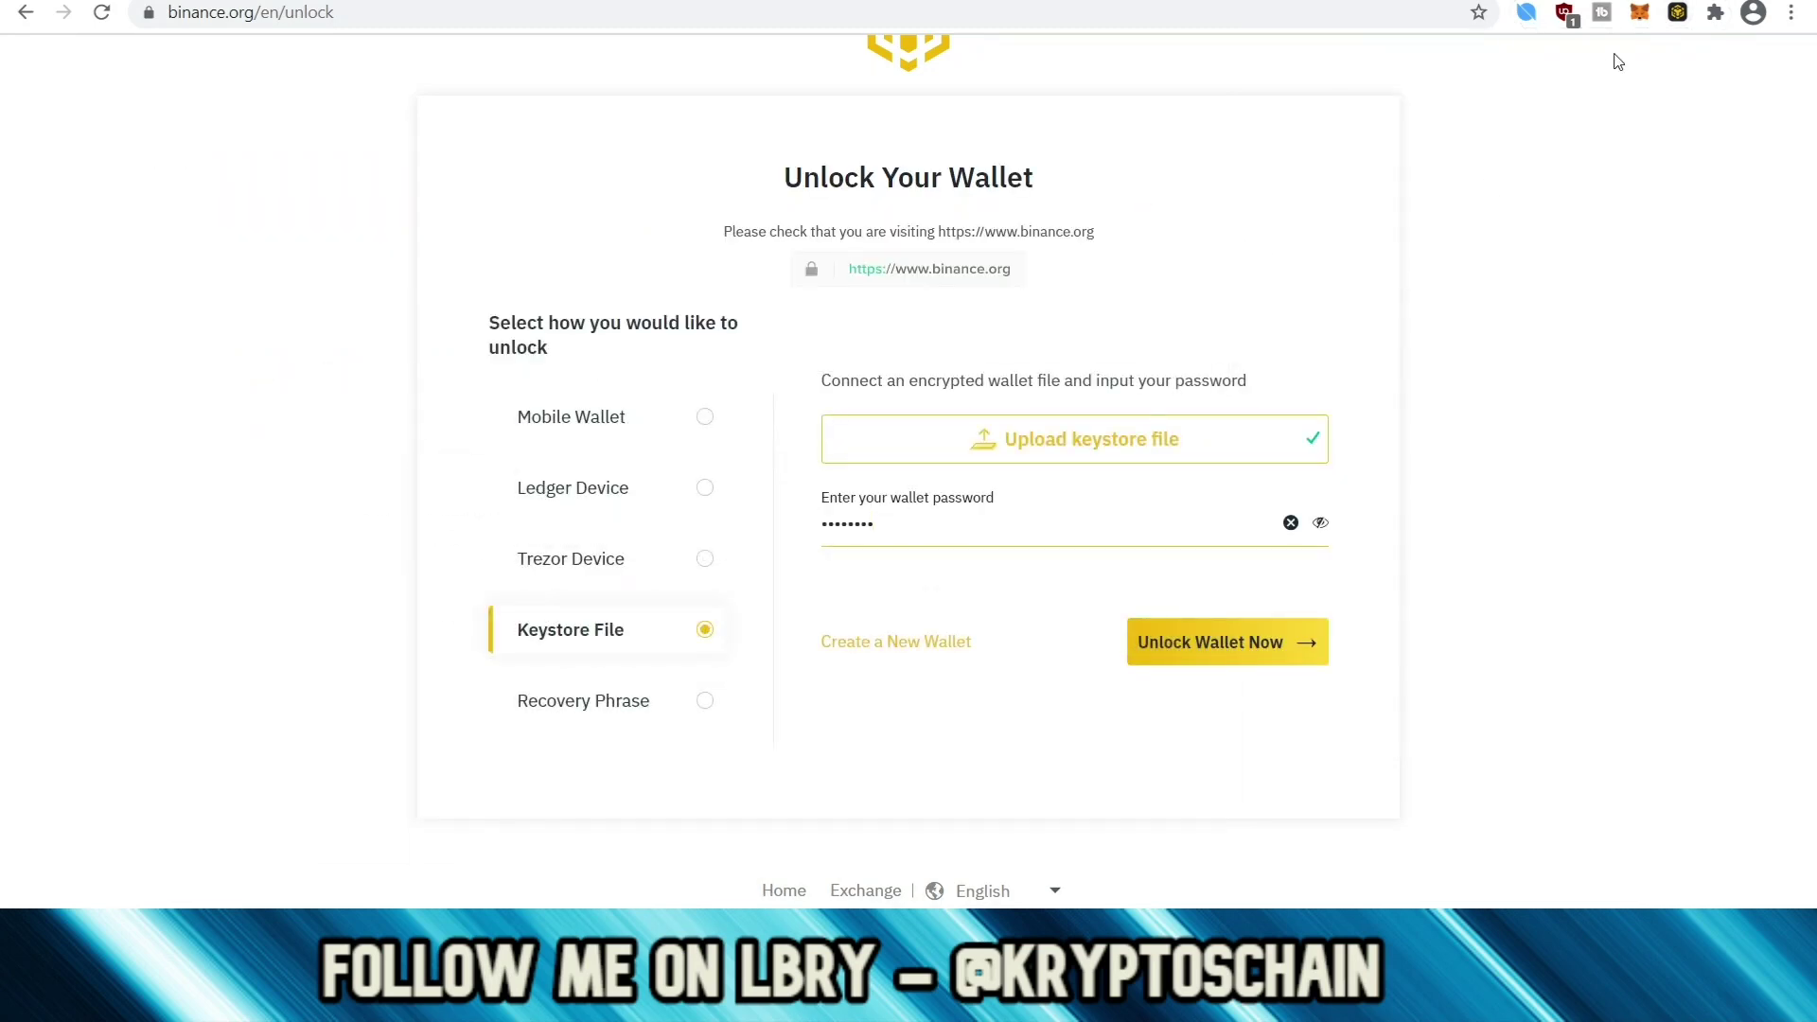
Close the wallet extension's account options and popup, returning to the Unlock Your Wallet form.
{"action": "left_click", "coordinate": [1678, 13]}
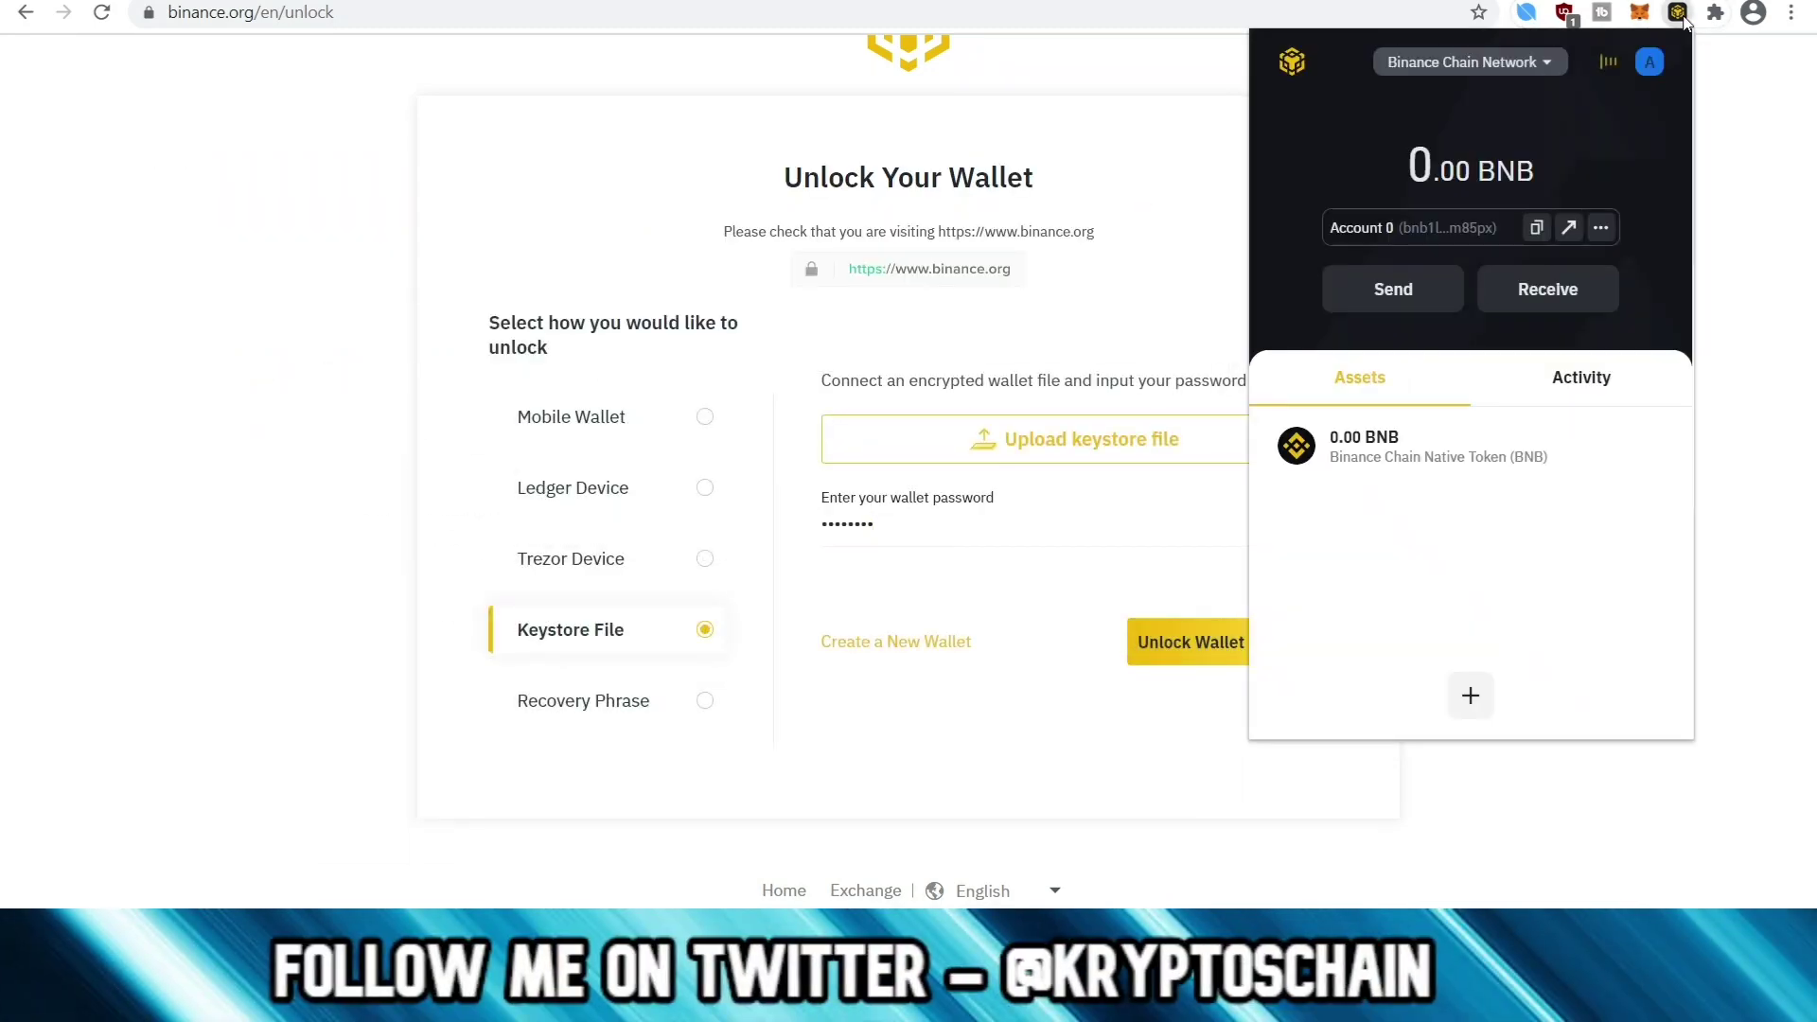
{"action": "left_click", "coordinate": [1602, 229]}
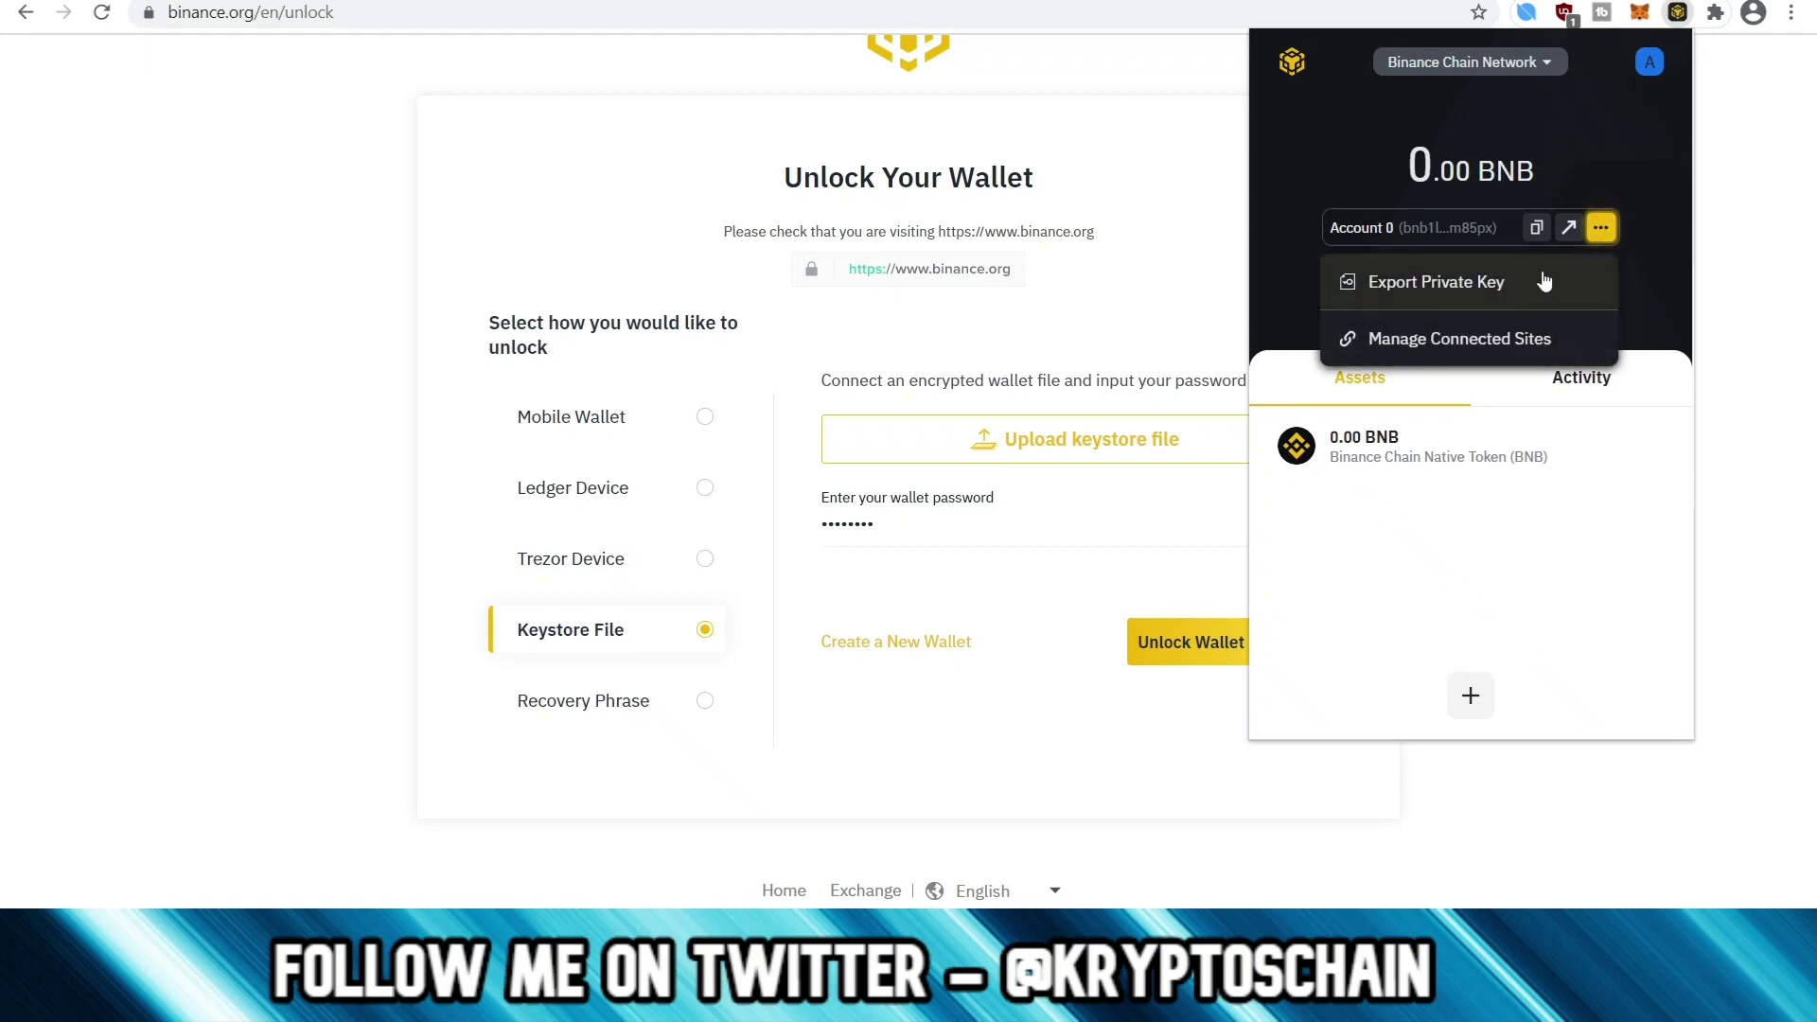
{"action": "left_click", "coordinate": [1641, 184]}
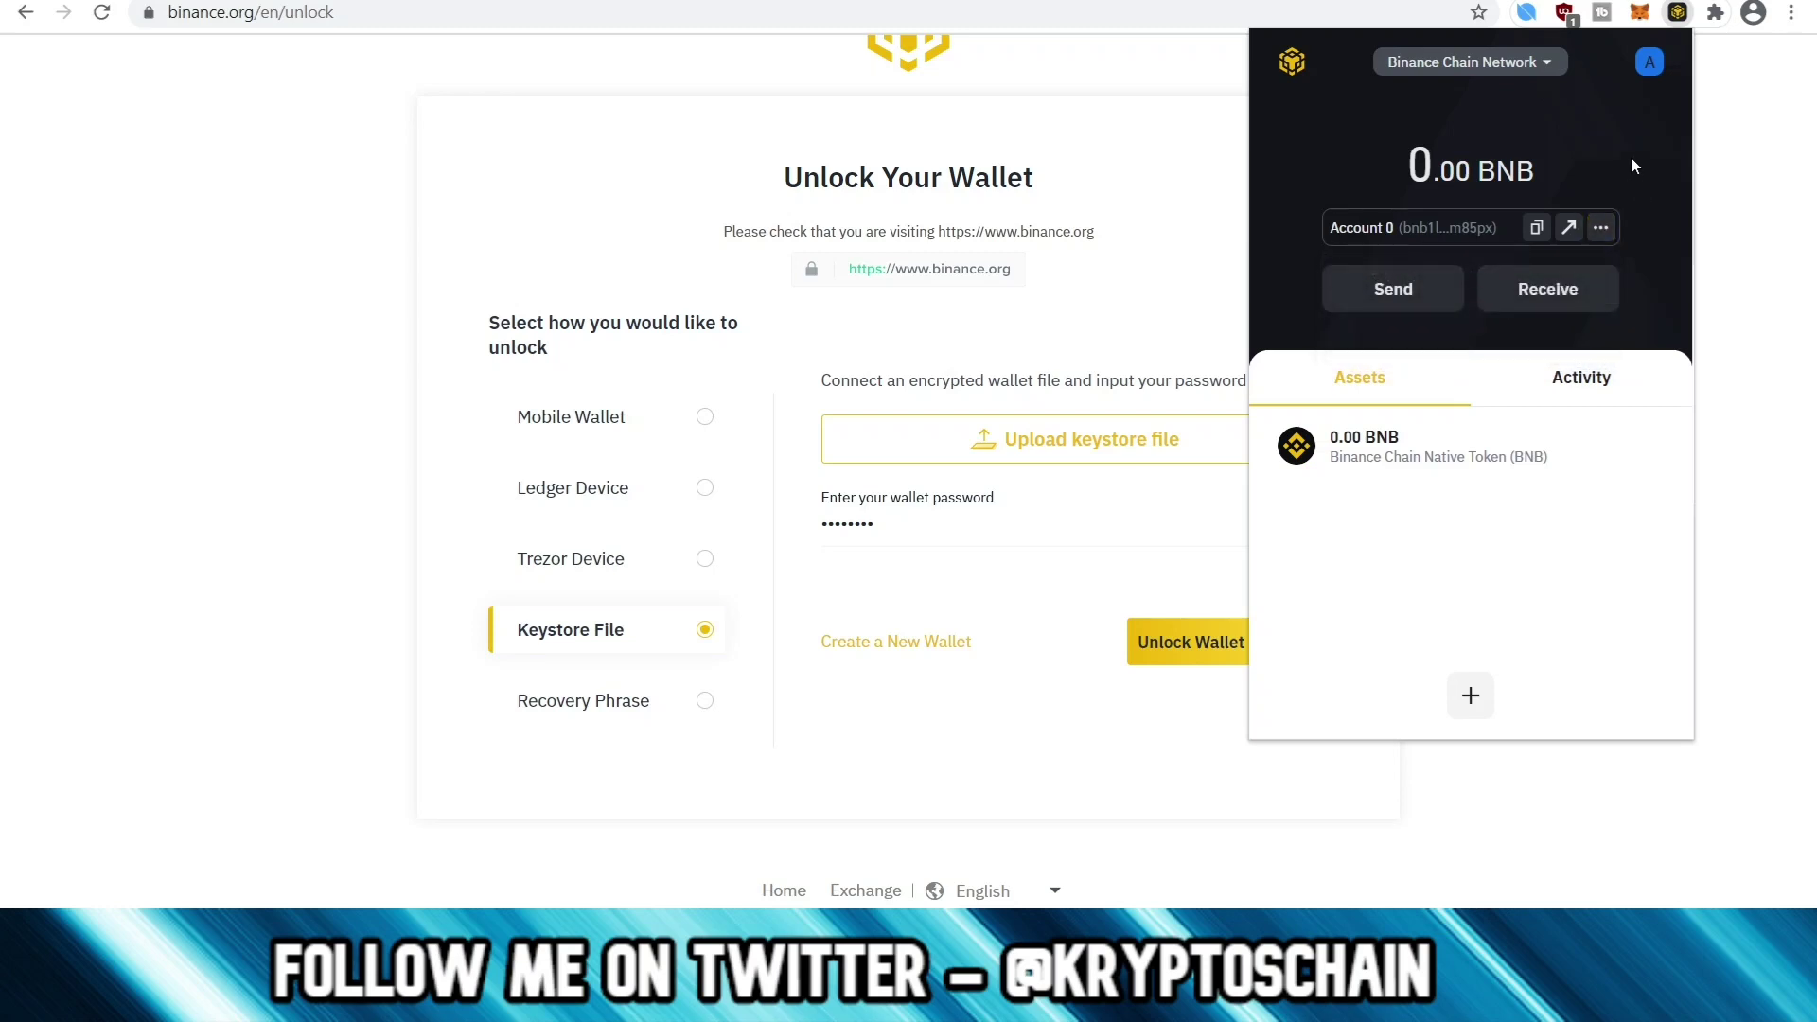
{"action": "left_click", "coordinate": [341, 296]}
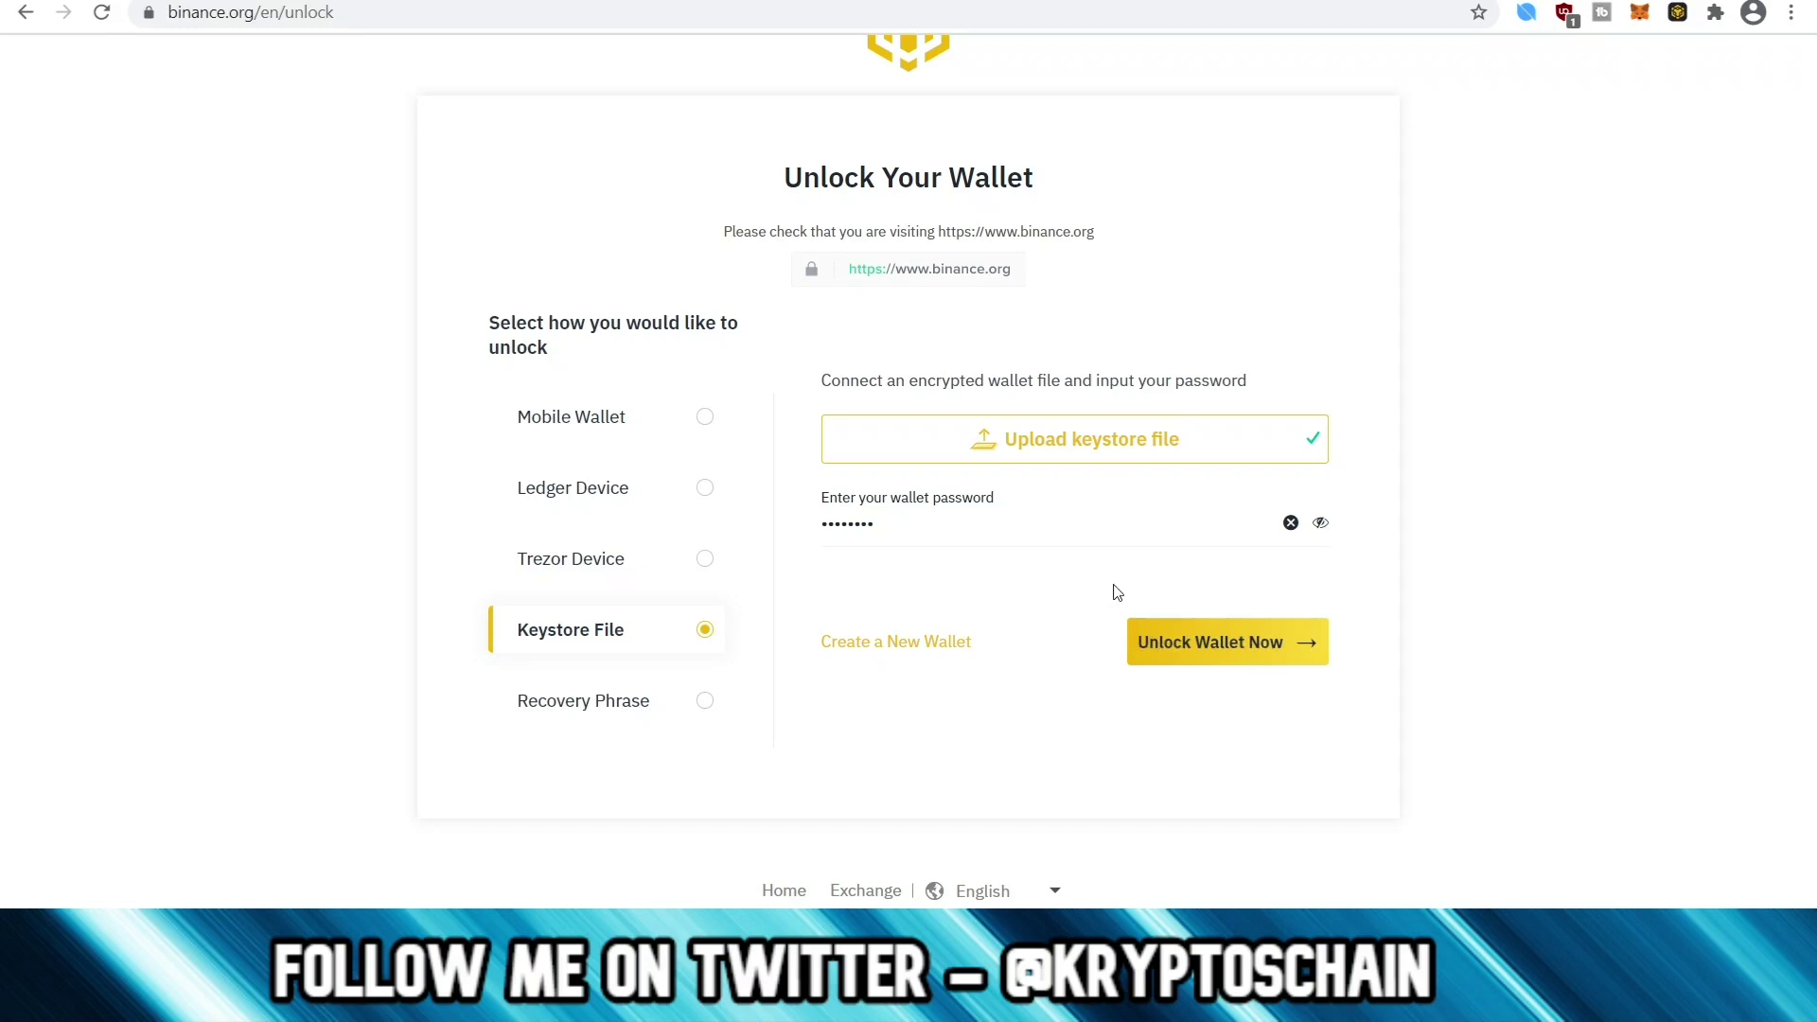
Unlock the wallet with the keystore file and copy its address from the account menu.
{"action": "left_click", "coordinate": [1201, 642]}
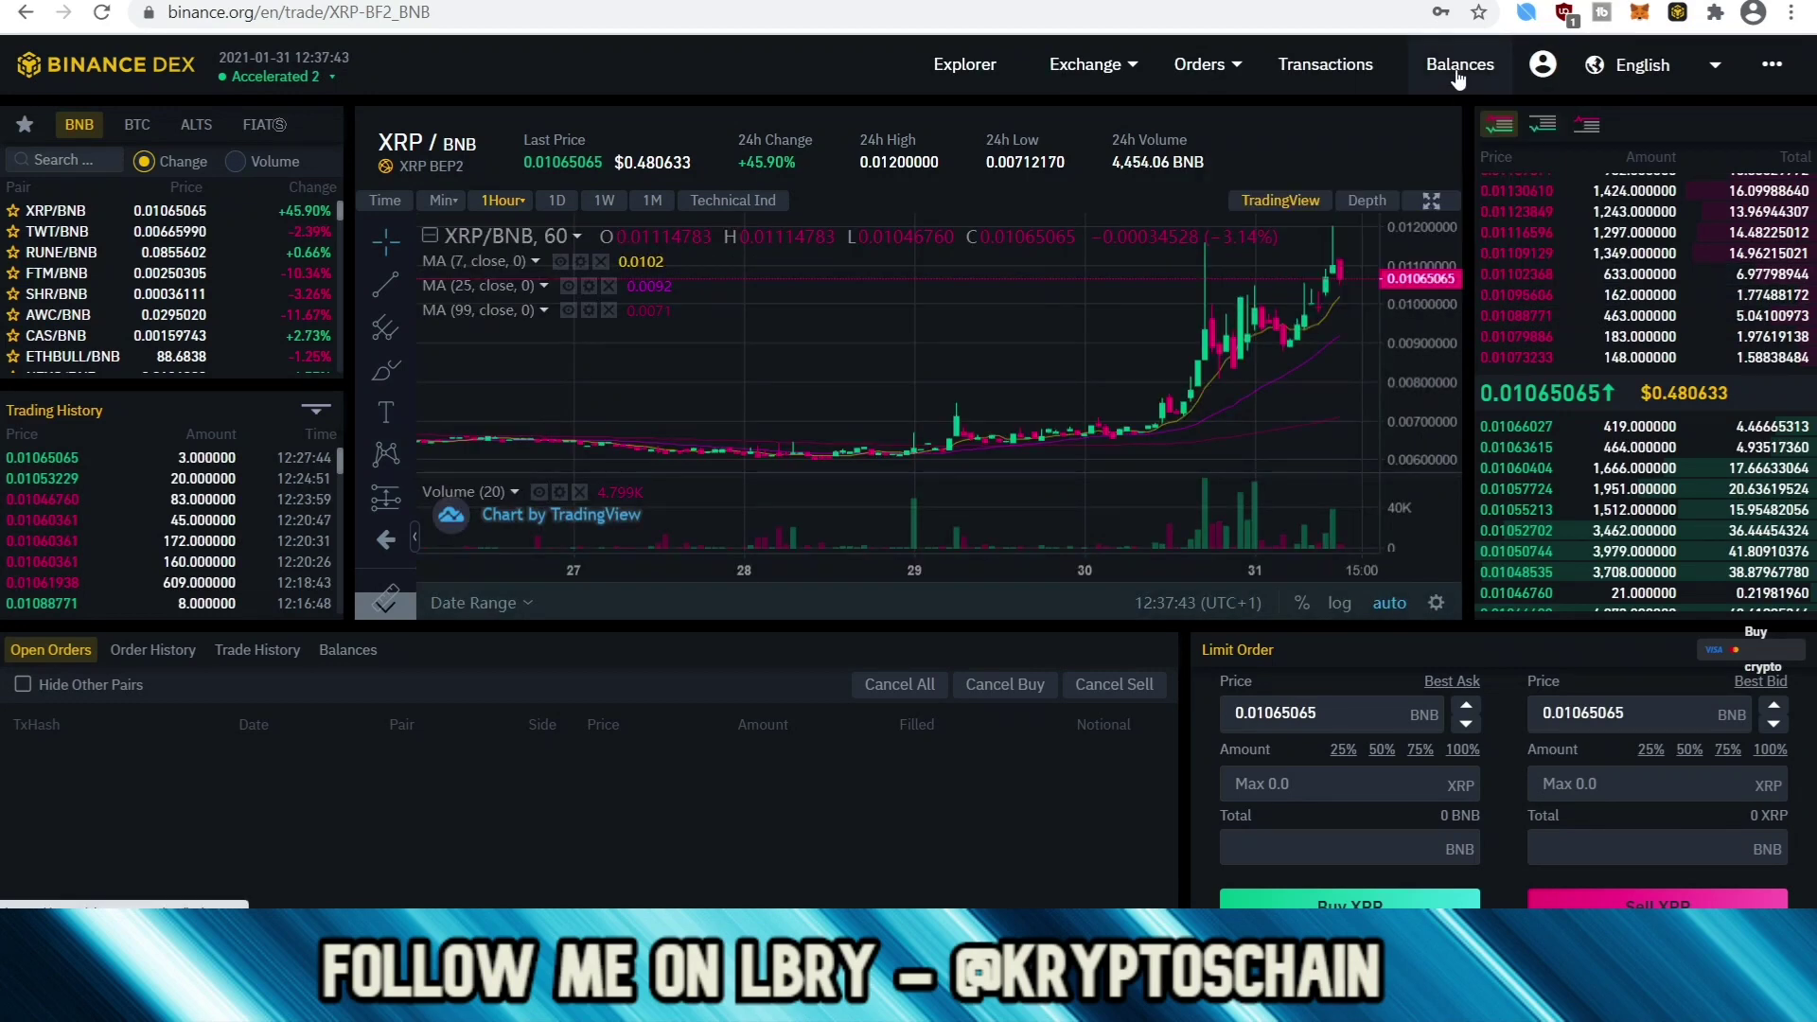
{"action": "mouse_move", "coordinate": [1540, 66]}
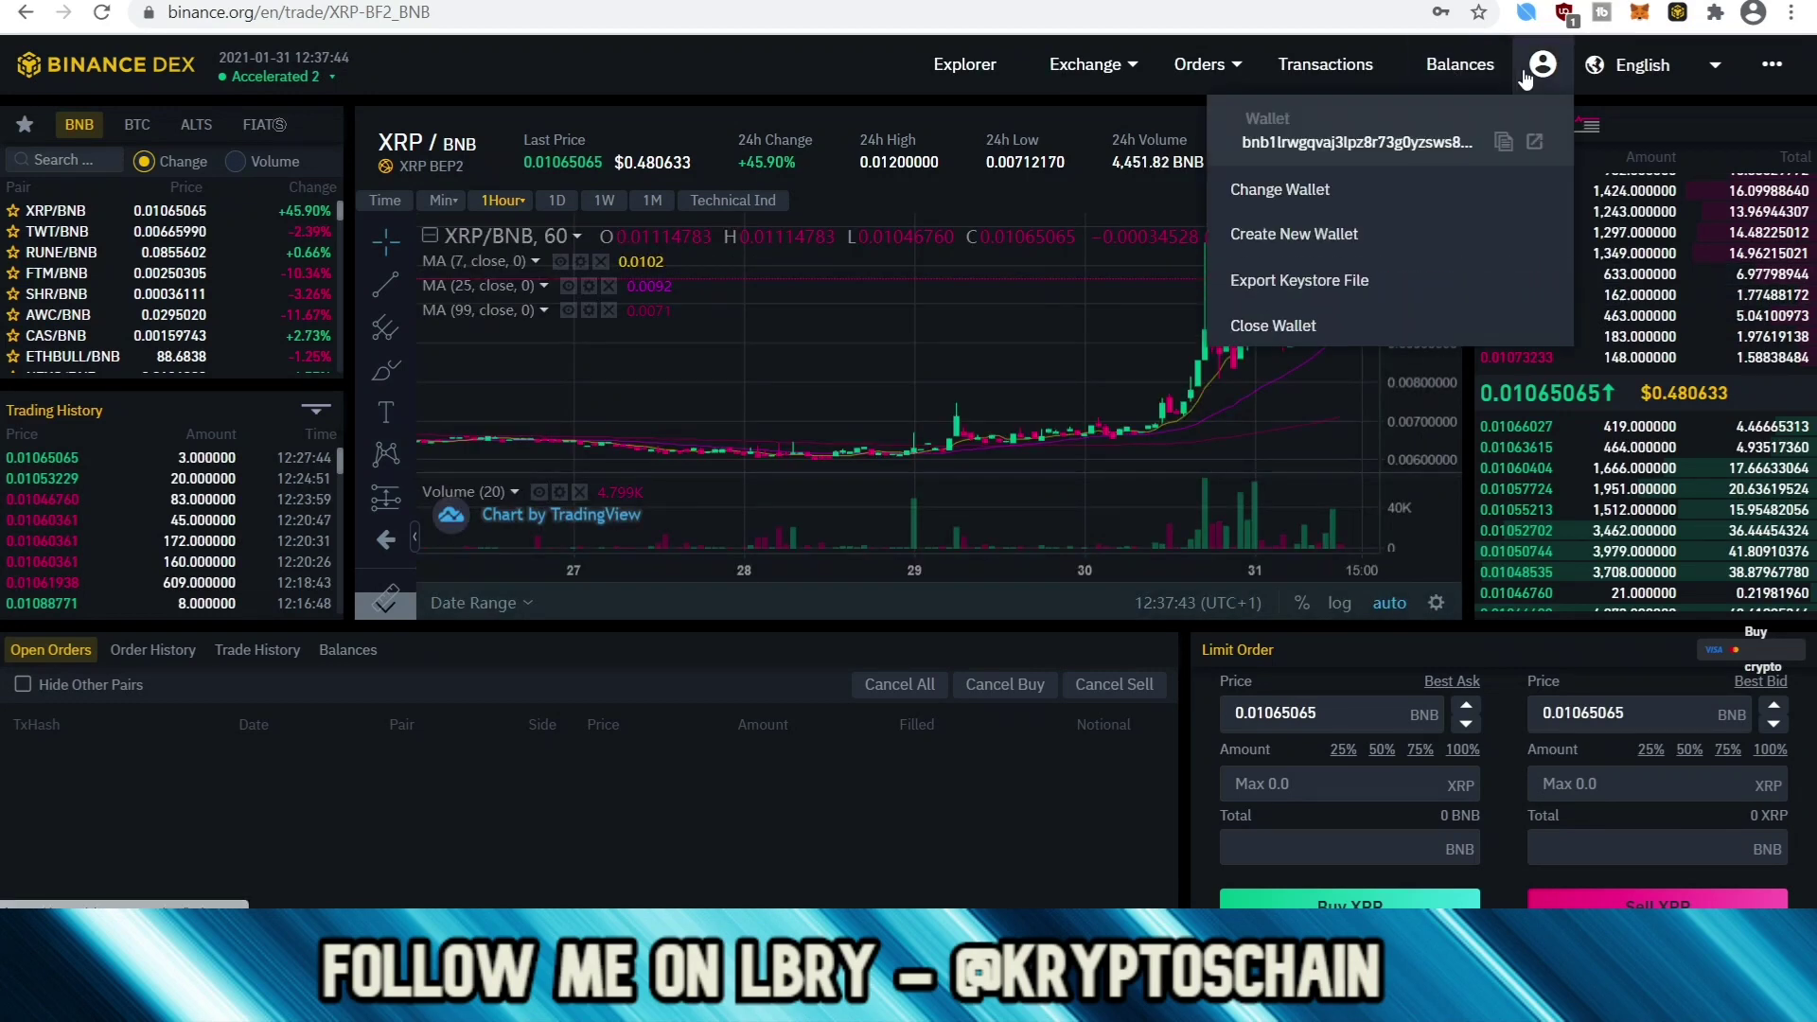
{"action": "left_click", "coordinate": [1505, 142]}
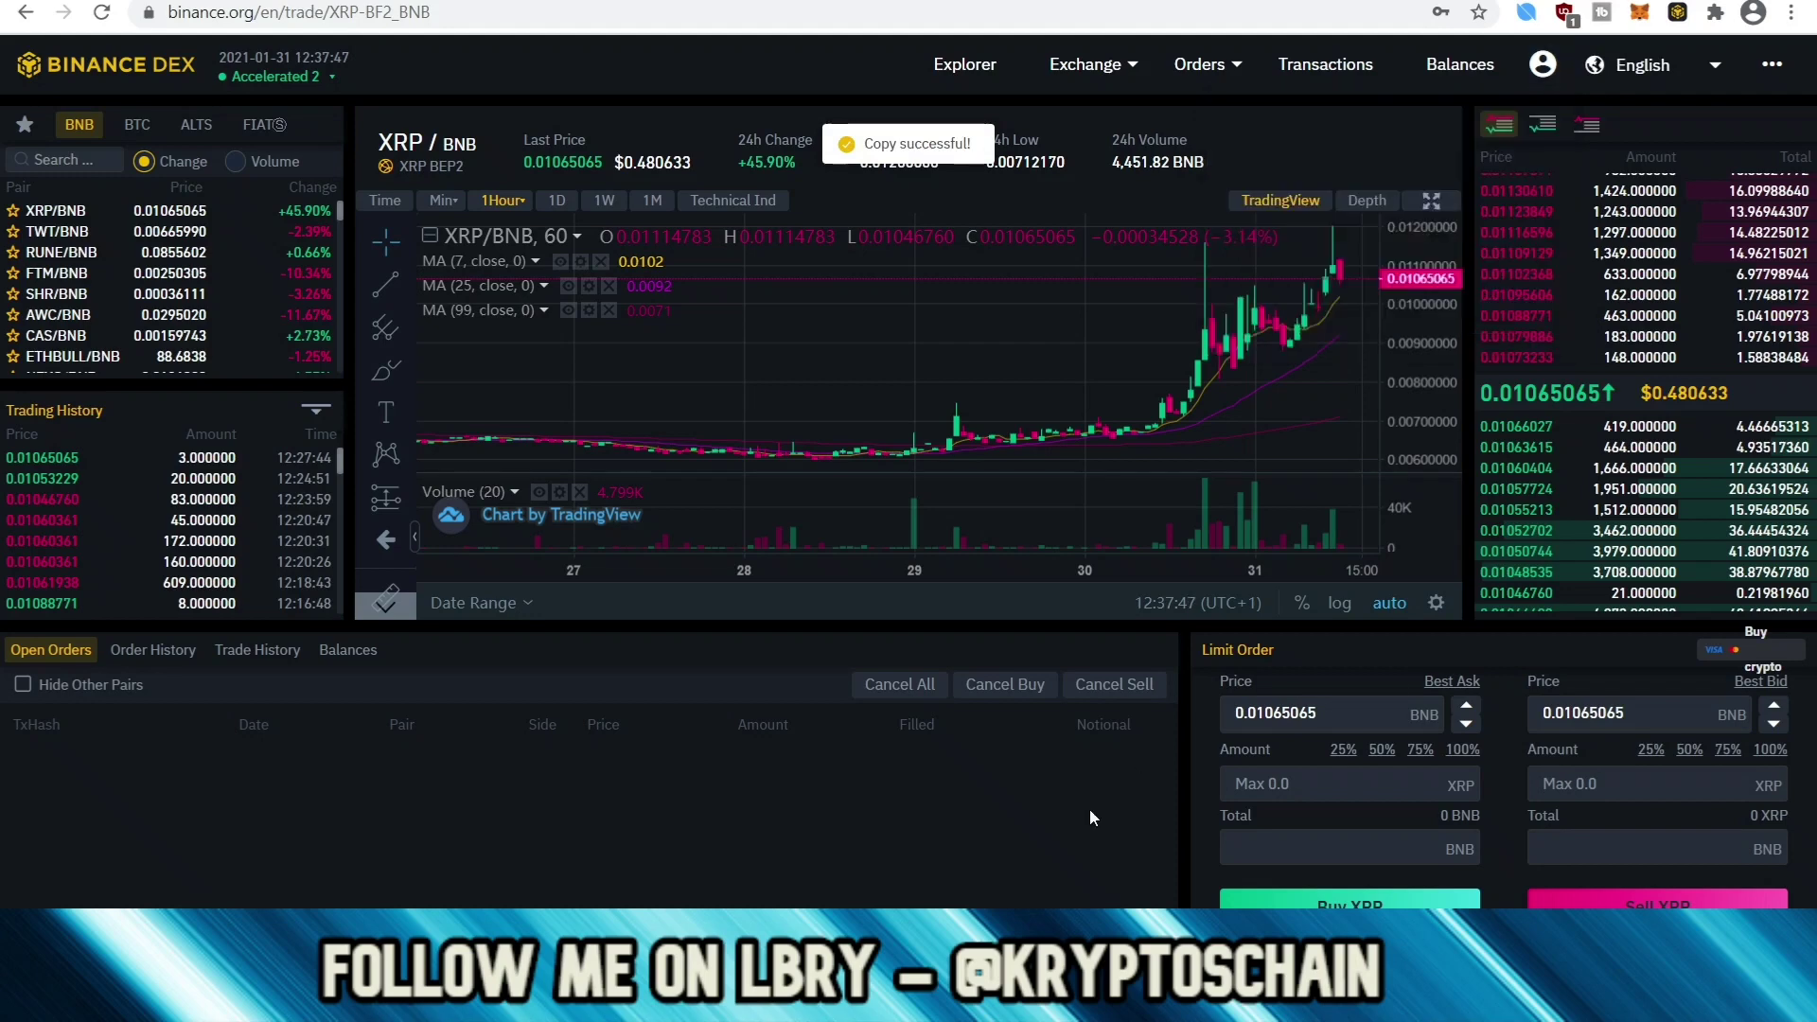
Paste the wallet address twice into the Notepad notes, then minimize Notepad.
{"action": "key", "text": "alt+Tab"}
{"action": "key", "text": "ctrl+v"}
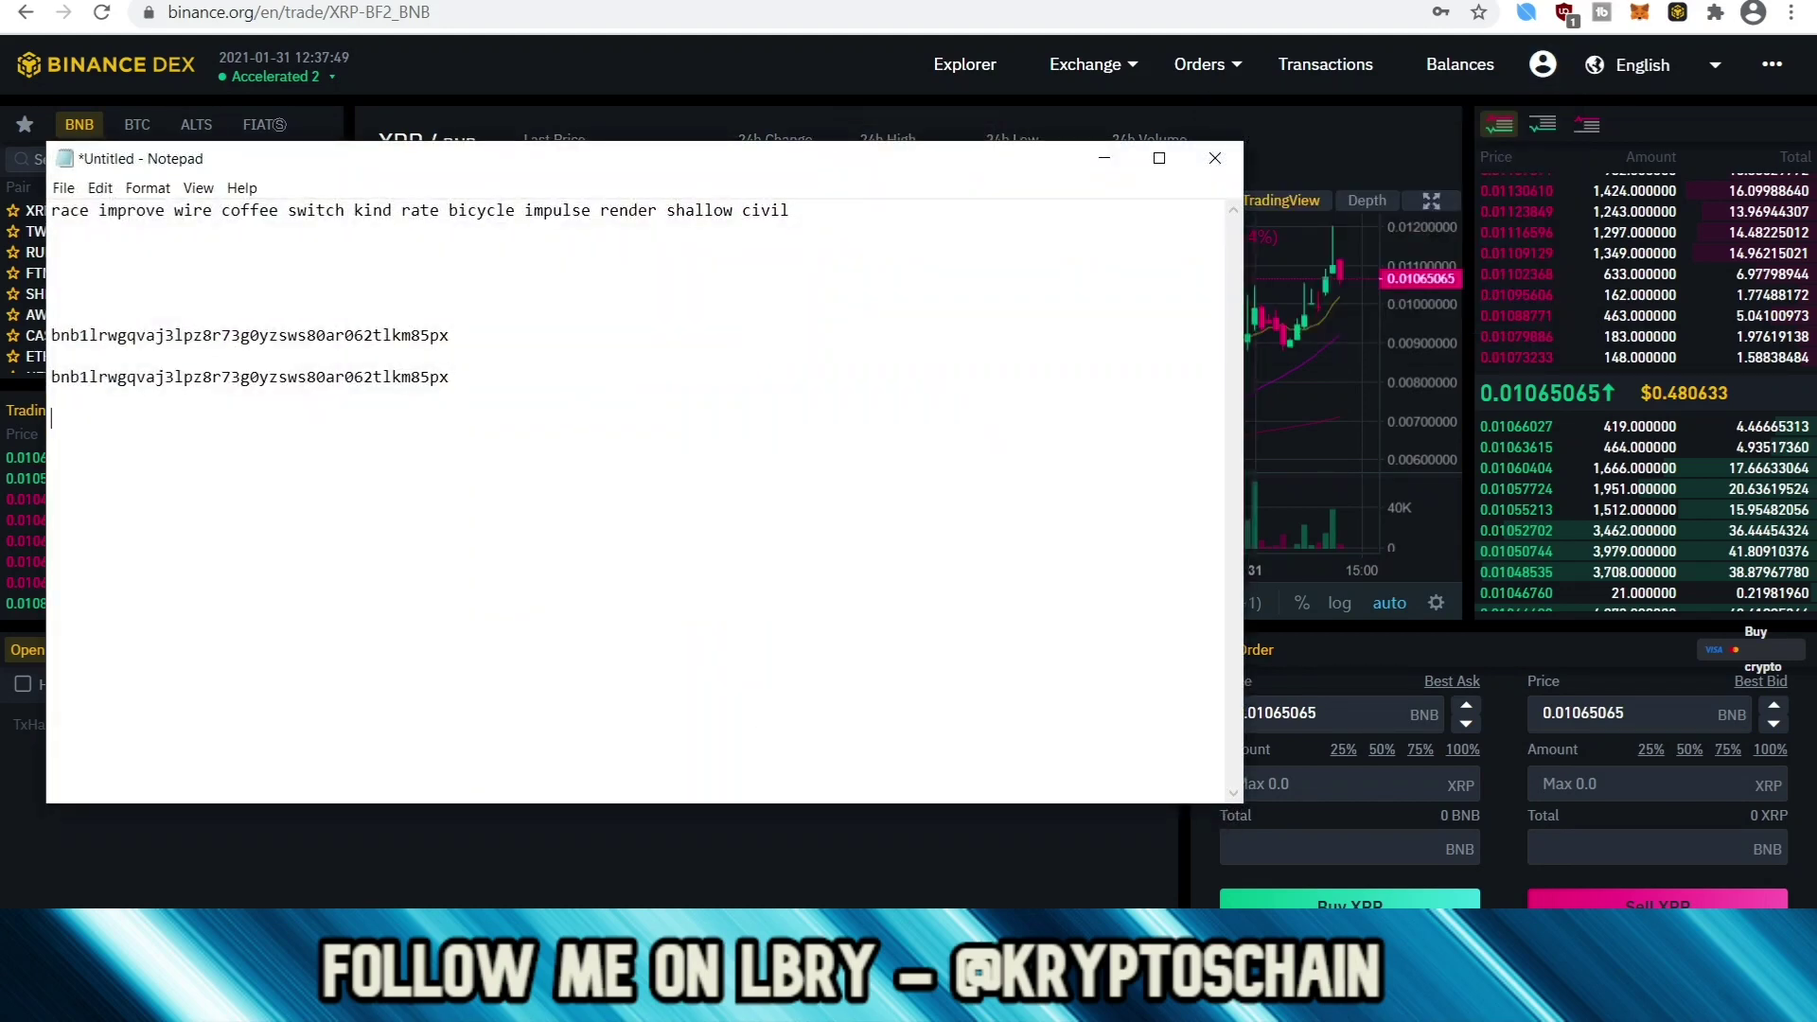
{"action": "key", "text": "Return"}
{"action": "key", "text": "Return"}
{"action": "key", "text": "ctrl+v"}
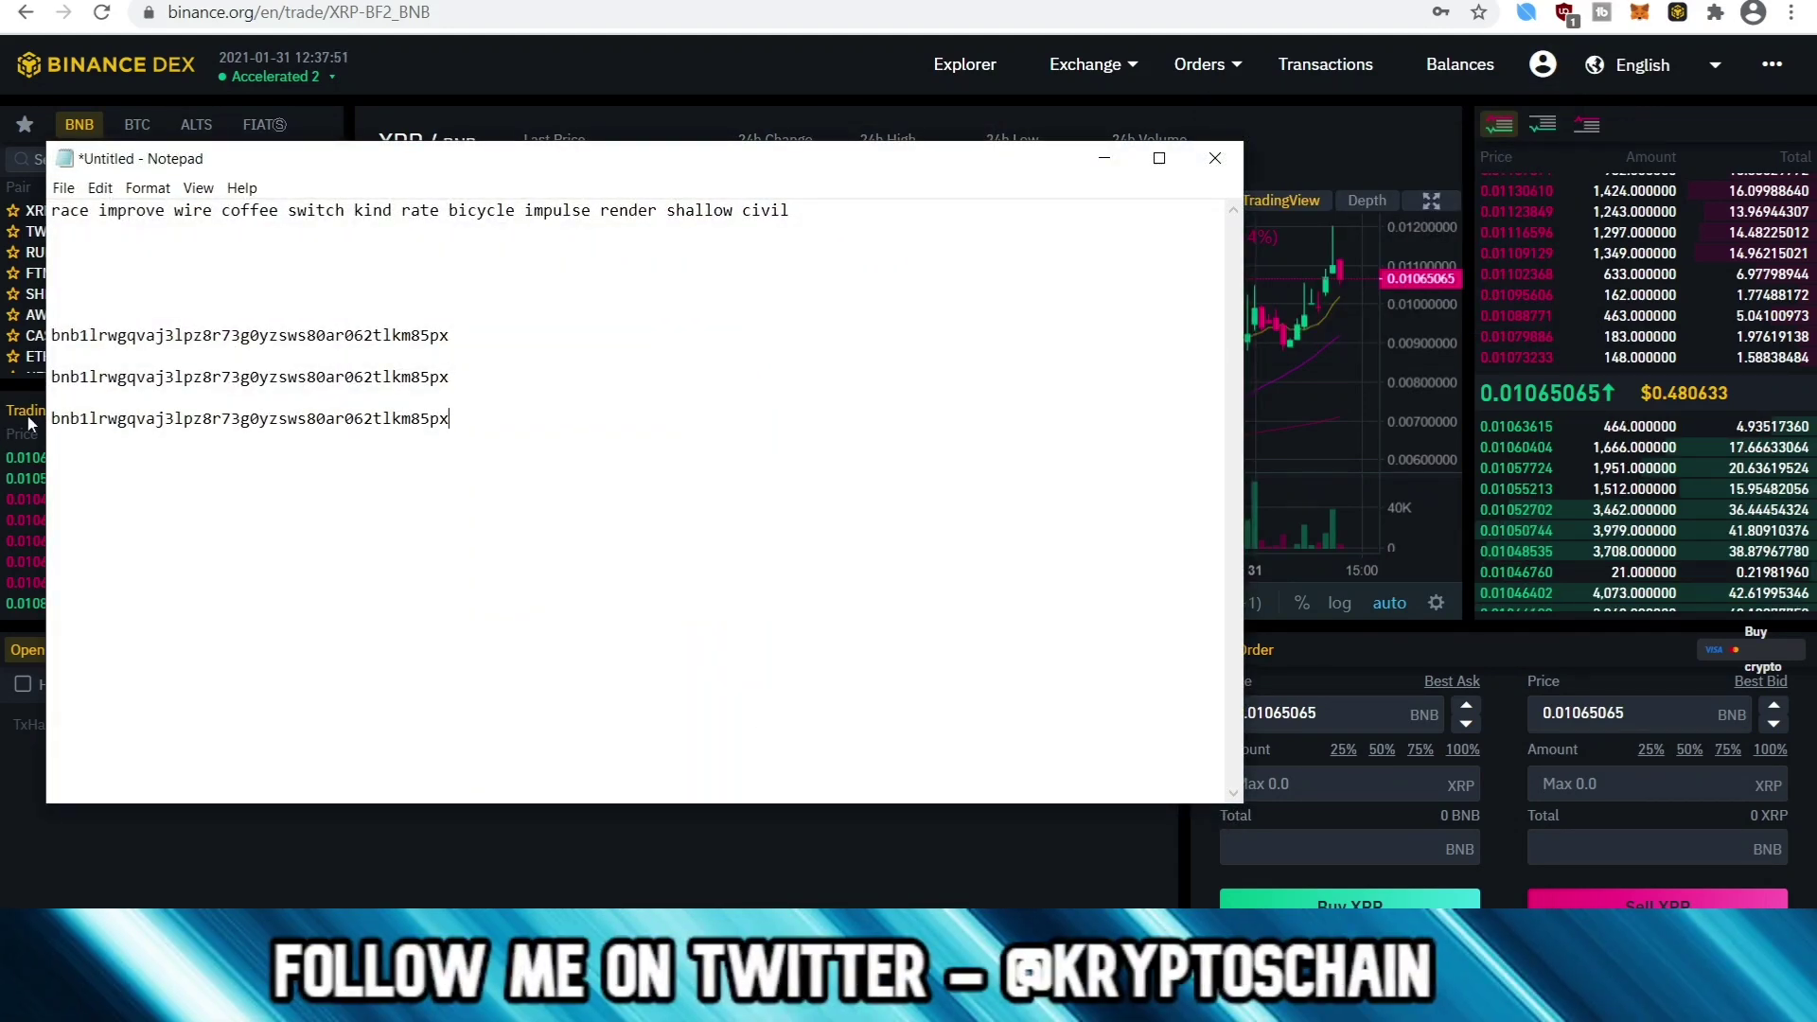
{"action": "left_click_drag", "start_coordinate": [64, 372], "coordinate": [453, 418]}
{"action": "left_click", "coordinate": [924, 248]}
{"action": "left_click", "coordinate": [1103, 159]}
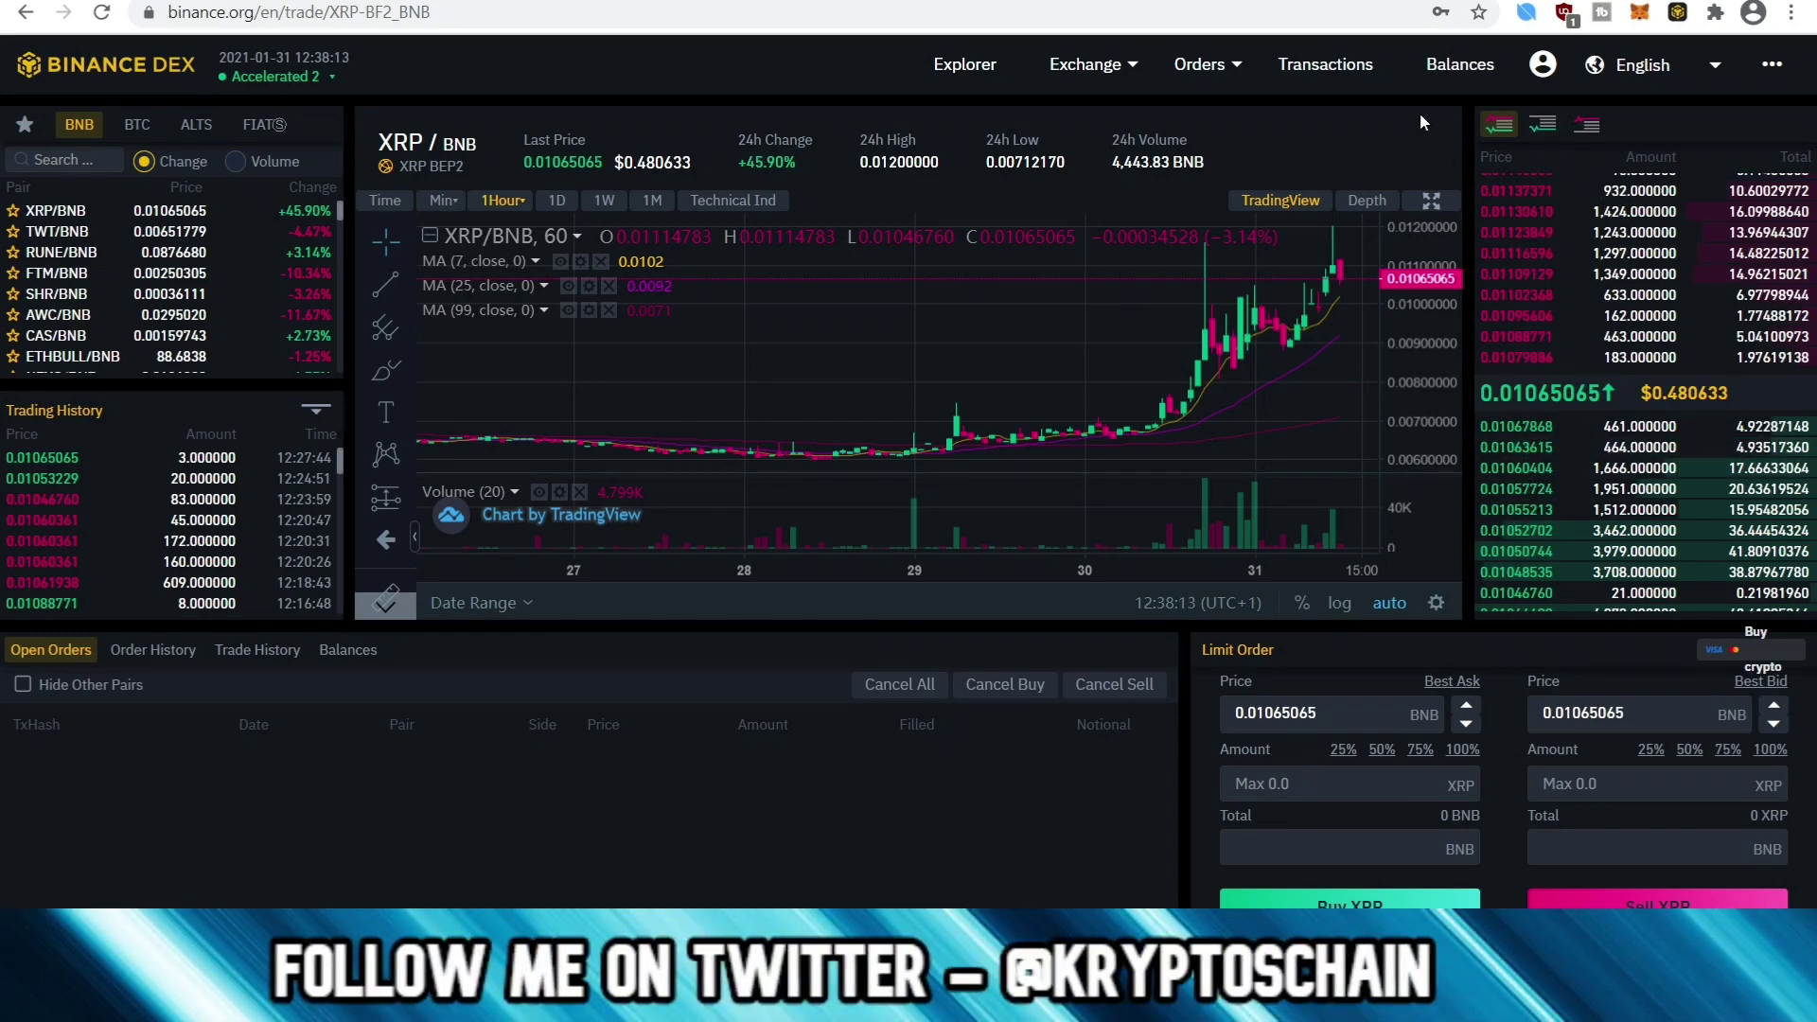
Set the buy limit price to the 0.01073602 ask and start entering the 10 BNB total.
{"action": "mouse_move", "coordinate": [1541, 76]}
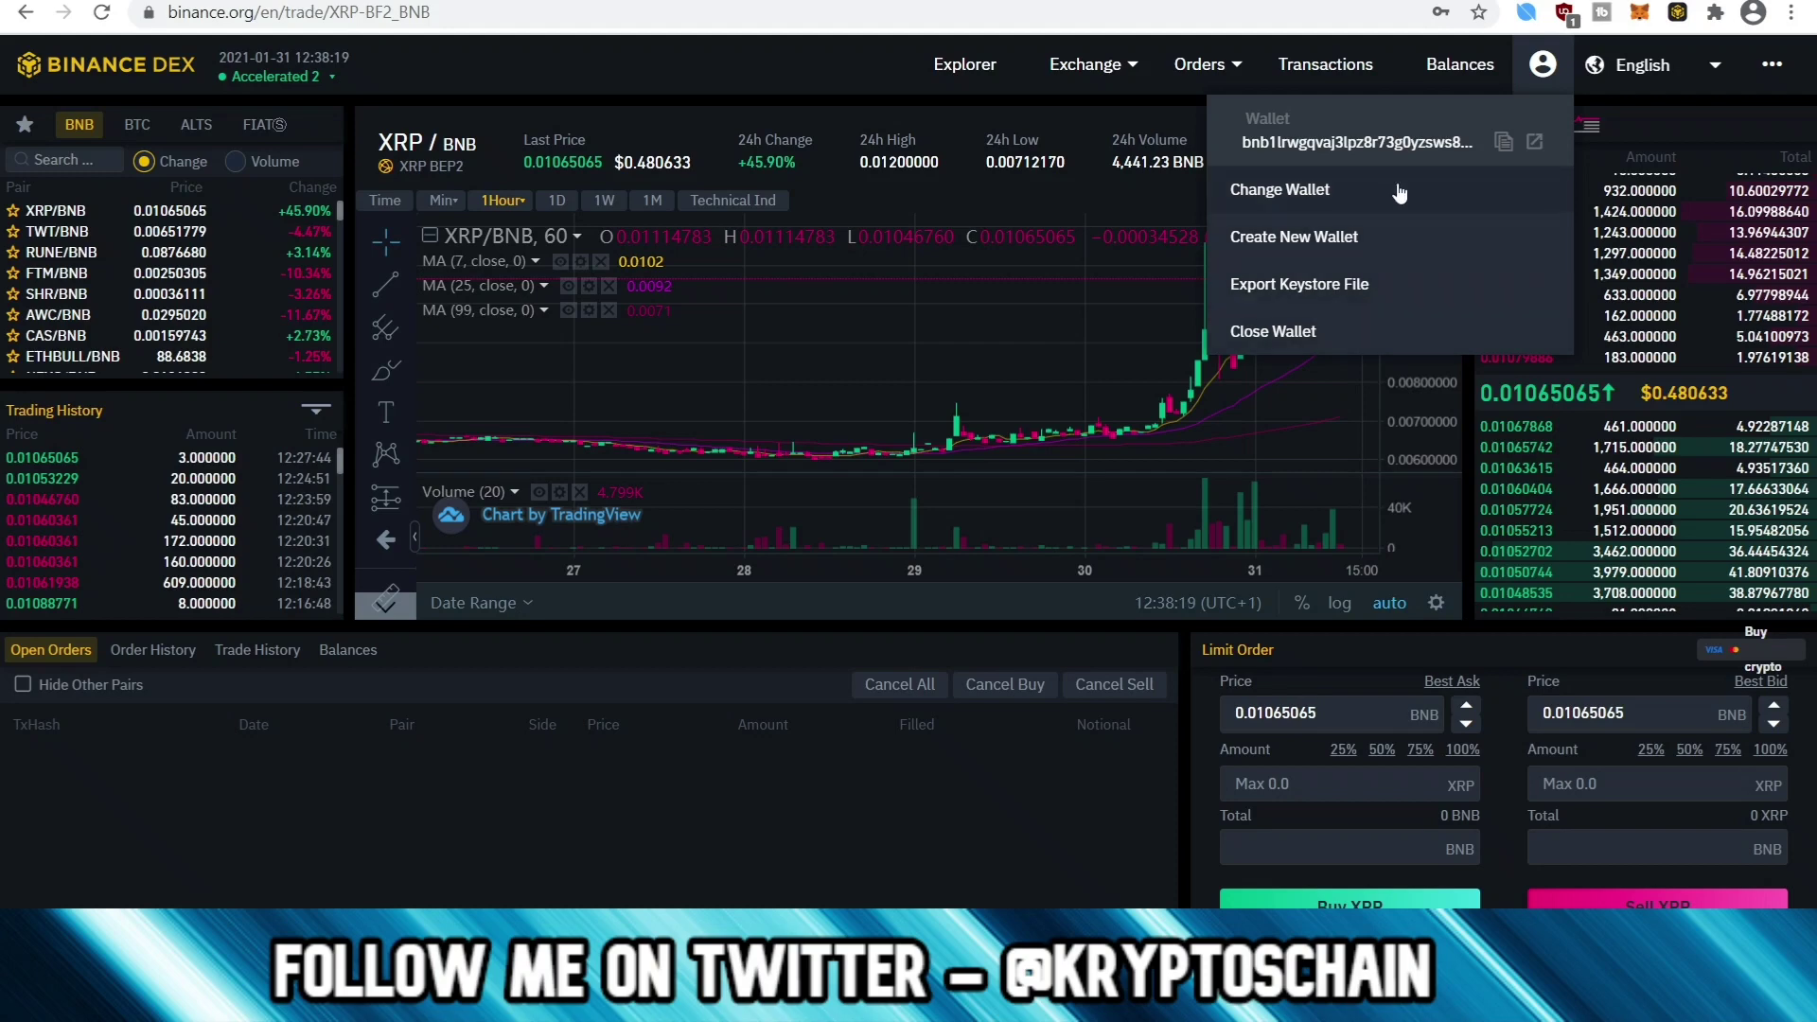
{"action": "mouse_move", "coordinate": [1200, 67]}
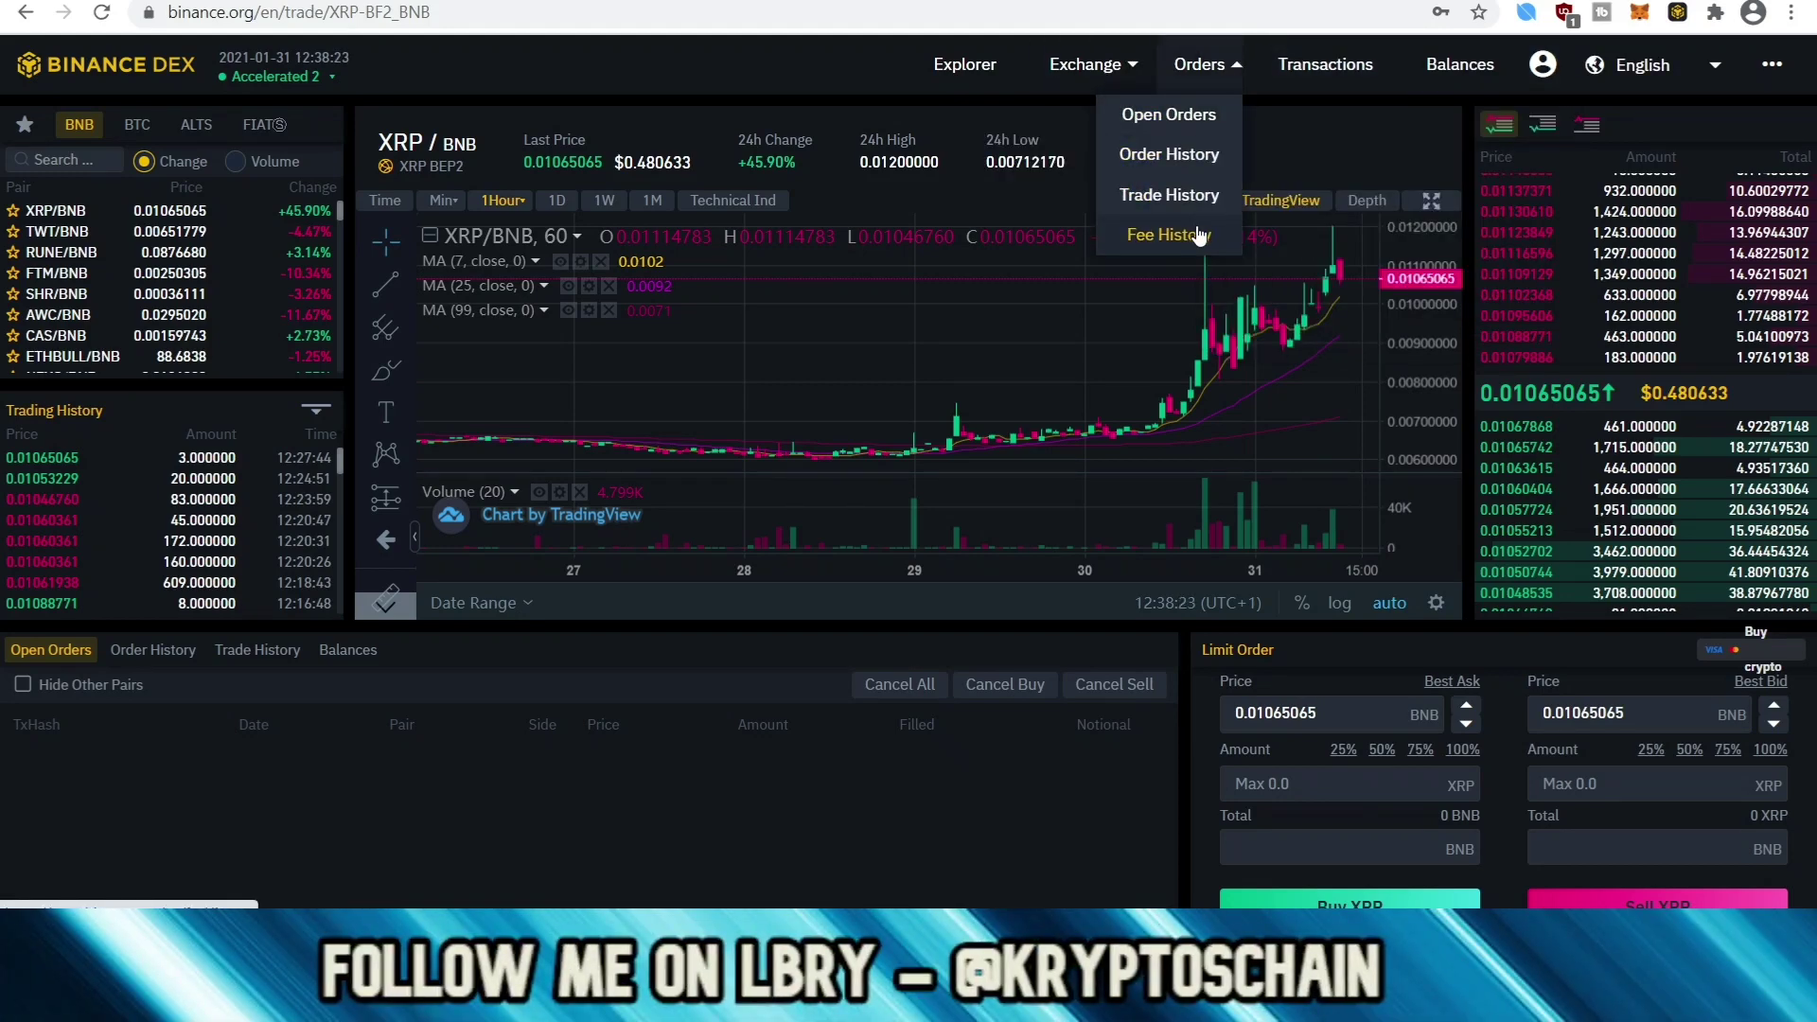
{"action": "left_click", "coordinate": [1571, 358]}
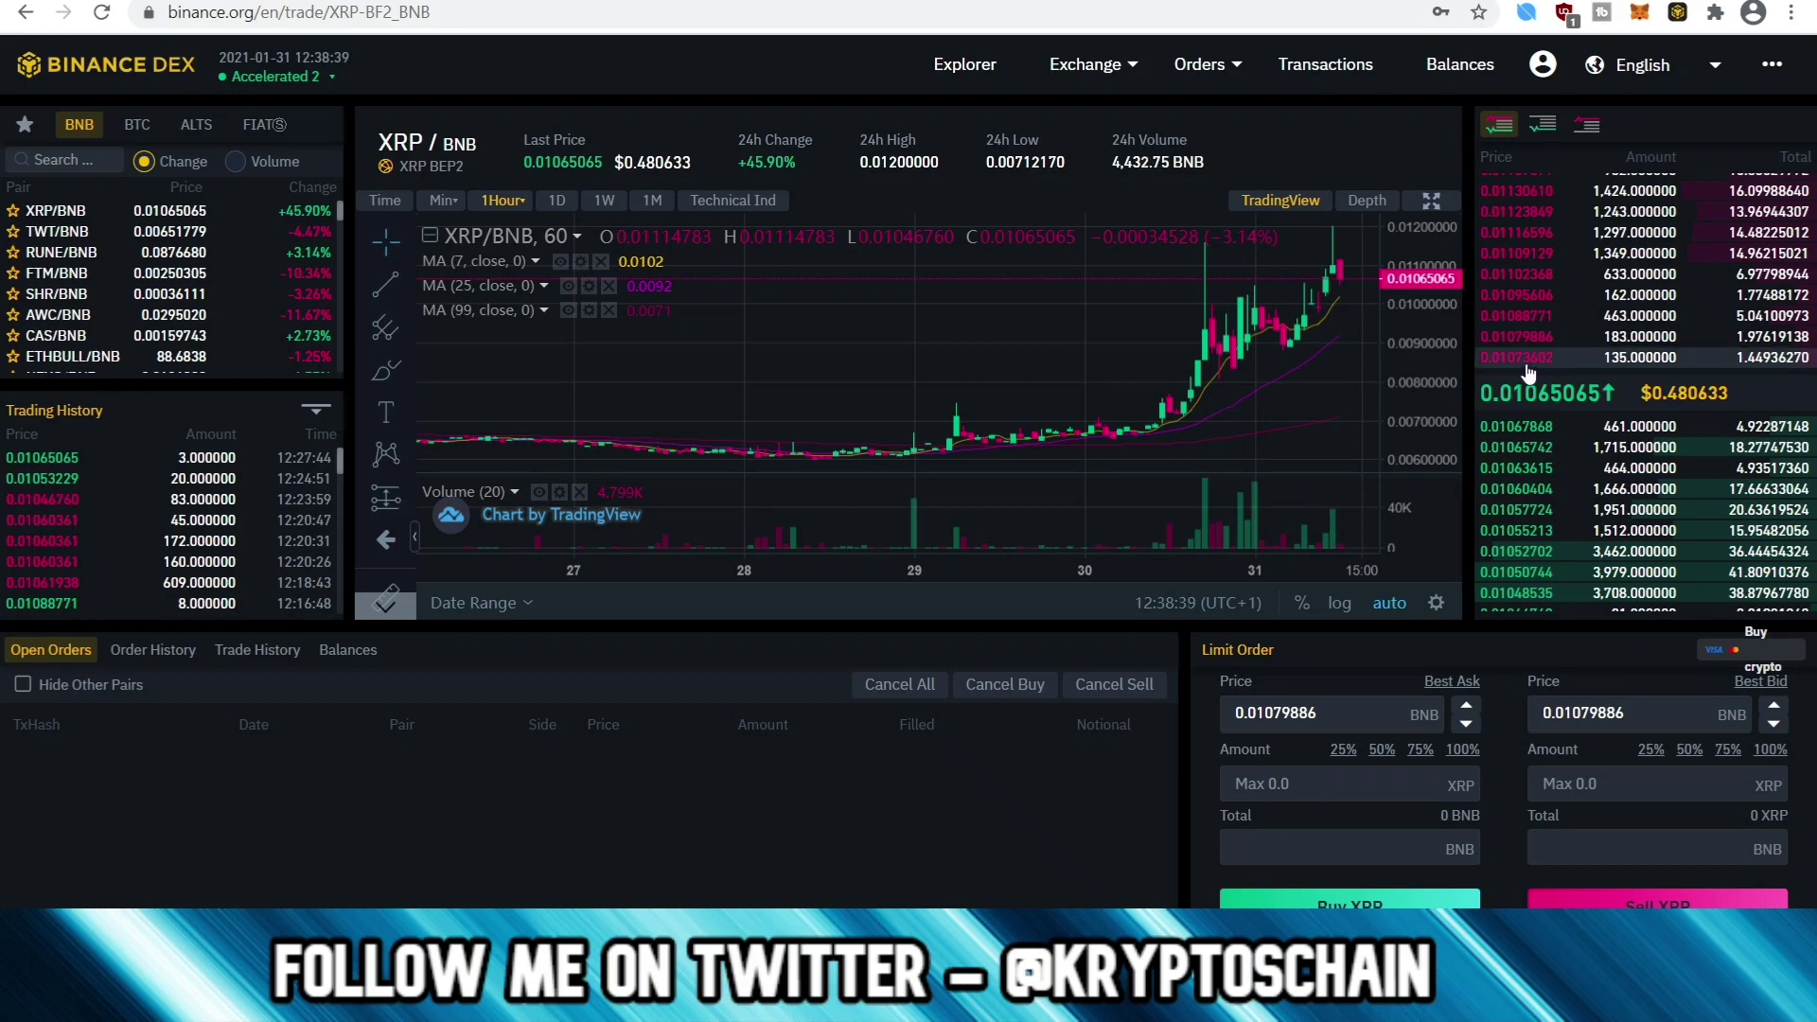
{"action": "left_click", "coordinate": [1534, 363]}
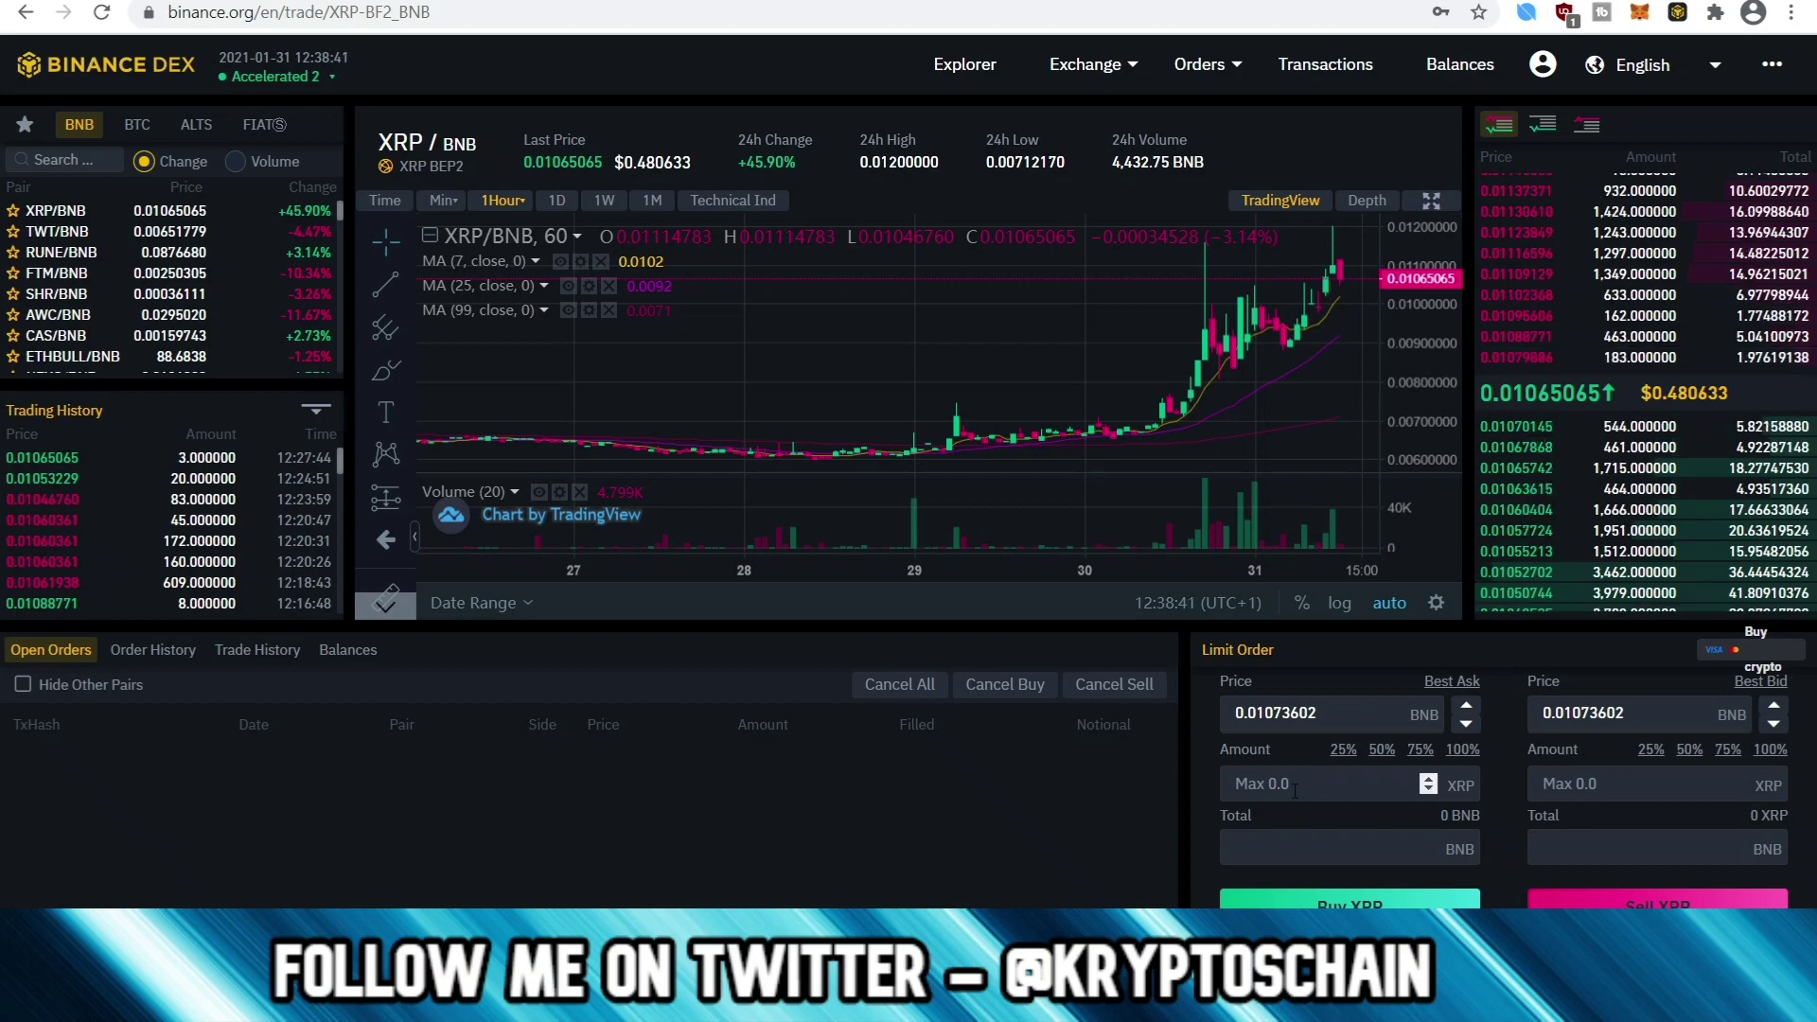
{"action": "left_click", "coordinate": [1274, 849]}
{"action": "type", "text": "10"}
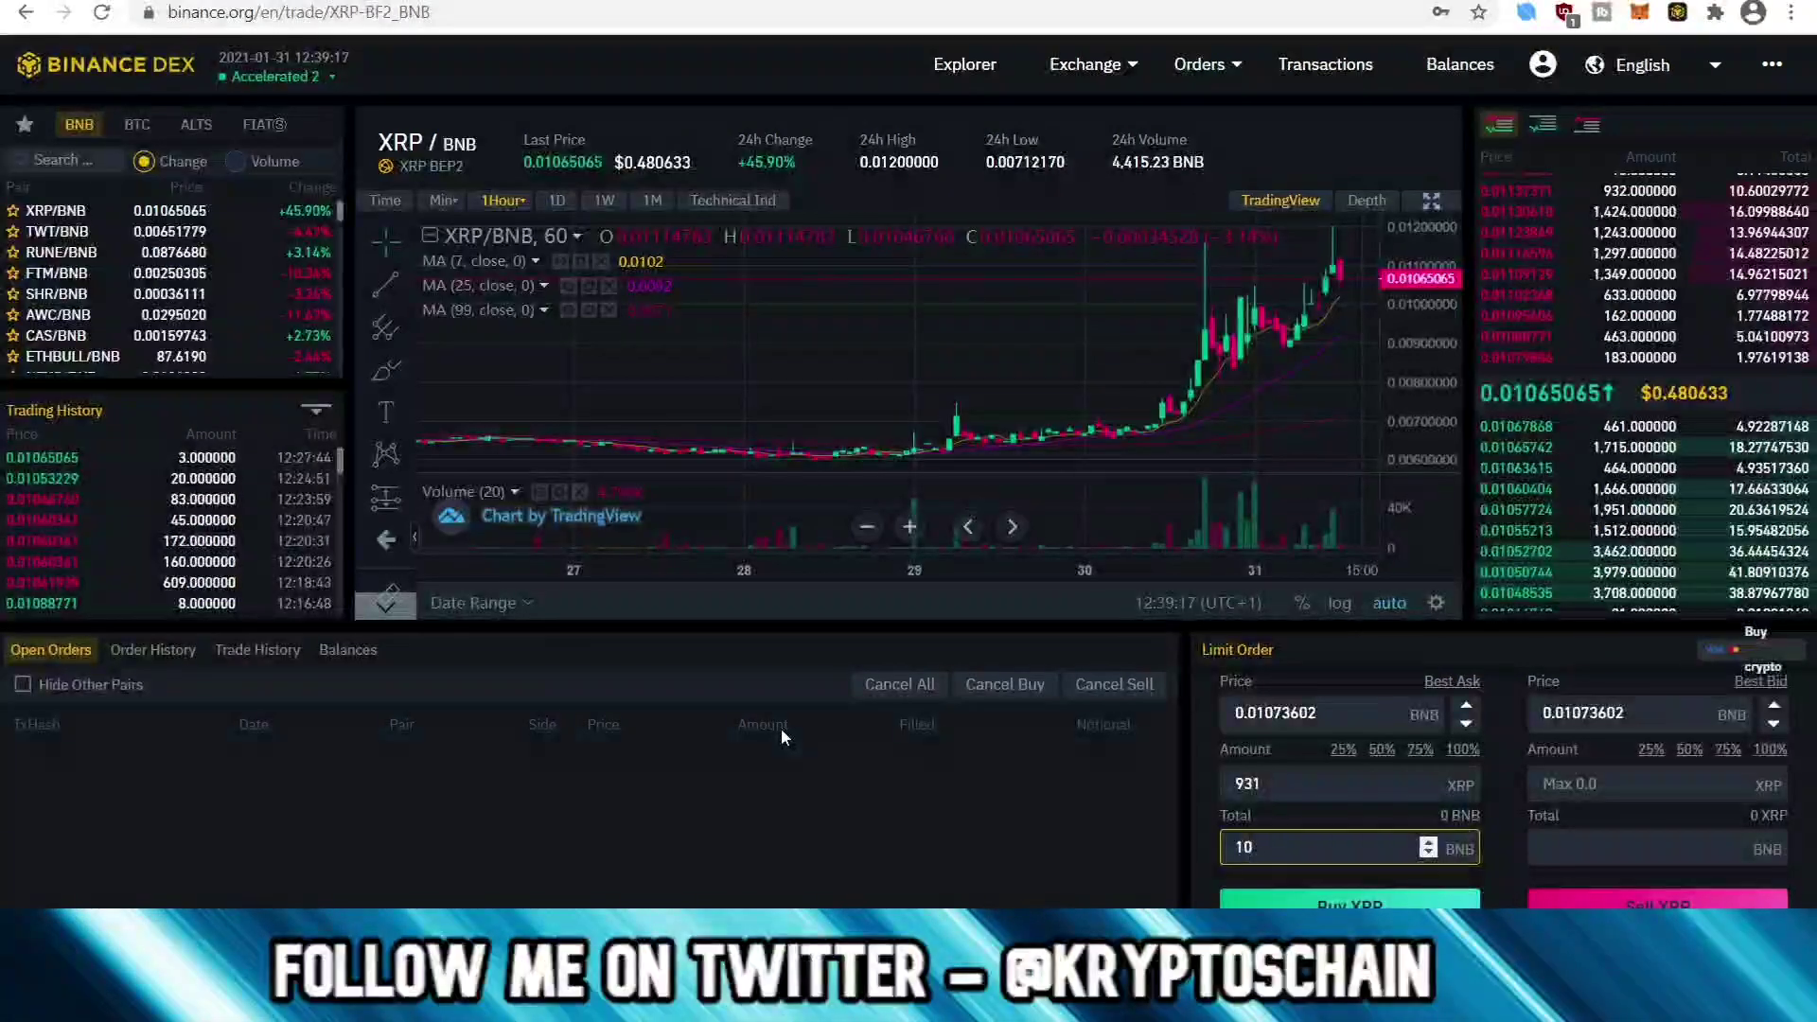
{"action": "left_click", "coordinate": [1678, 13]}
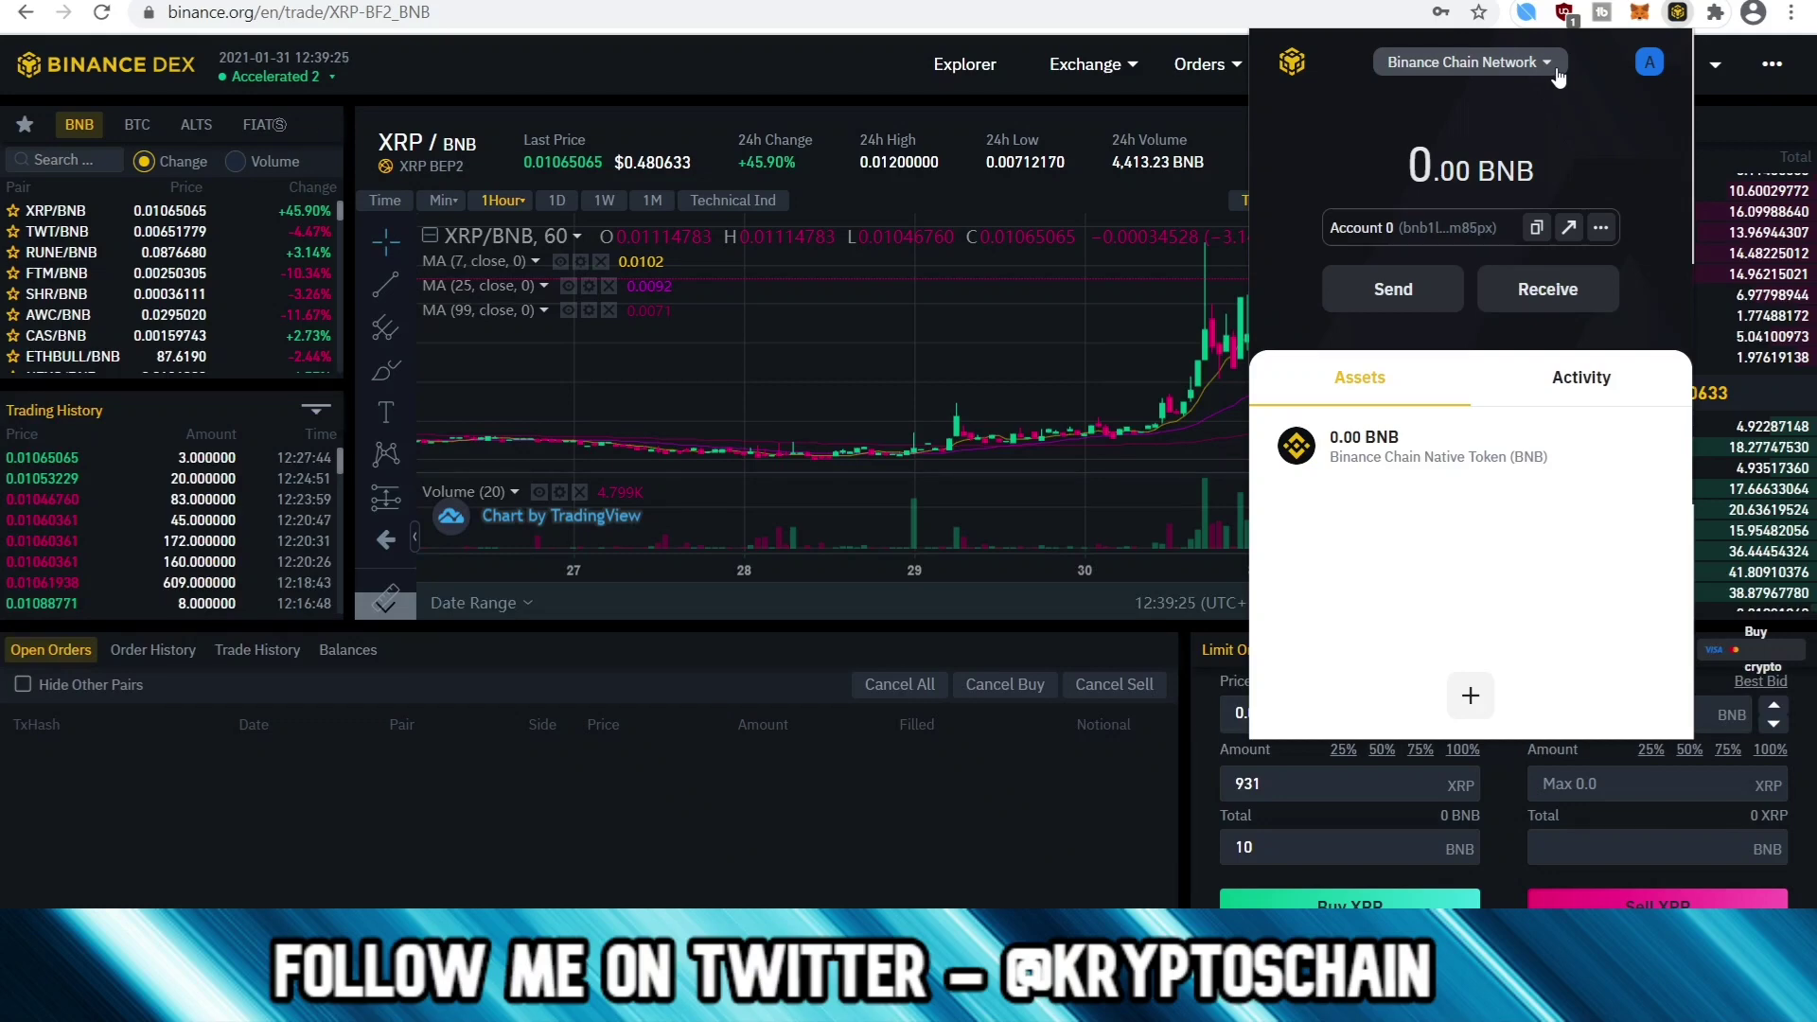
{"action": "left_click", "coordinate": [1558, 74]}
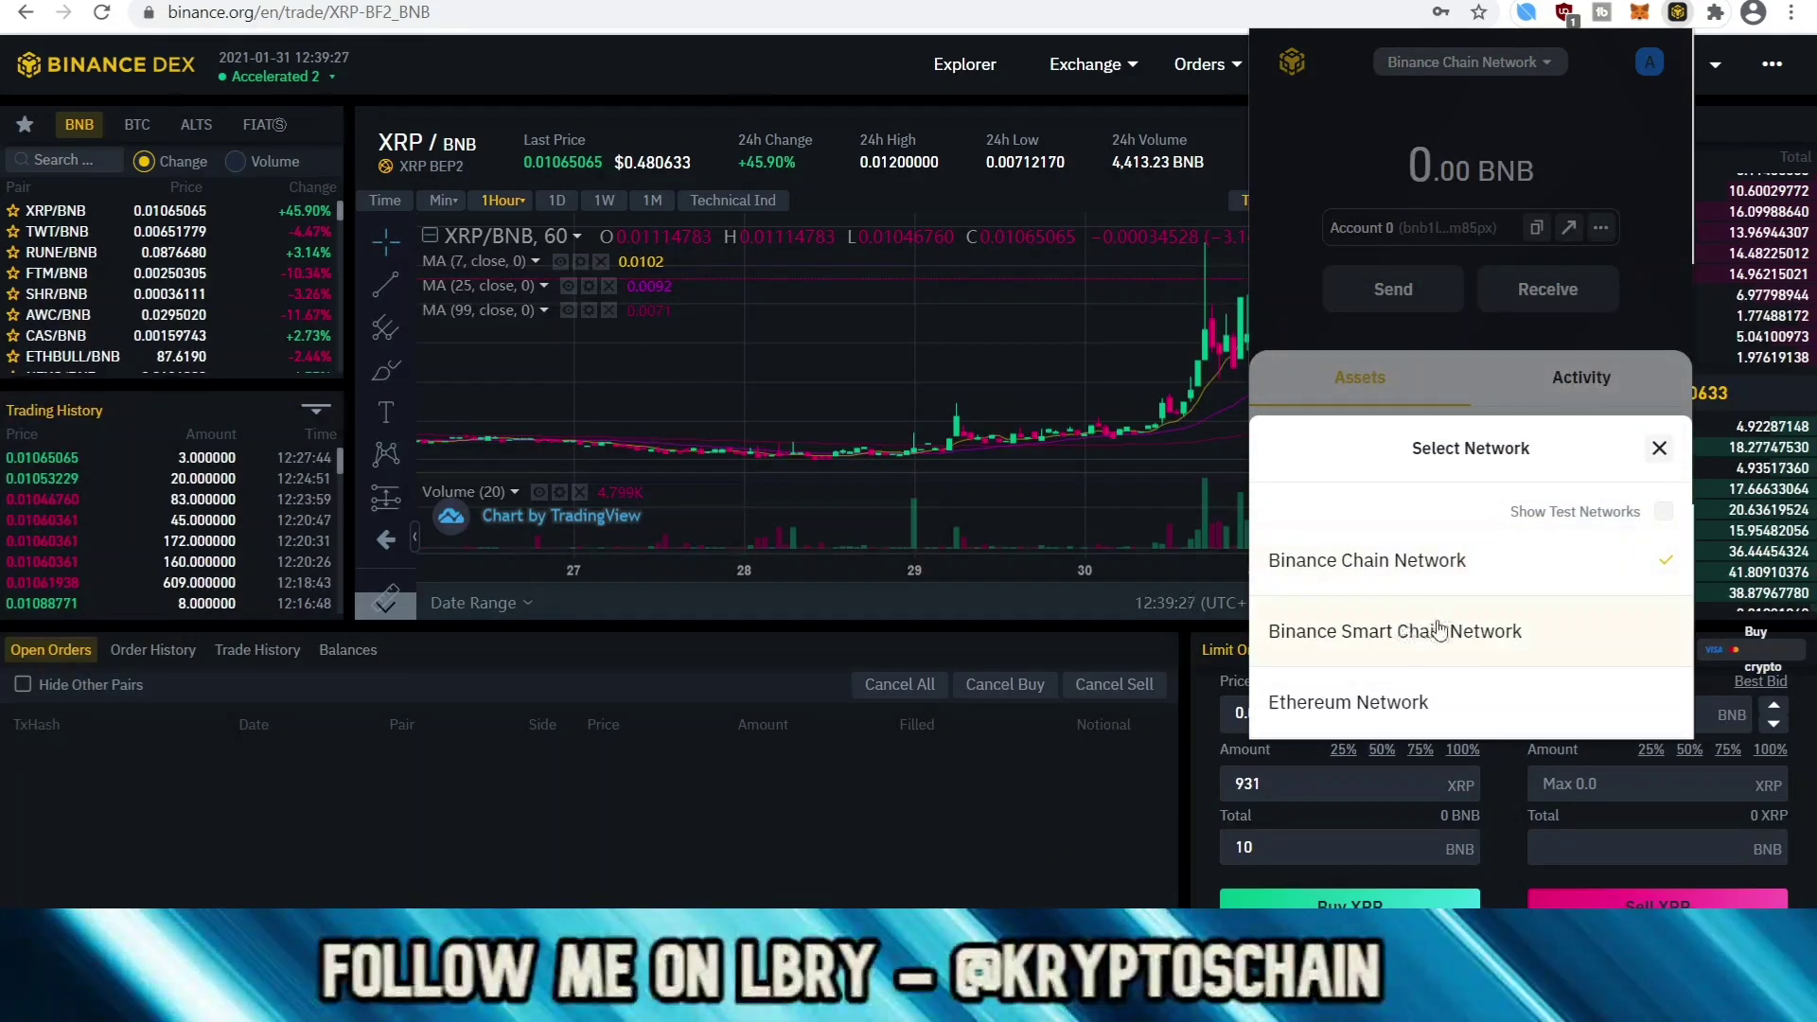
{"action": "left_click", "coordinate": [1659, 448]}
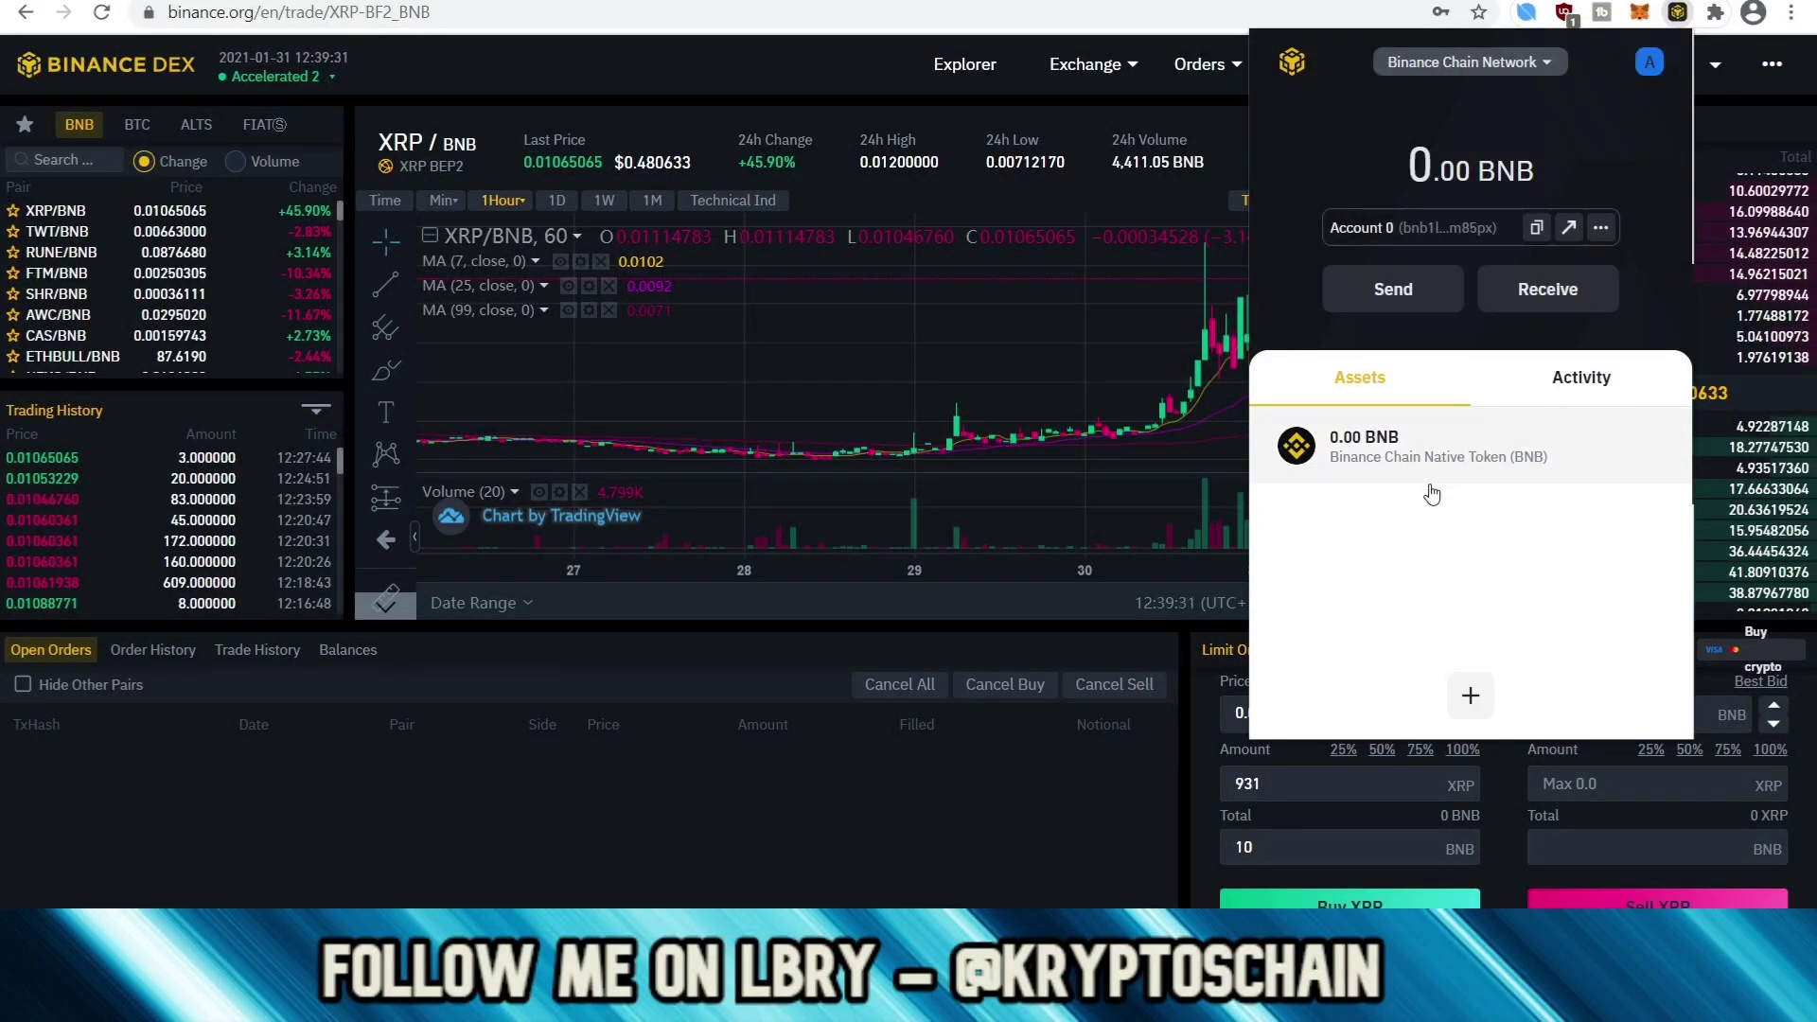
{"action": "left_click", "coordinate": [852, 783]}
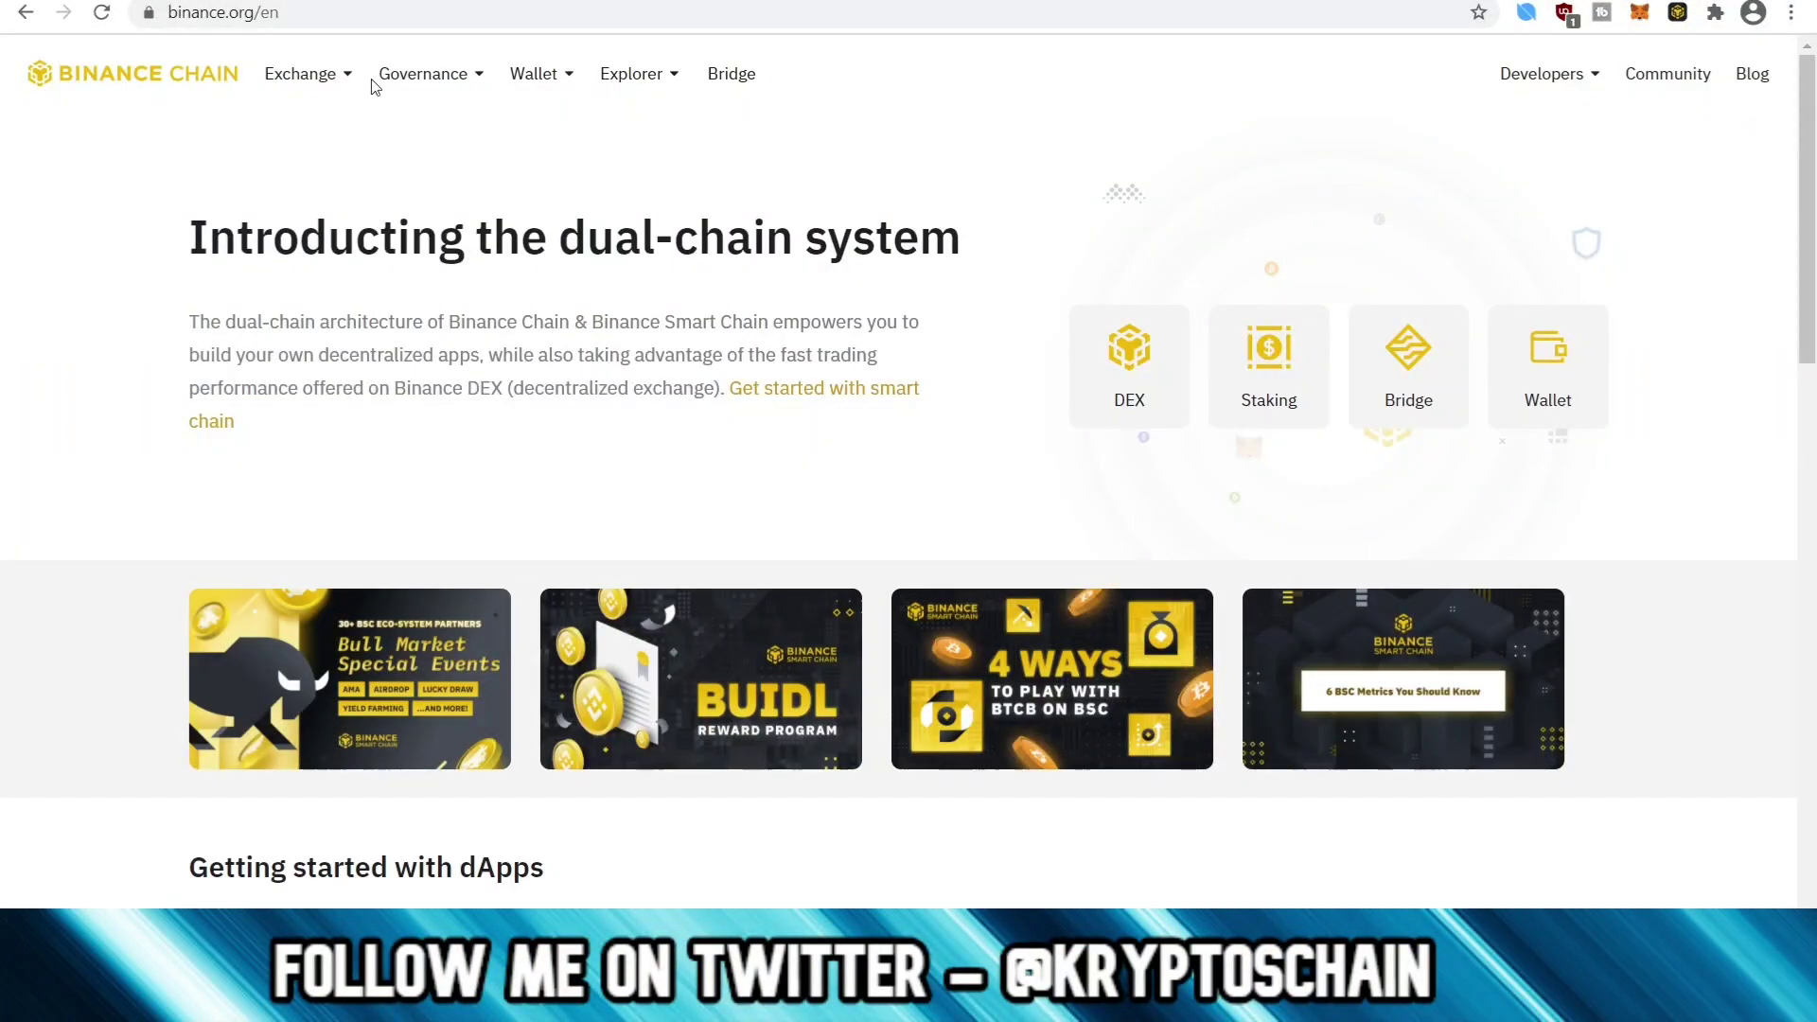
Open Exchange > Mini Tokens and accept the Mini Token risk disclaimer.
{"action": "mouse_move", "coordinate": [354, 87]}
{"action": "left_click", "coordinate": [353, 180]}
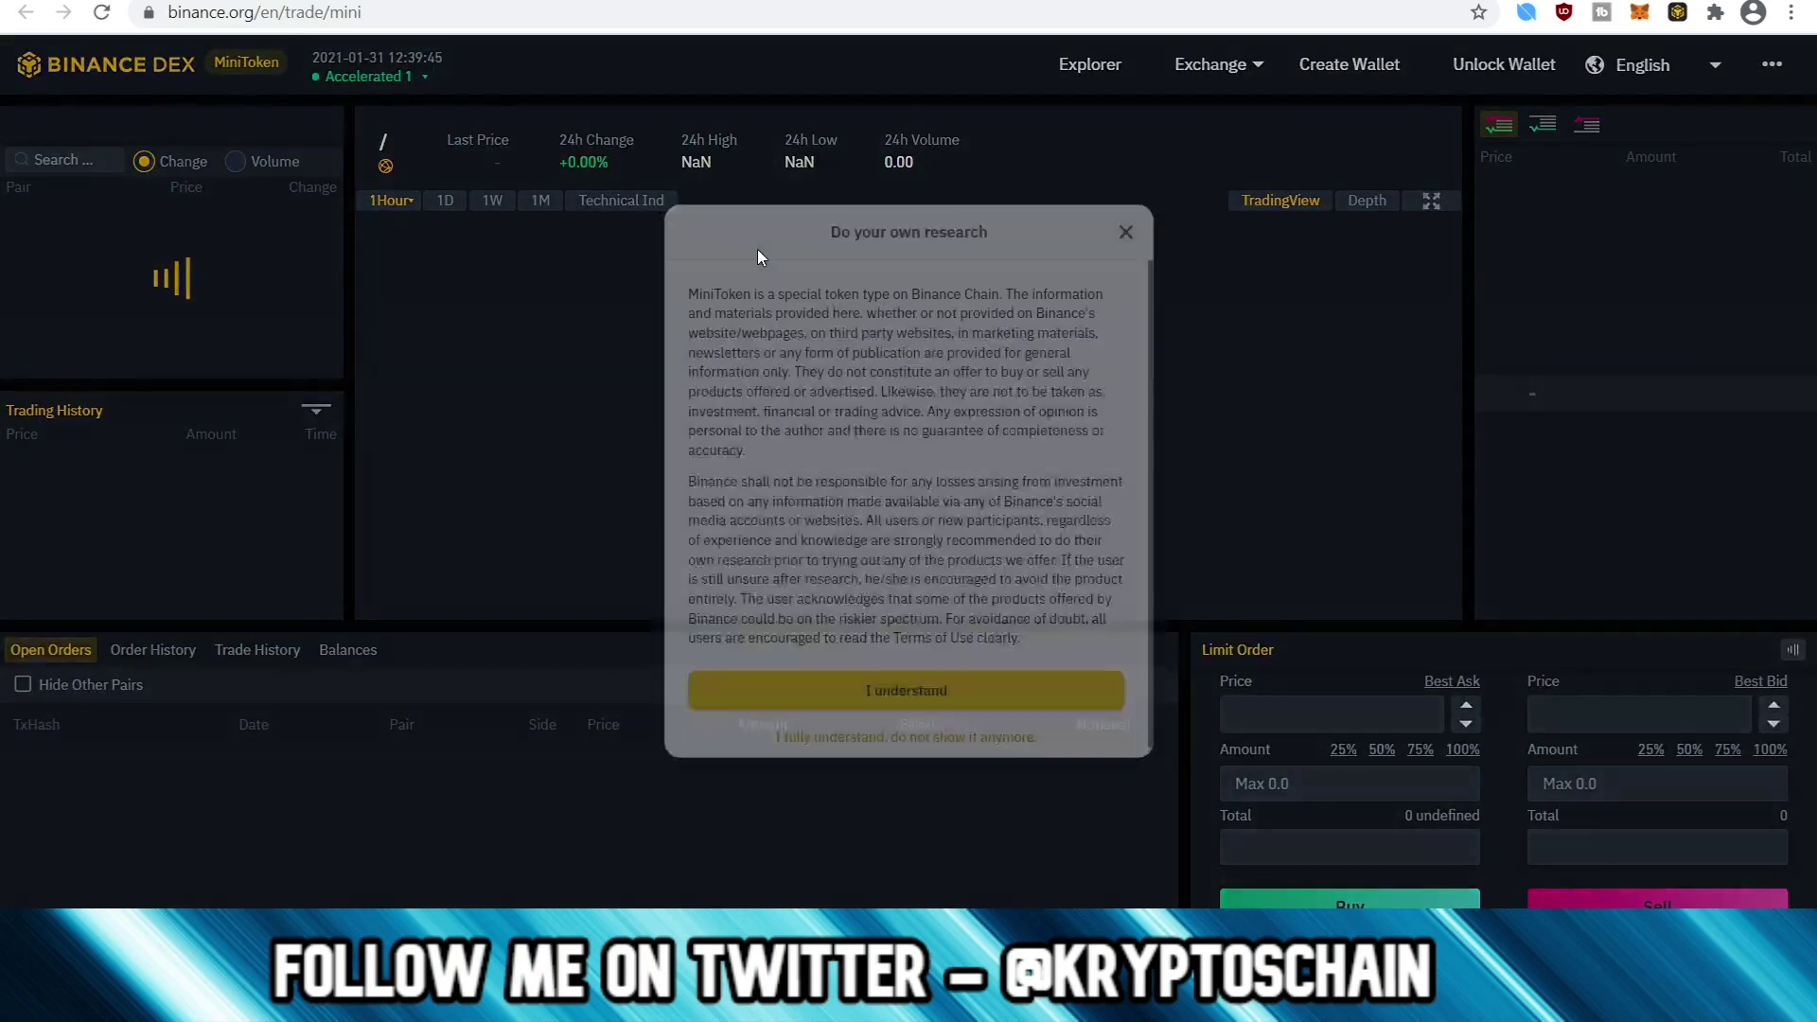
{"action": "left_click", "coordinate": [861, 738]}
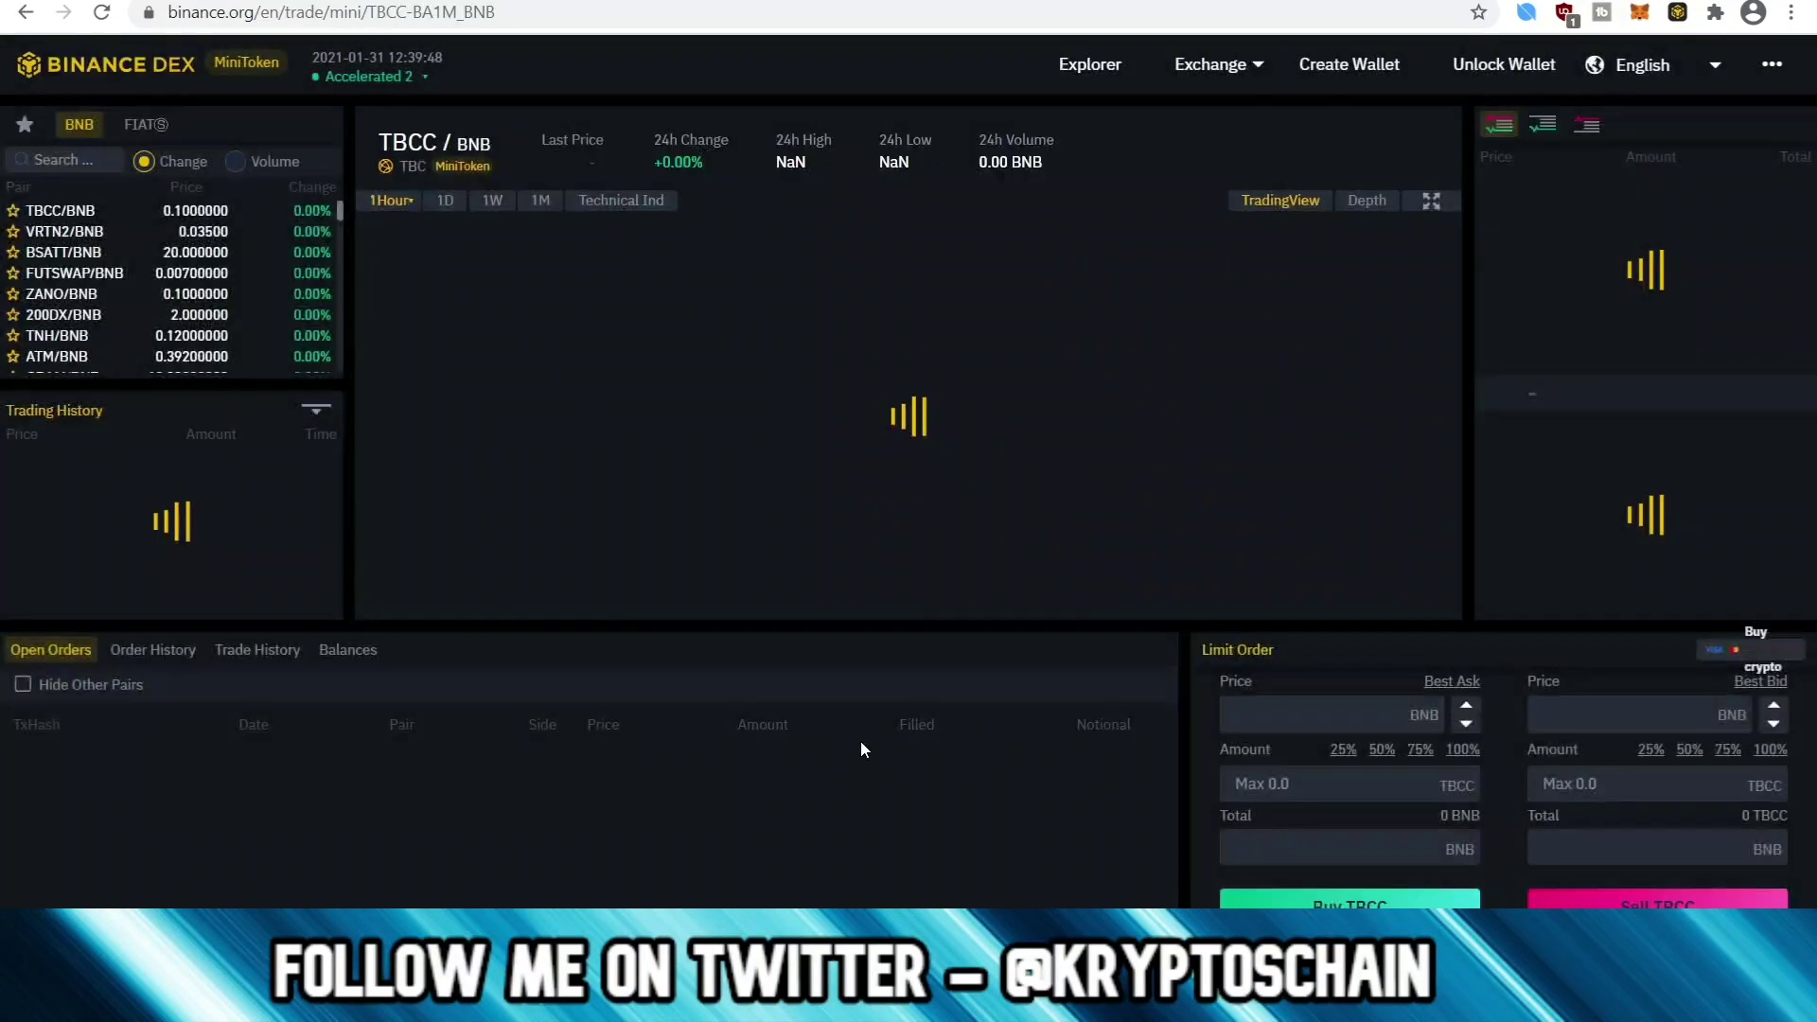
Browse the XCT/BNB and XLS/BNB Mini Token markets, ending on XCT/BNB.
{"action": "scroll", "coordinate": [94, 274], "scroll_direction": "down", "scroll_amount": 5}
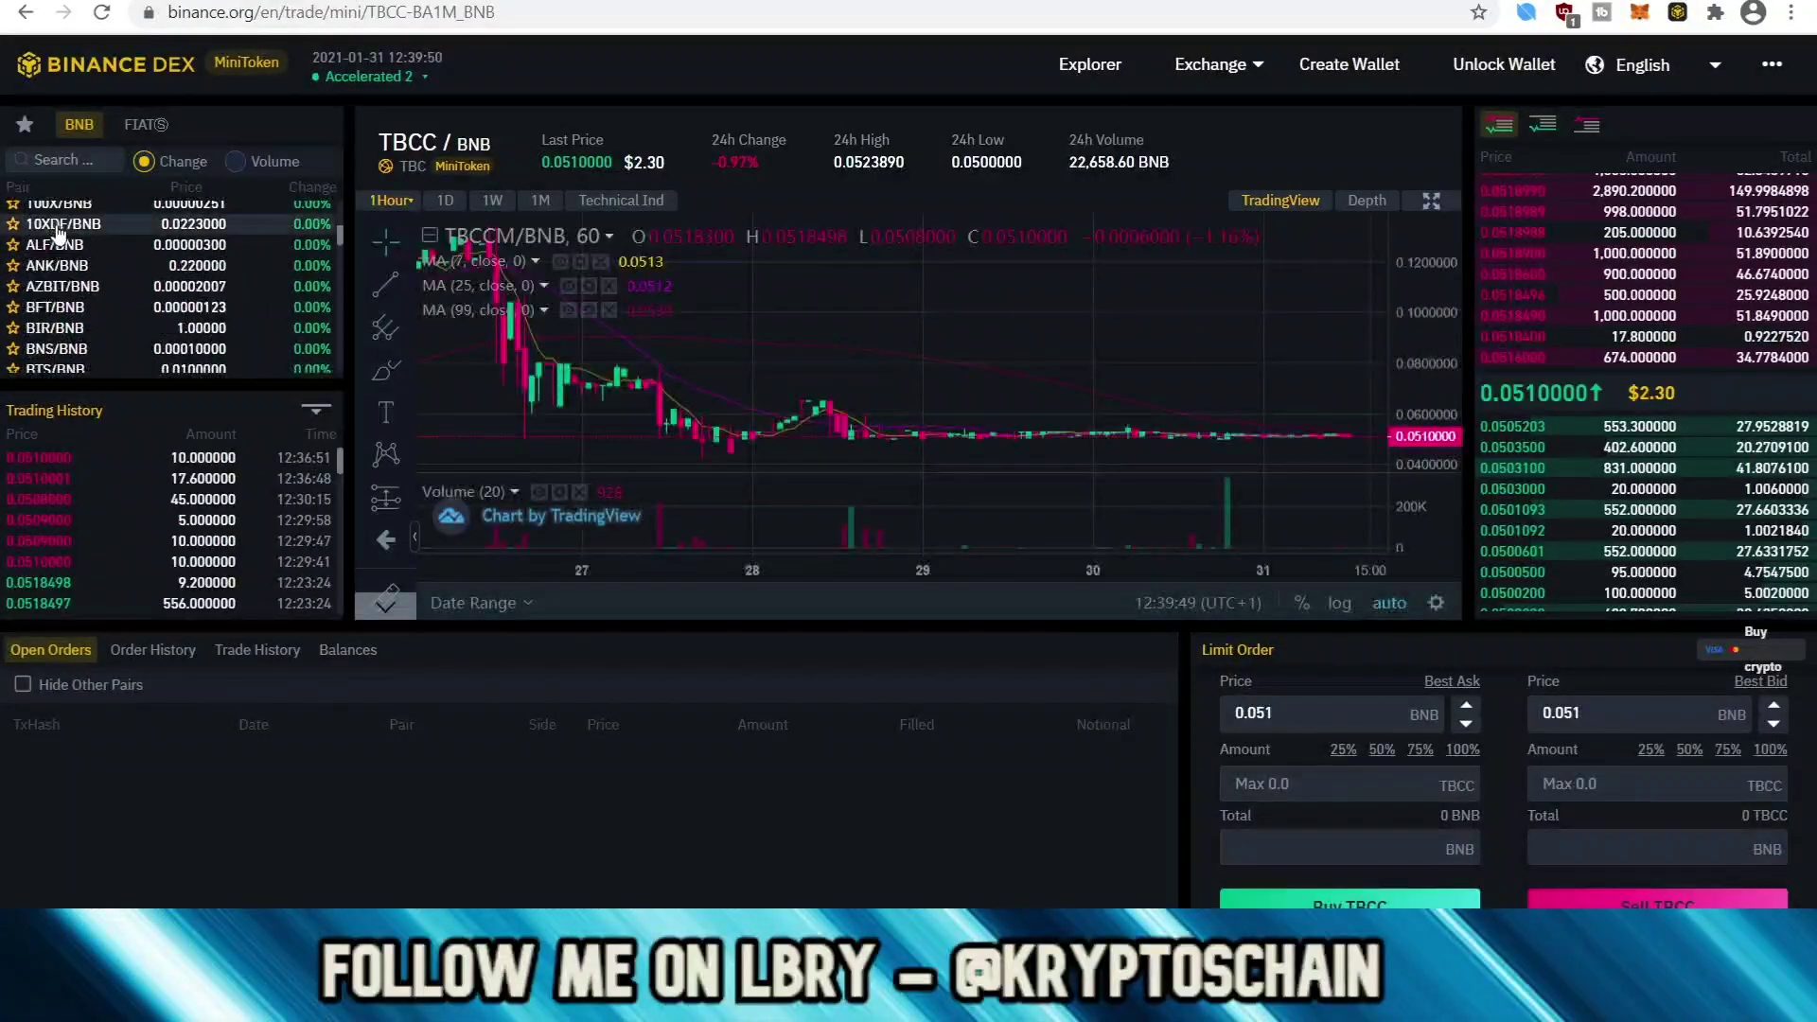
{"action": "scroll", "coordinate": [68, 242], "scroll_direction": "down", "scroll_amount": 15}
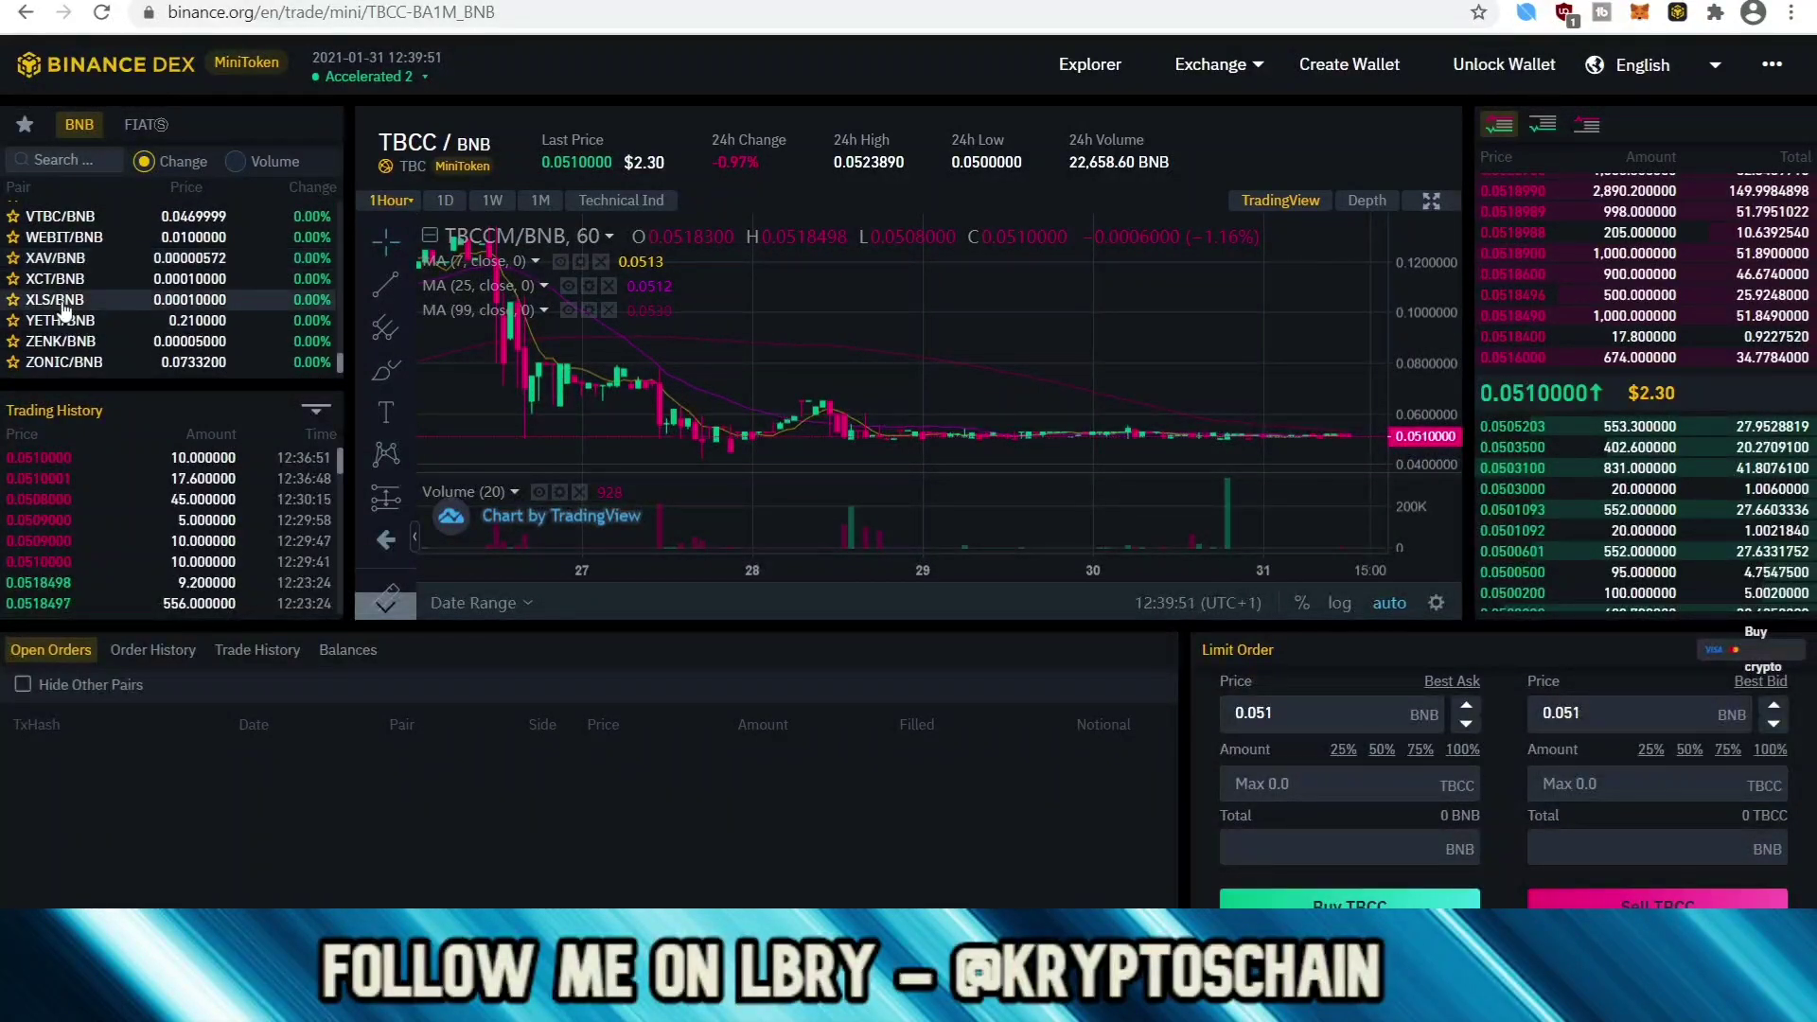
{"action": "left_click", "coordinate": [55, 282]}
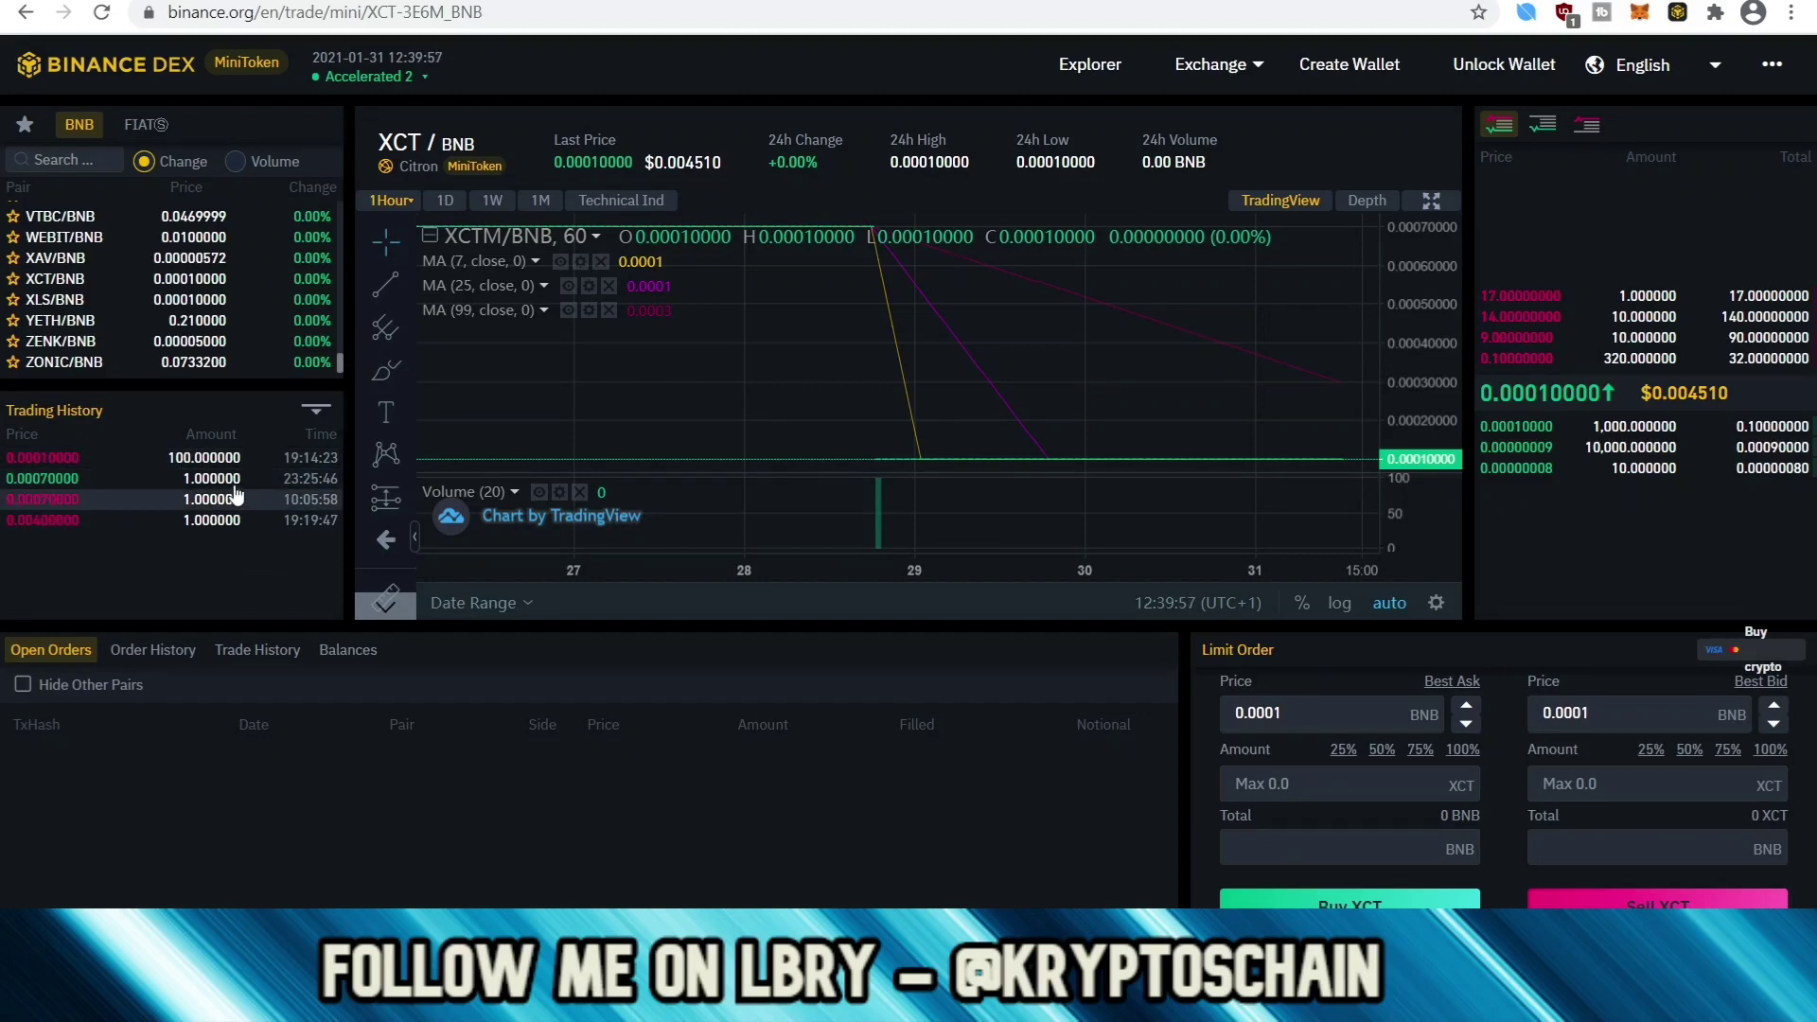
{"action": "left_click", "coordinate": [101, 299]}
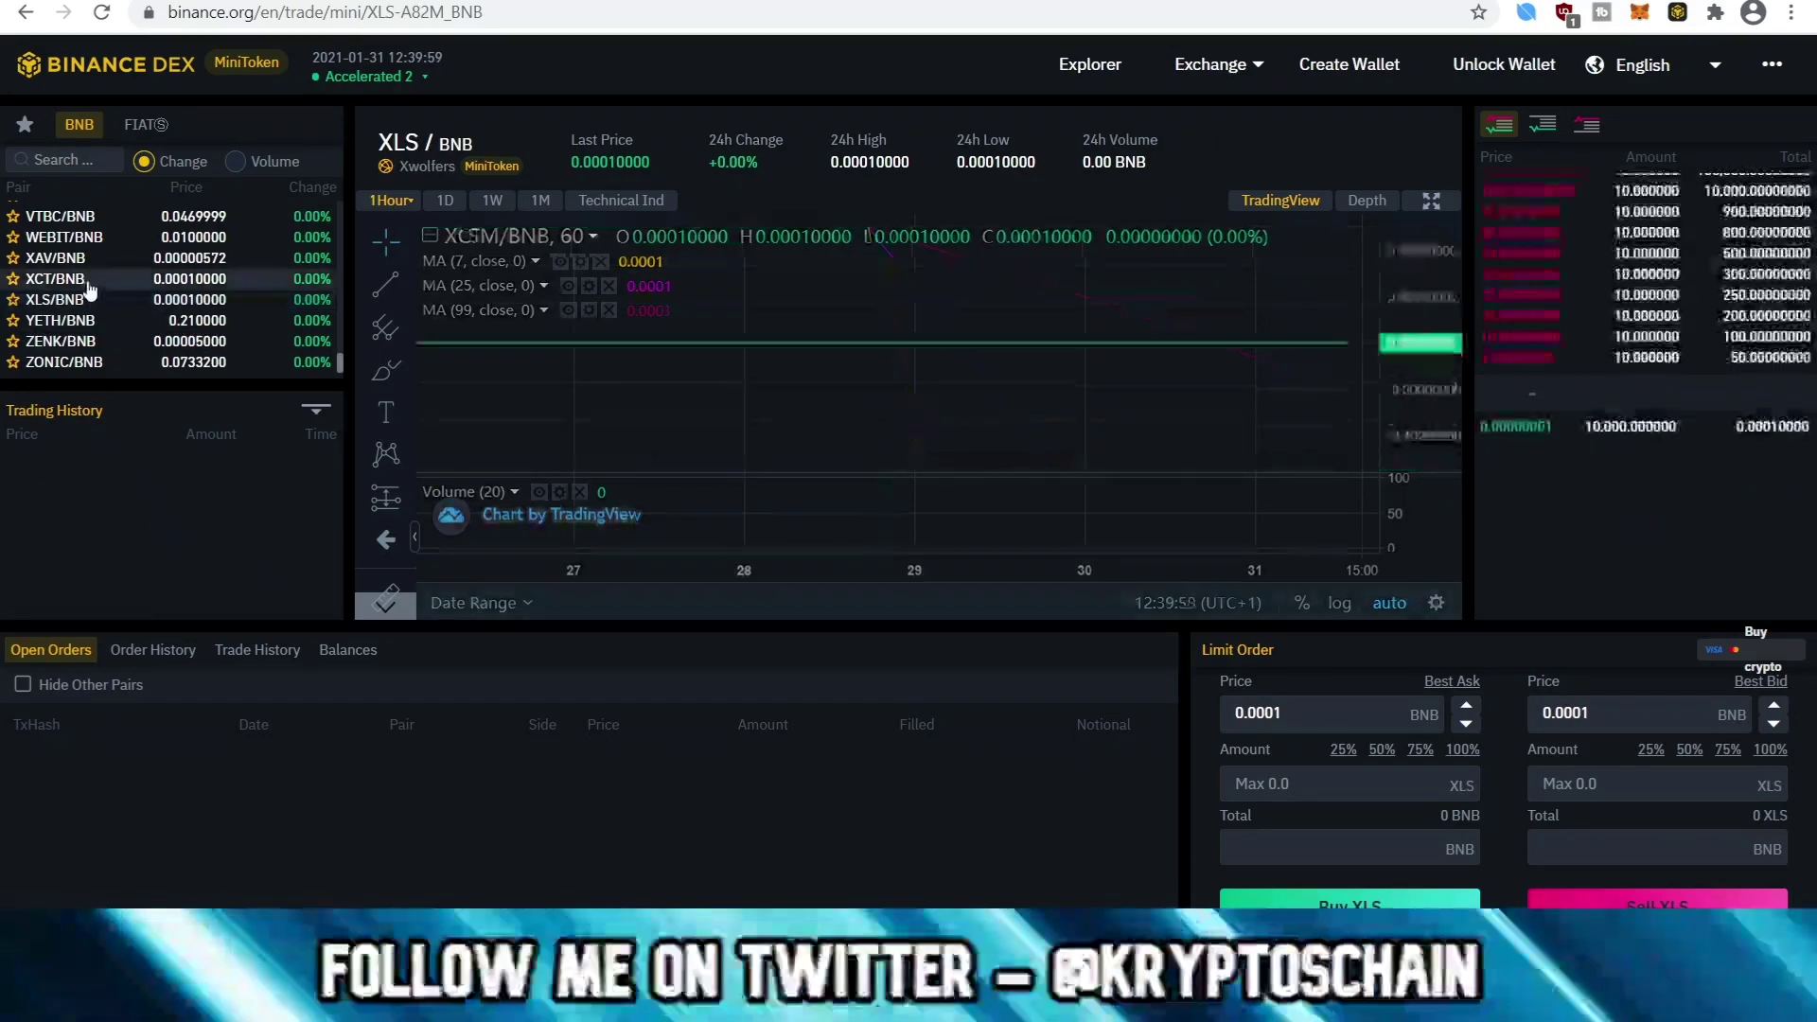
{"action": "left_click", "coordinate": [87, 279]}
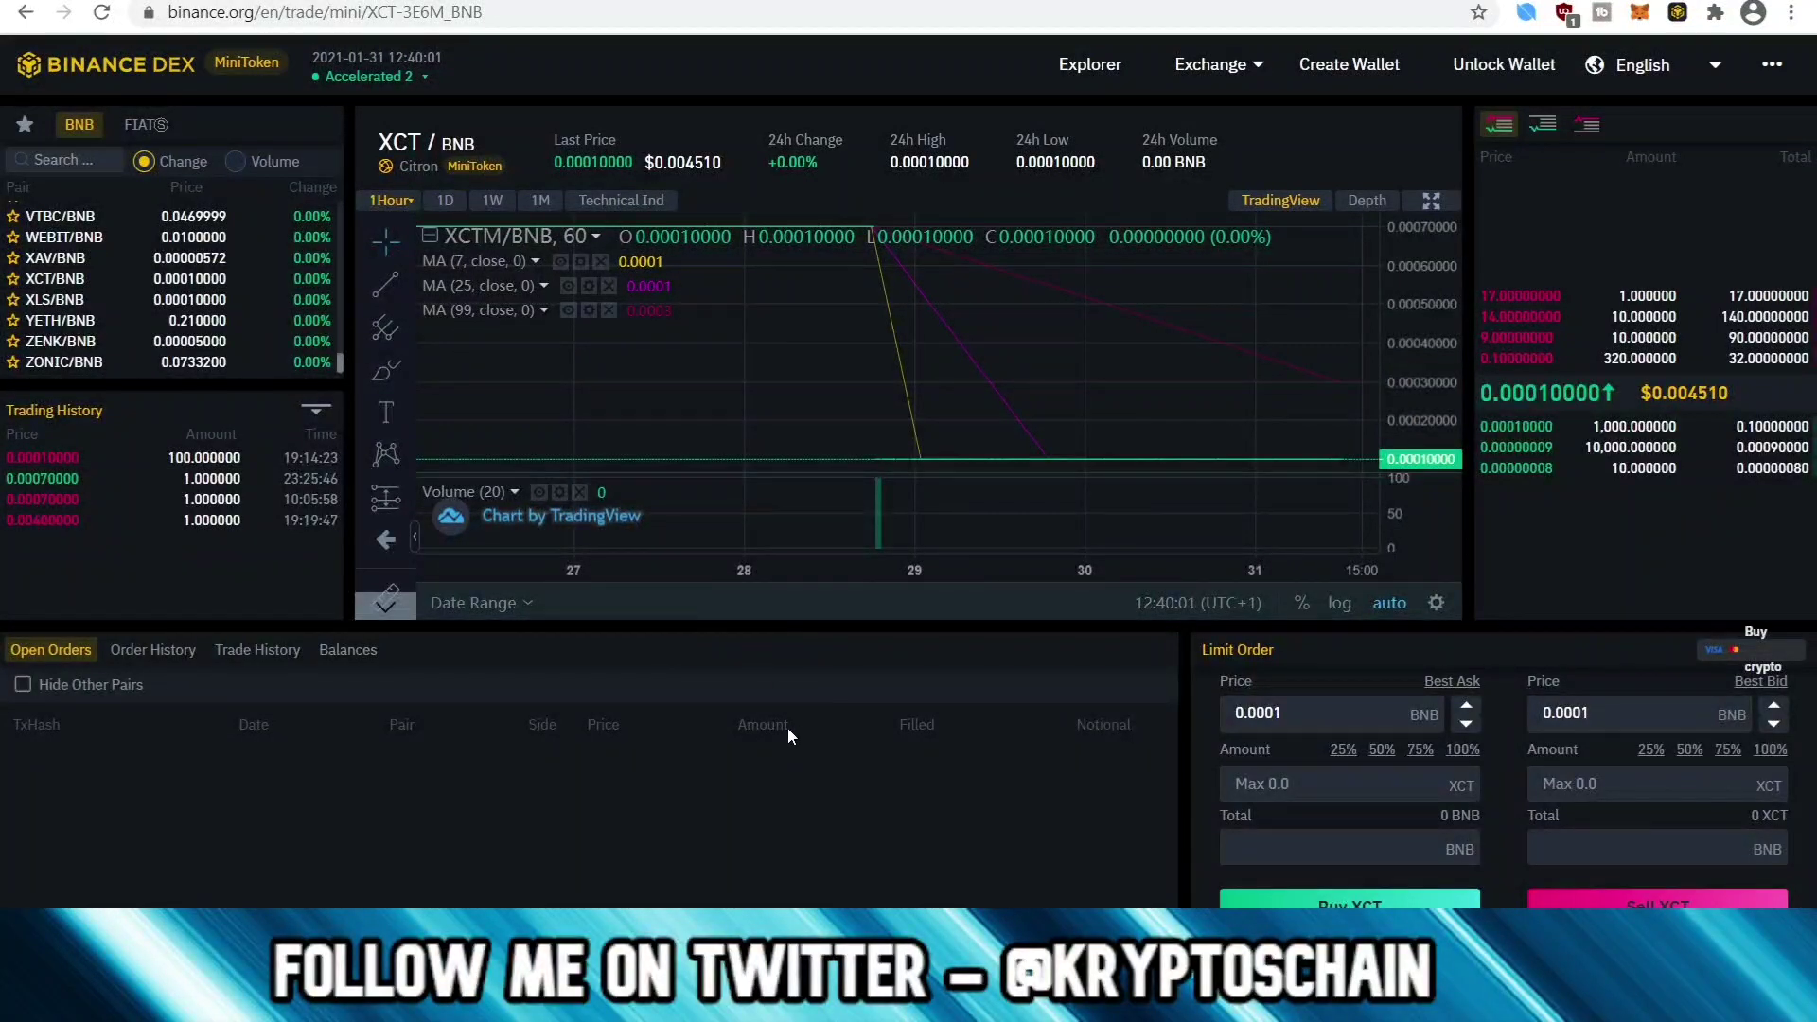